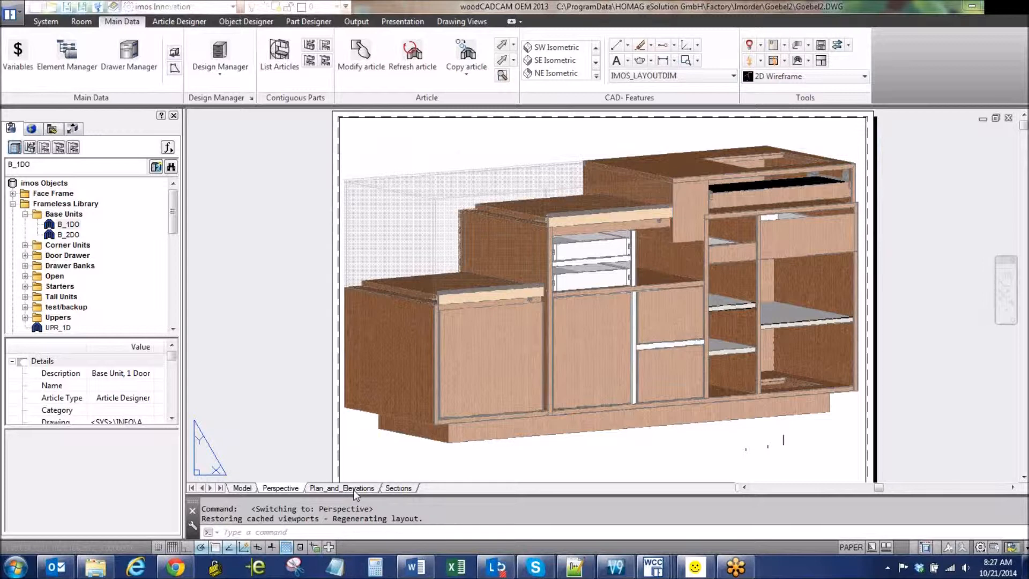
# View the Sections layout and open the cabinet article from model space for modification.
pyautogui.click(400, 488)
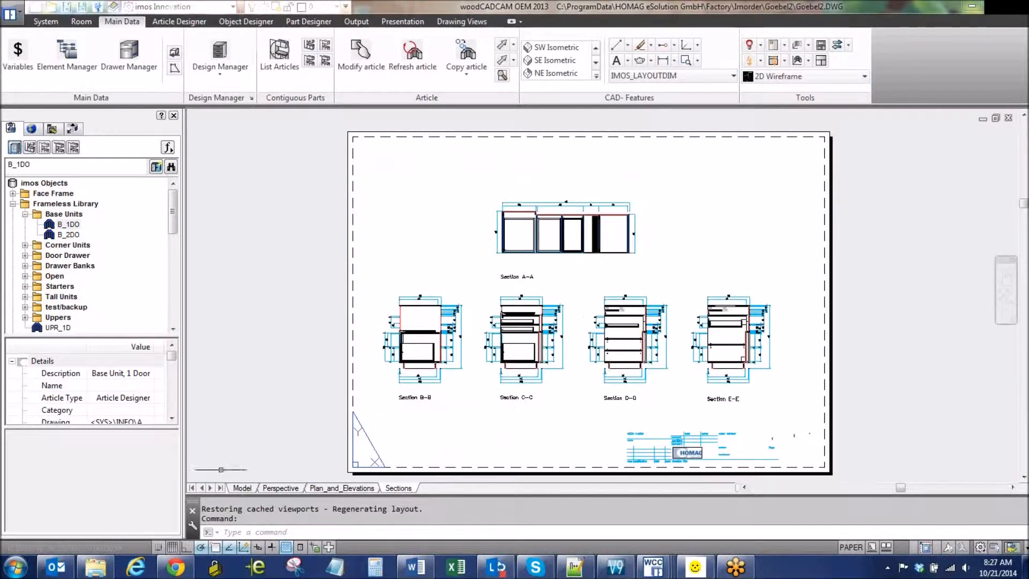
pyautogui.click(248, 488)
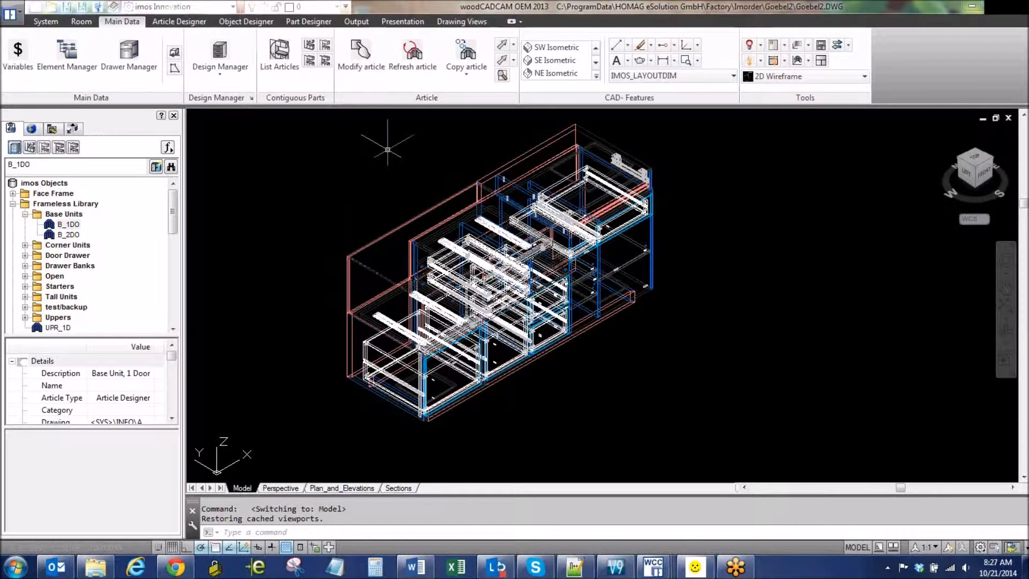
pyautogui.click(361, 54)
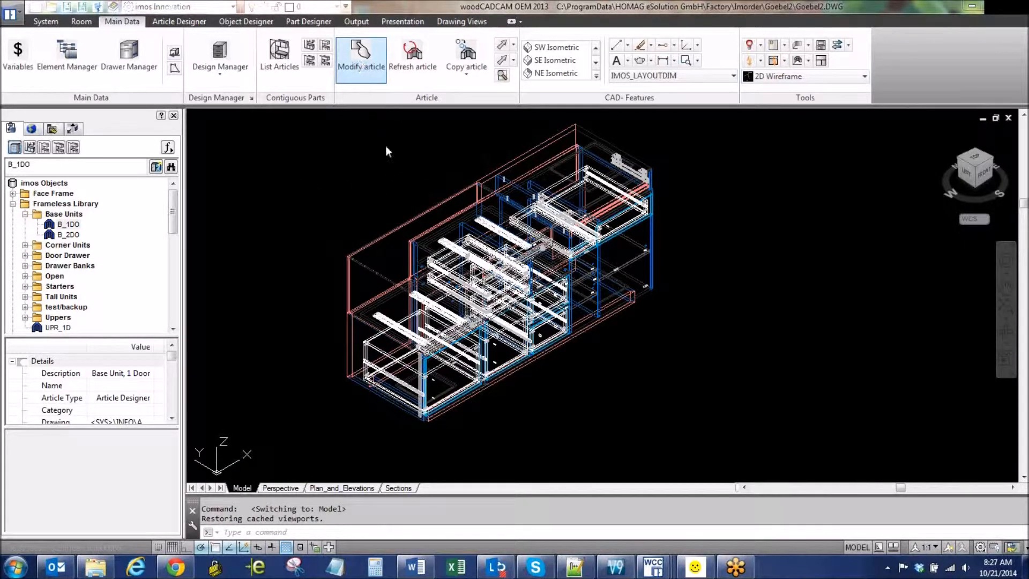
pyautogui.click(399, 229)
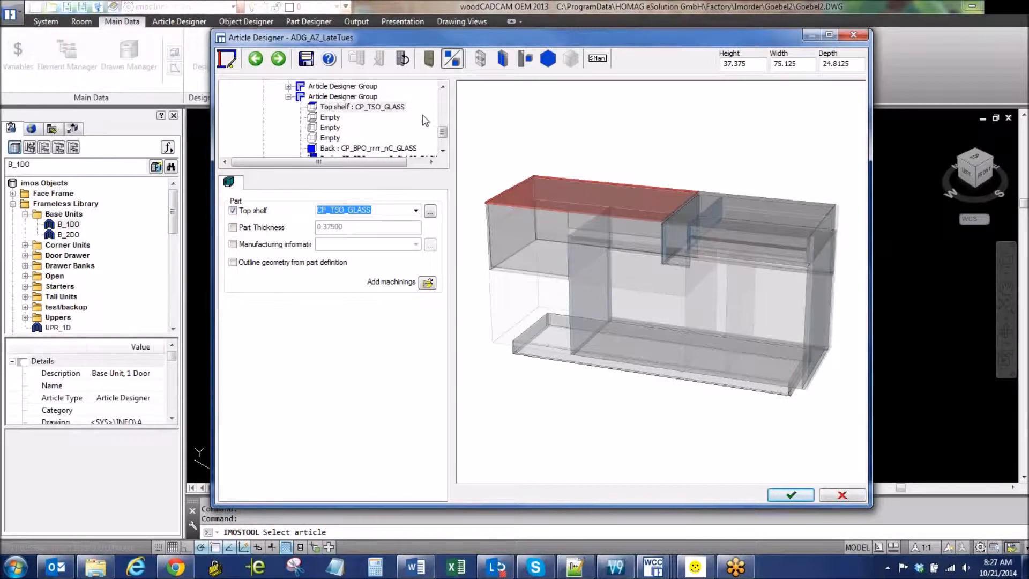
# Collapse the article's structure tree up to its top-level Article Designer Group.
pyautogui.moveTo(442, 132); pyautogui.dragTo(443, 132)
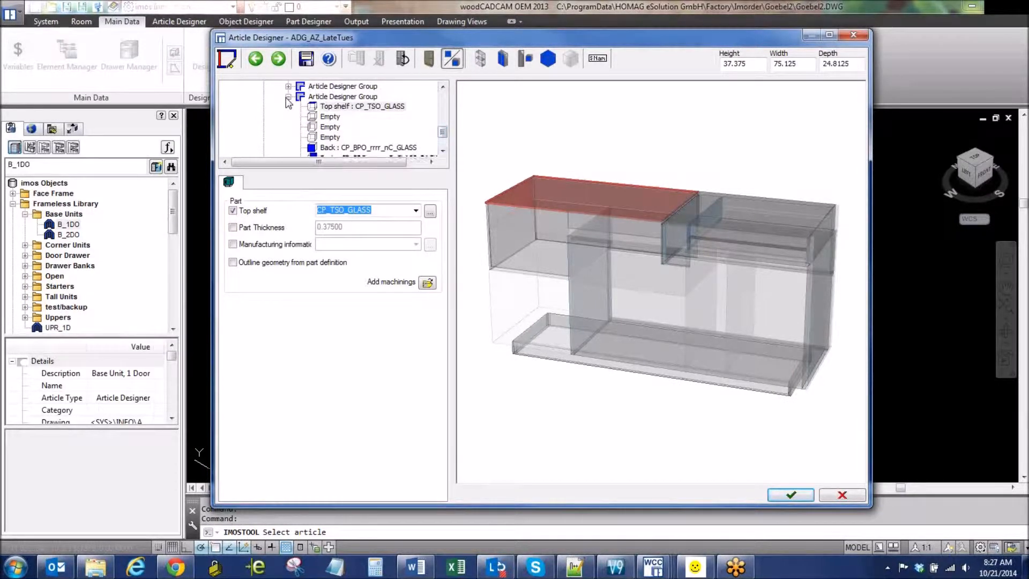
pyautogui.click(287, 98)
pyautogui.click(275, 108)
pyautogui.scroll(3, 276, 110)
pyautogui.click(263, 159)
pyautogui.click(251, 148)
pyautogui.click(239, 86)
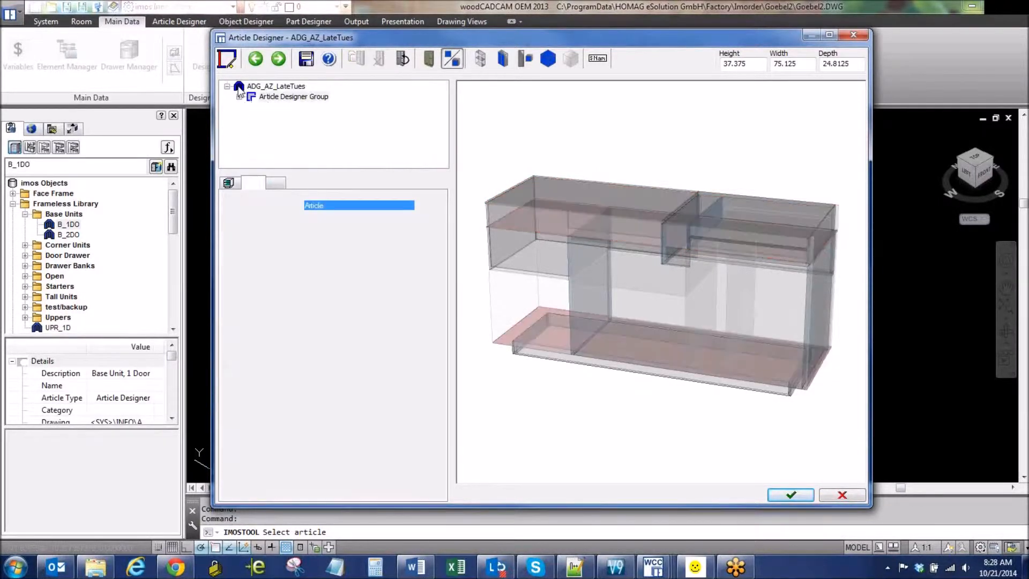
# Examine the settings of the ADG_AZ_LateTues article, its top-level group and that group's shelf division.
pyautogui.click(268, 97)
pyautogui.click(267, 87)
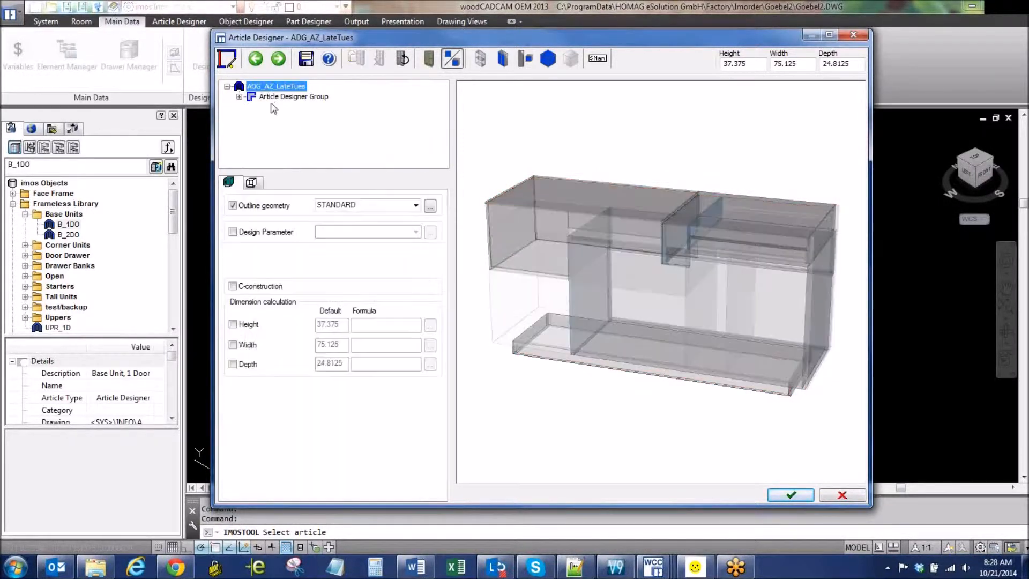
pyautogui.click(281, 98)
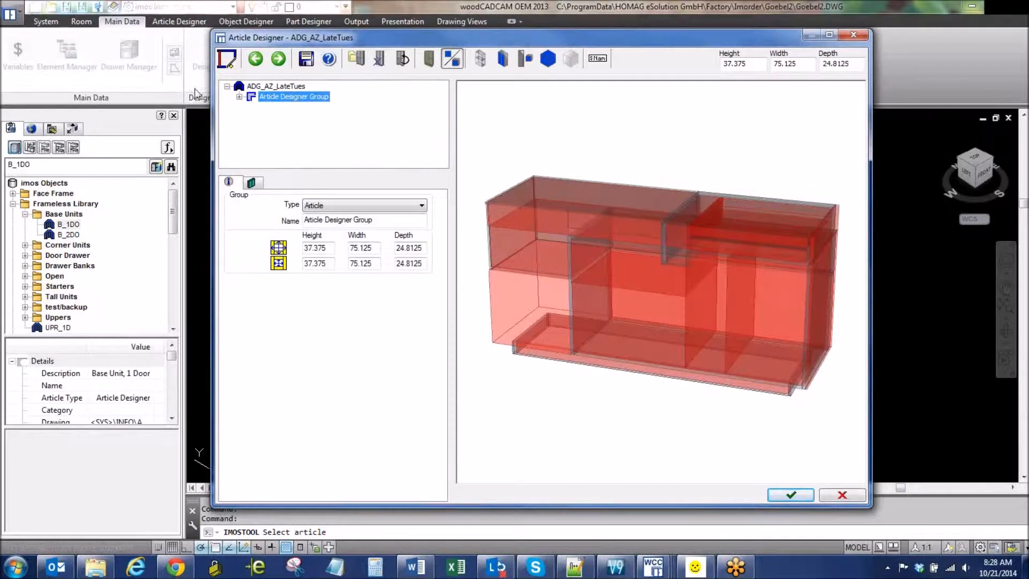
pyautogui.click(239, 97)
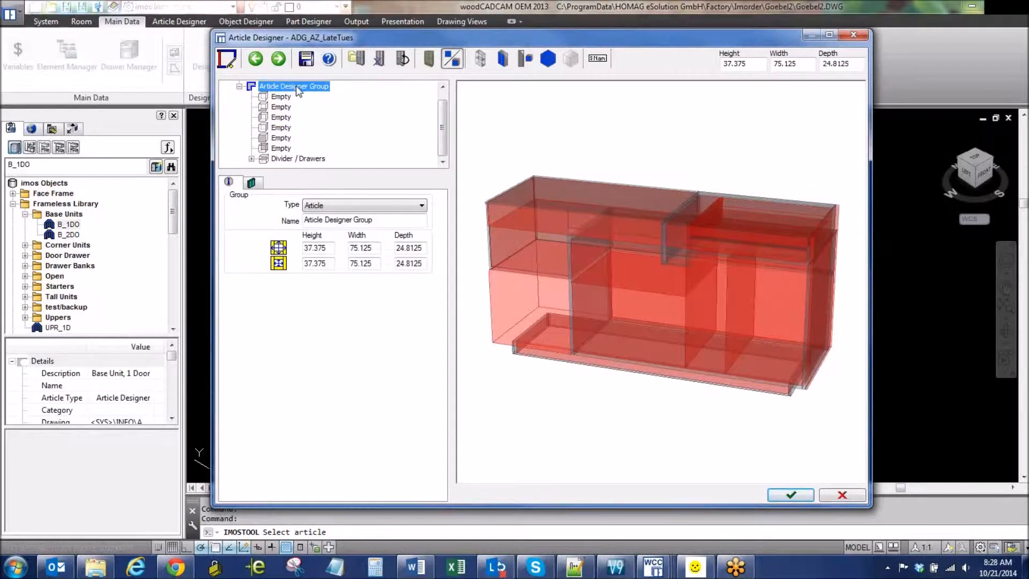
pyautogui.click(296, 159)
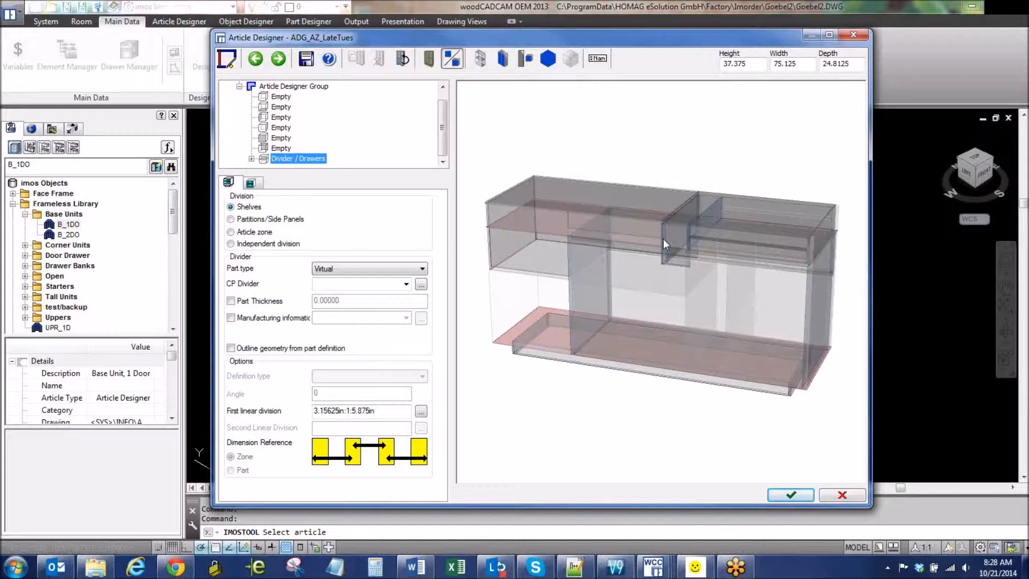
# Set the first linear division of the top-level shelf divider to 8.15625in:1:8.875in.
pyautogui.click(319, 410)
pyautogui.moveTo(318, 411); pyautogui.dragTo(313, 411)
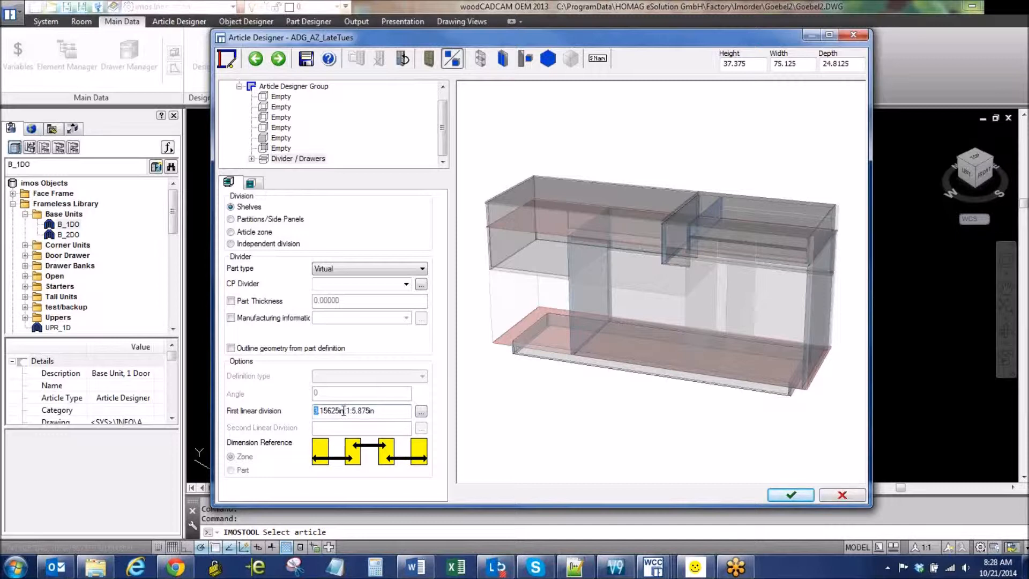
pyautogui.write('8')
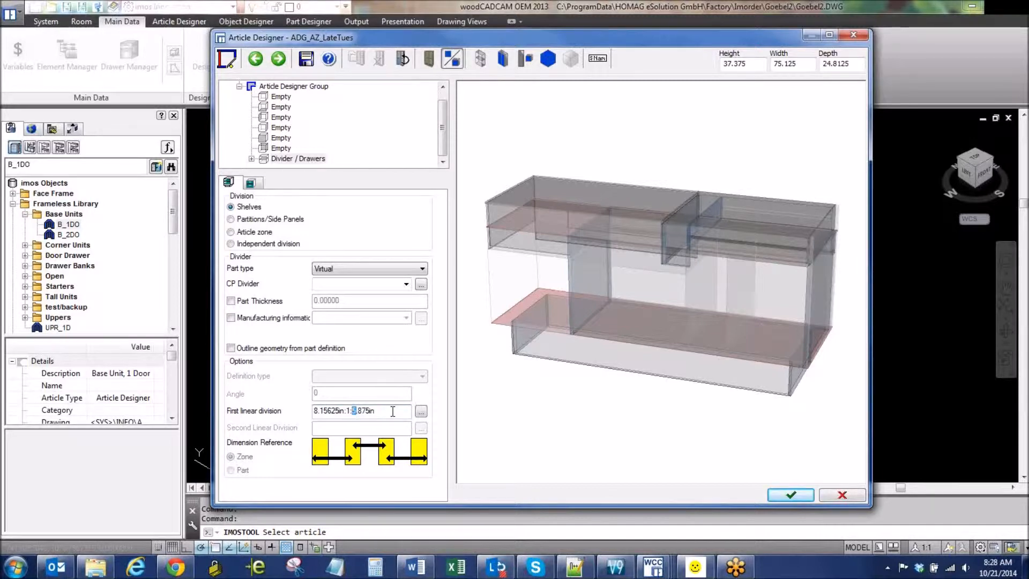
pyautogui.write('8')
pyautogui.press('Return')
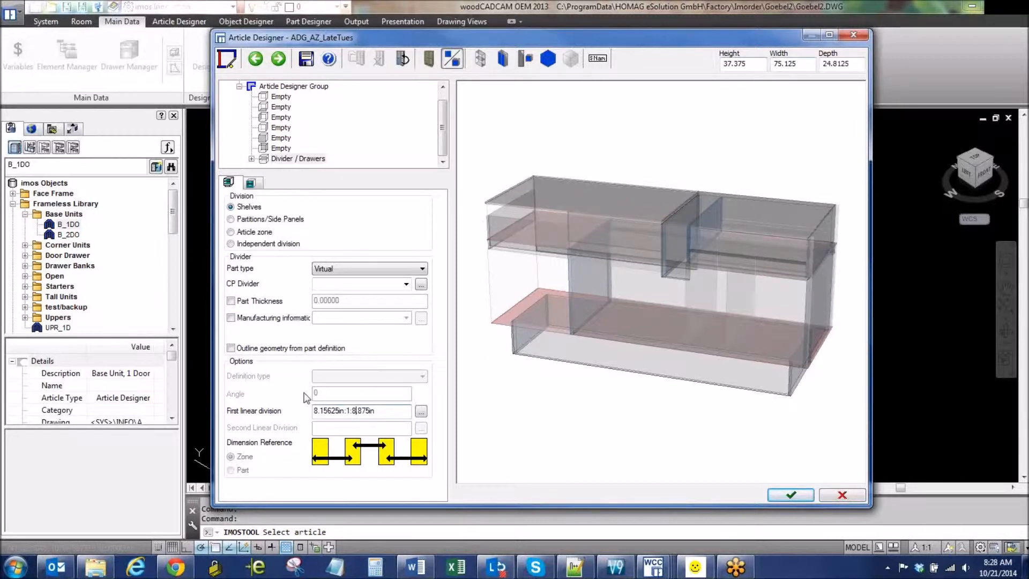
# Restore the top-level shelf divider's first linear division to 3.15625in:1:5.875in.
pyautogui.moveTo(346, 411); pyautogui.dragTo(352, 411)
pyautogui.moveTo(352, 412); pyautogui.dragTo(382, 412)
pyautogui.doubleClick(746, 64)
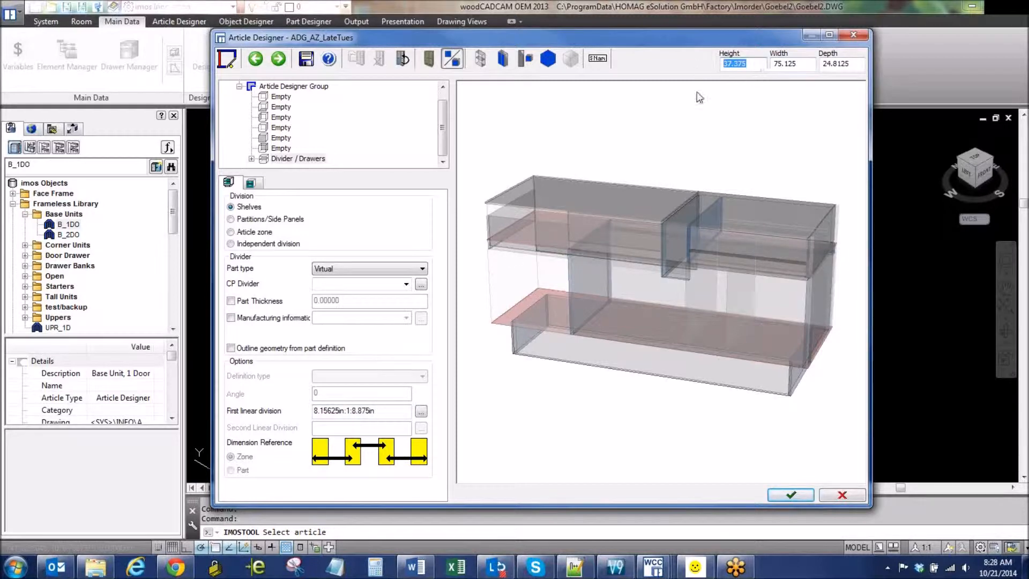
pyautogui.click(355, 412)
pyautogui.moveTo(320, 412); pyautogui.dragTo(311, 412)
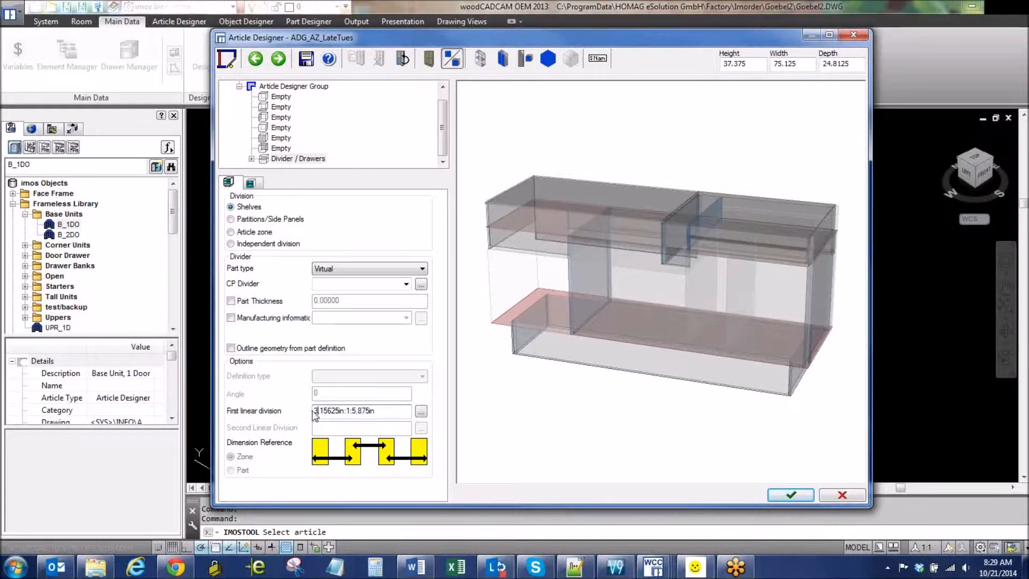
pyautogui.write('3')
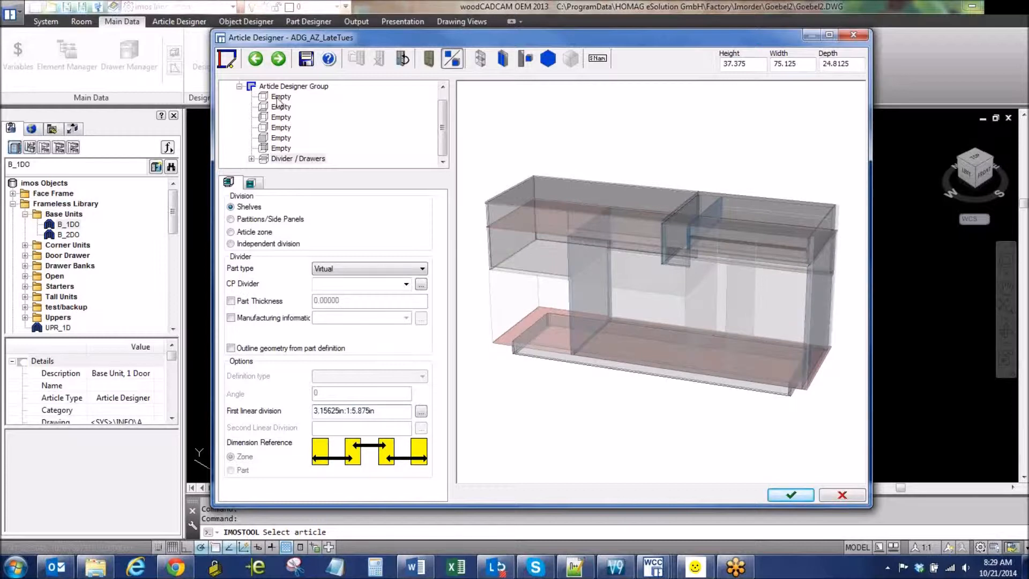
# Examine the uppermost sub-assembly under the top-level divider and the partition settings that split it.
pyautogui.click(251, 159)
pyautogui.click(307, 138)
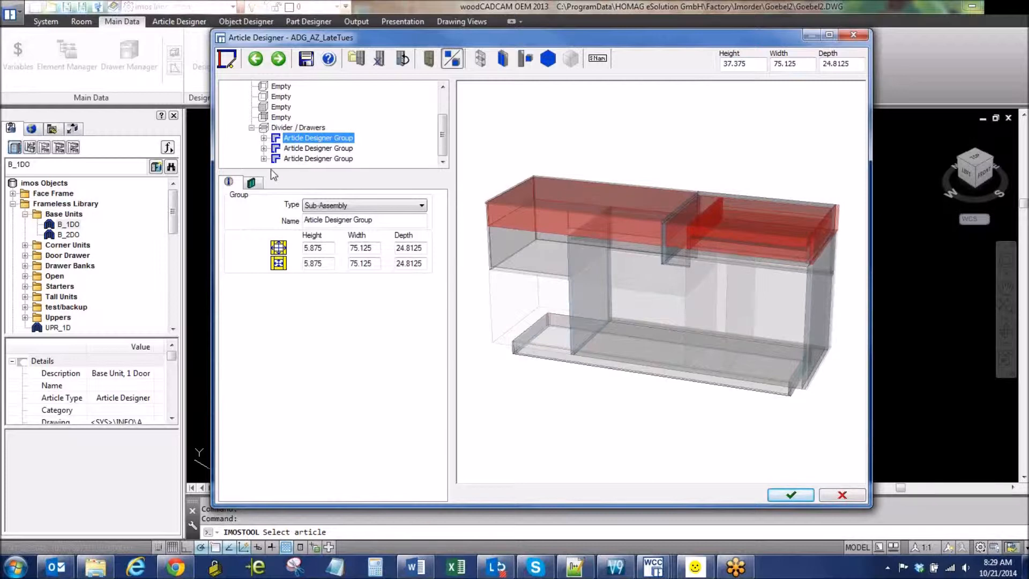
pyautogui.click(264, 138)
pyautogui.click(322, 158)
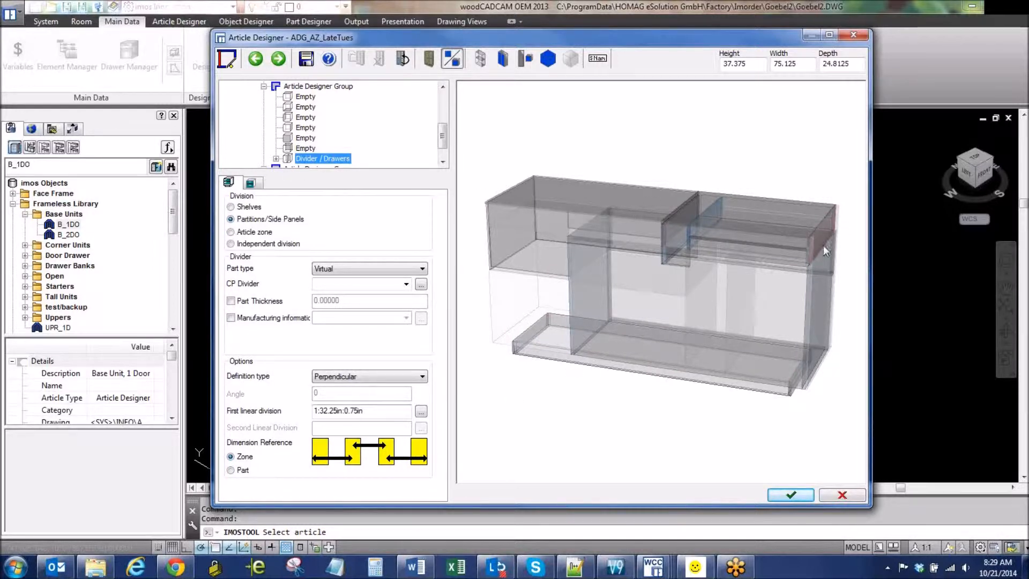
pyautogui.click(360, 411)
pyautogui.write('in')
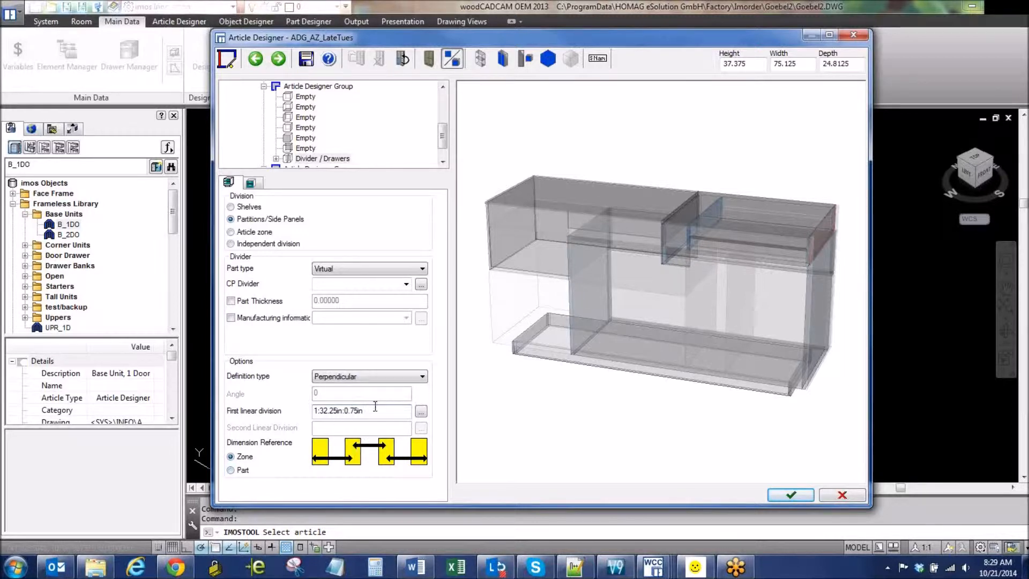
# Expand the upper zone's partition division and inspect its first two sub-assemblies.
pyautogui.click(276, 159)
pyautogui.click(327, 138)
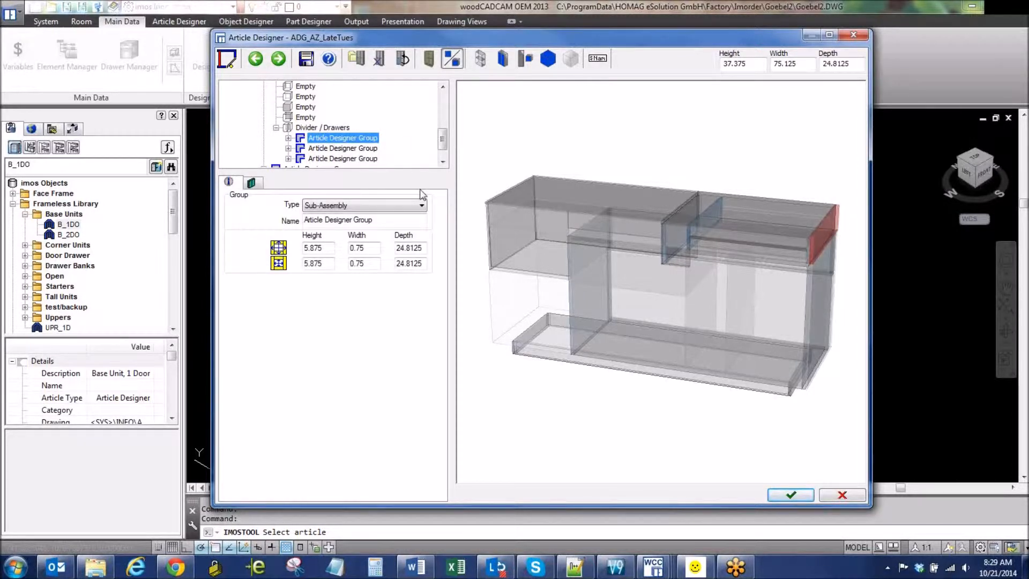
pyautogui.click(289, 138)
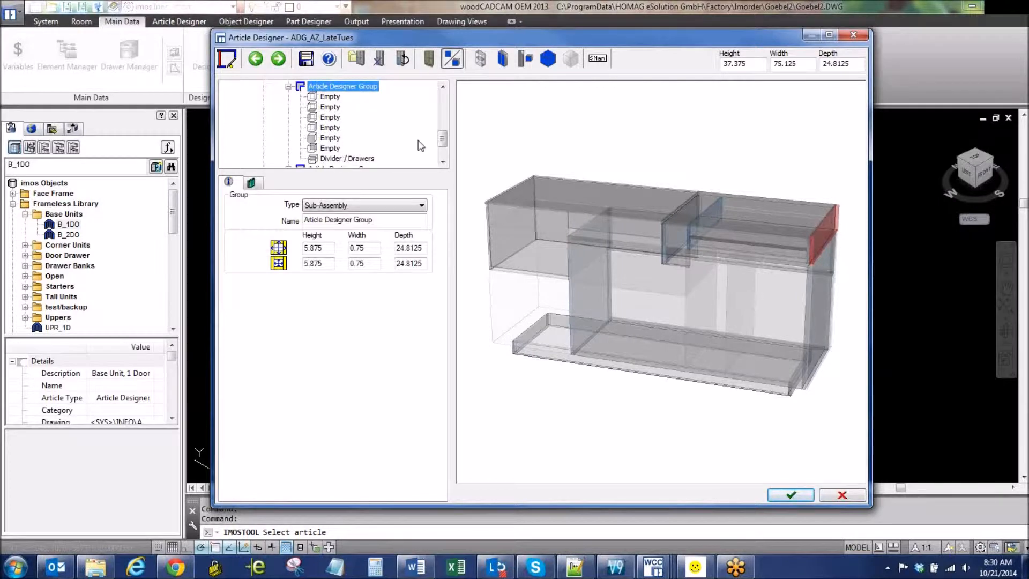
pyautogui.moveTo(444, 138); pyautogui.dragTo(444, 143)
pyautogui.click(361, 148)
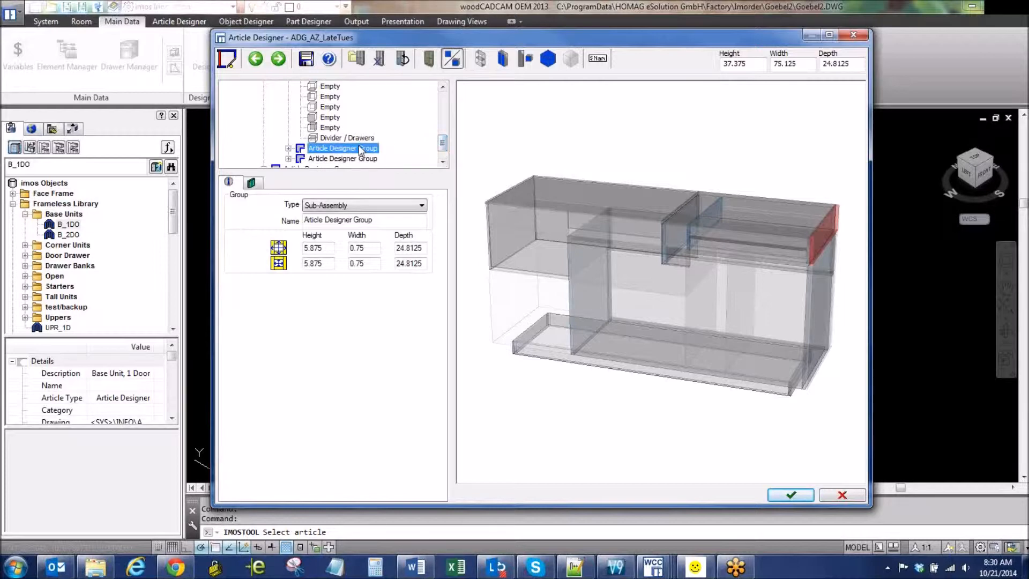
pyautogui.click(288, 147)
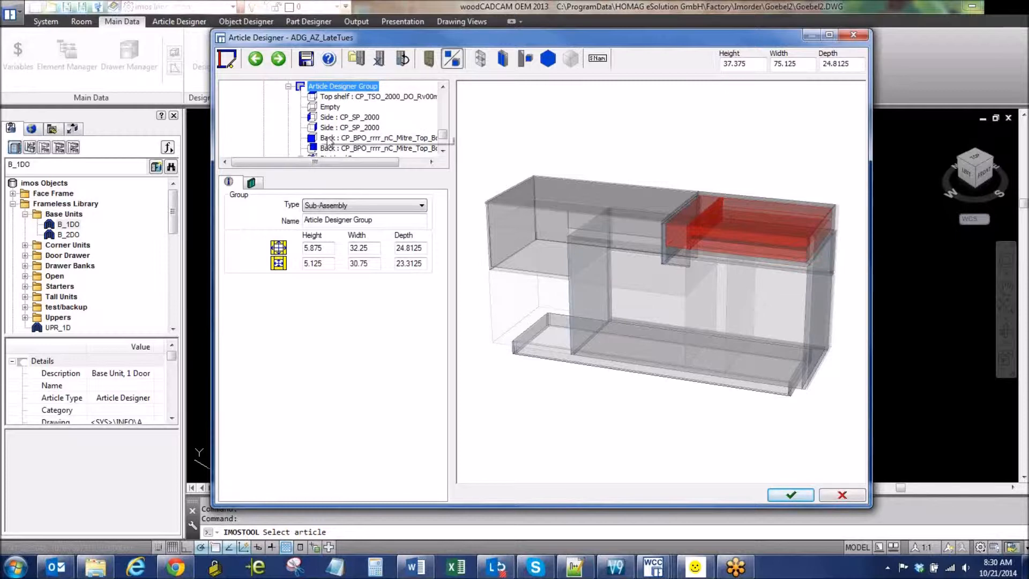
# Inspect the part definitions of the top shelf and both side panels in the upper drawer section.
pyautogui.click(379, 98)
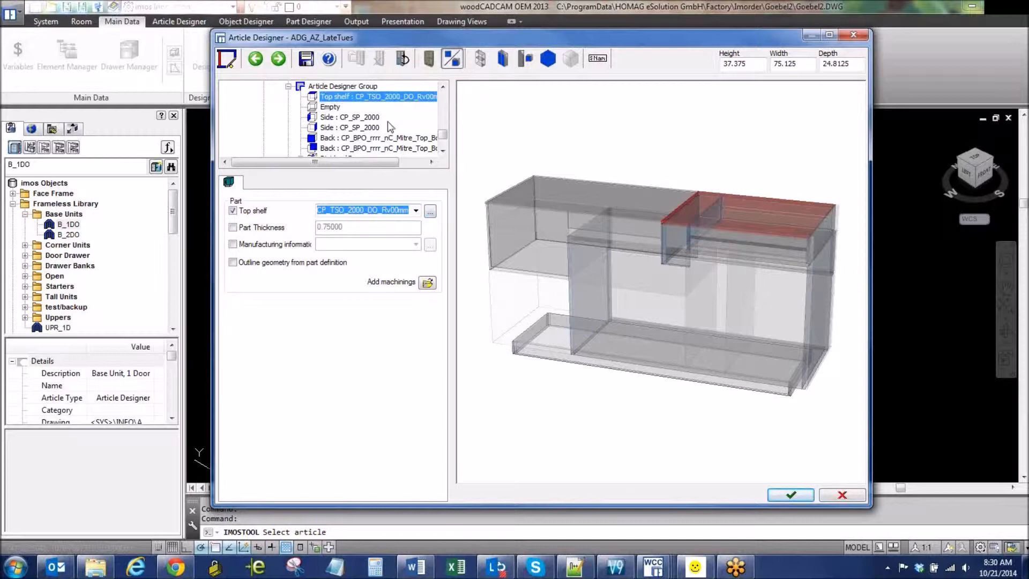
pyautogui.click(370, 118)
pyautogui.click(369, 129)
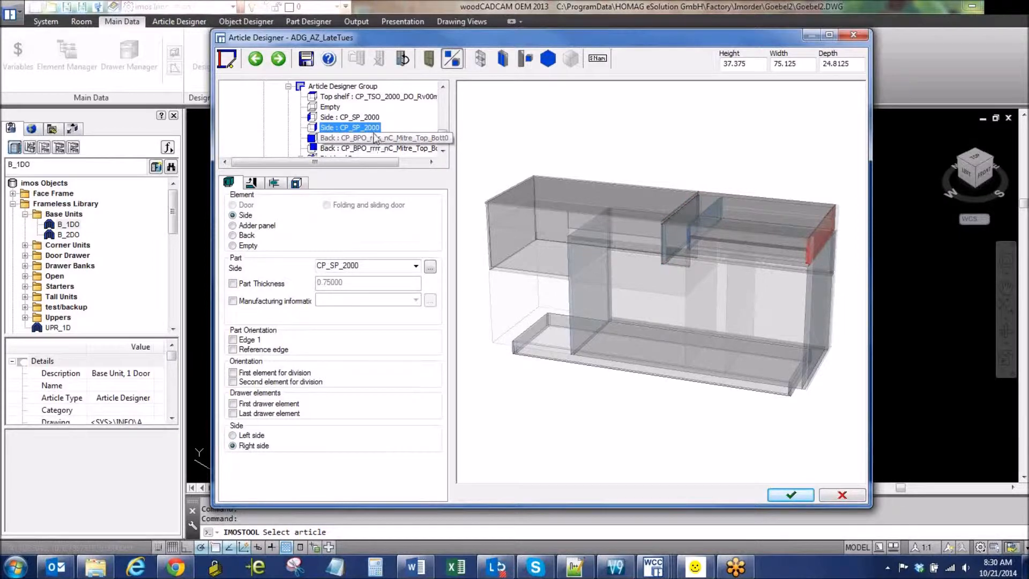
# Examine the right side panel's trim settings, including the options for its joint to the next panel.
pyautogui.click(253, 185)
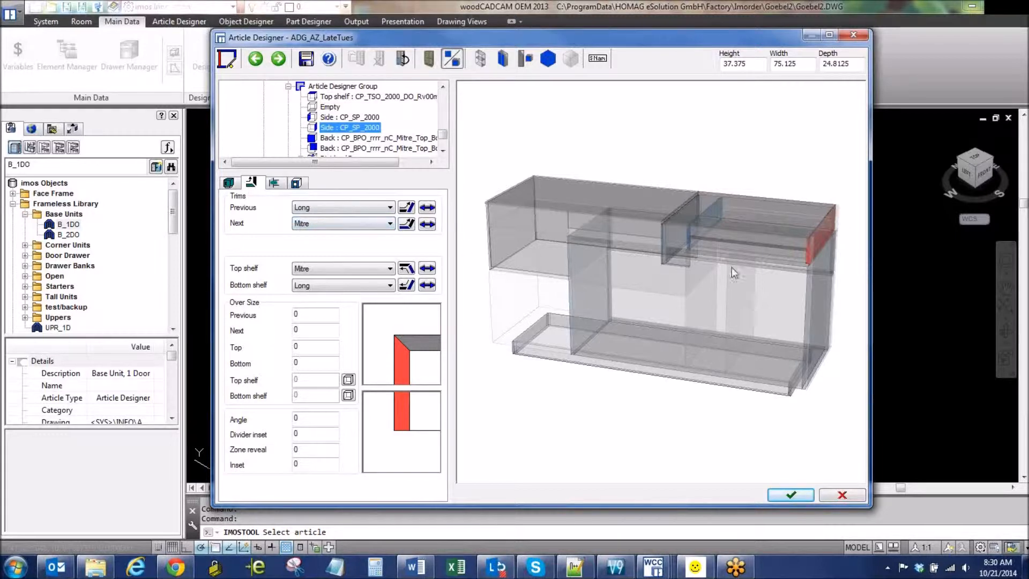
pyautogui.click(350, 226)
pyautogui.click(349, 226)
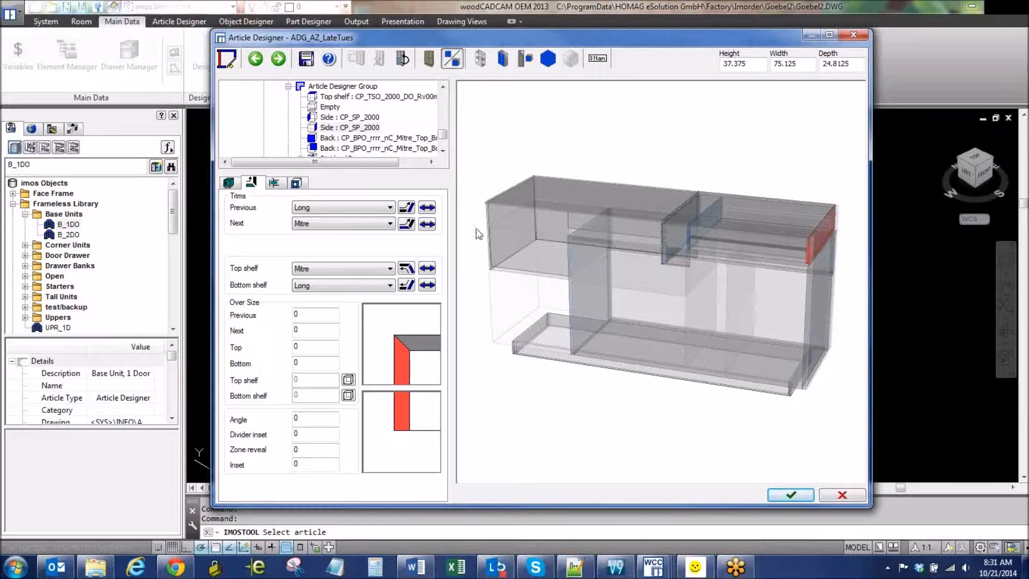
pyautogui.click(367, 223)
pyautogui.click(366, 234)
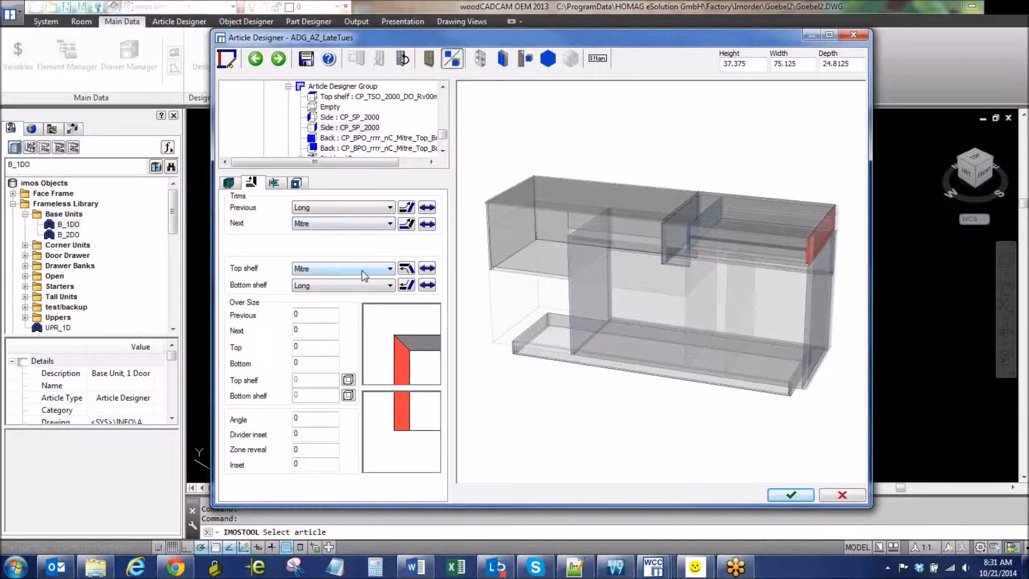
# Examine the first back panel's part definition, trims and bottom oversize in the upper drawer section.
pyautogui.click(376, 139)
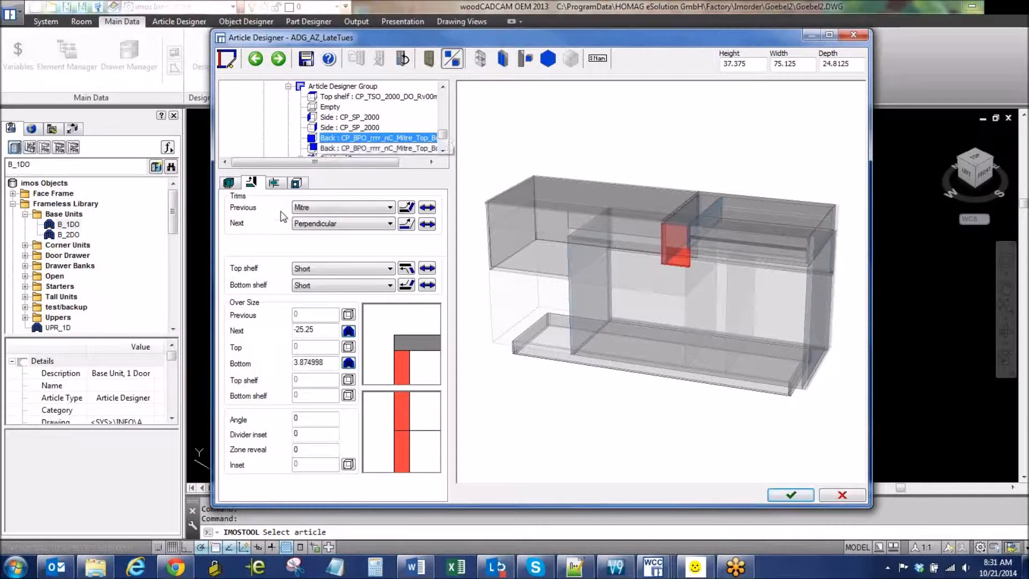
pyautogui.click(230, 184)
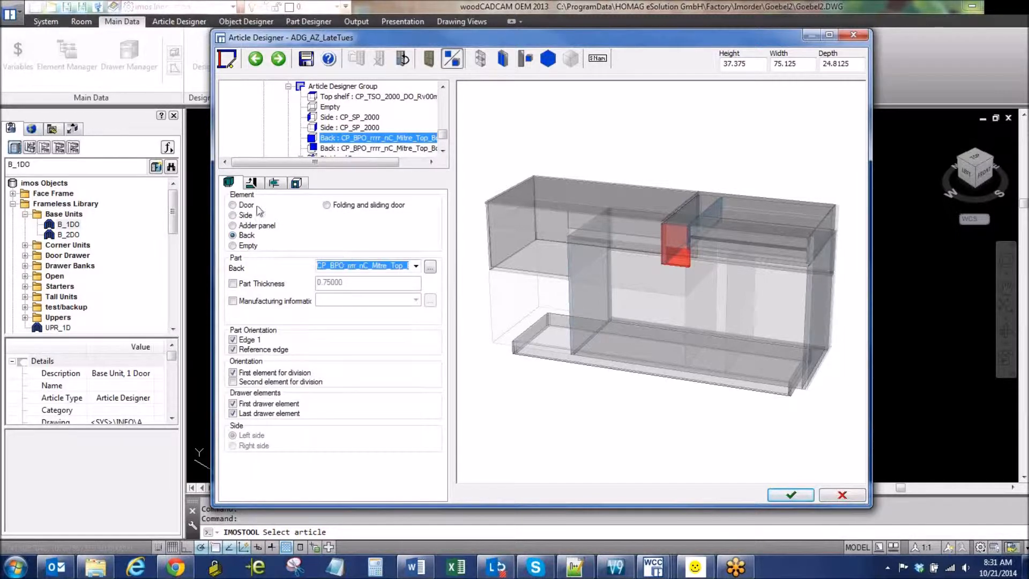
pyautogui.click(252, 183)
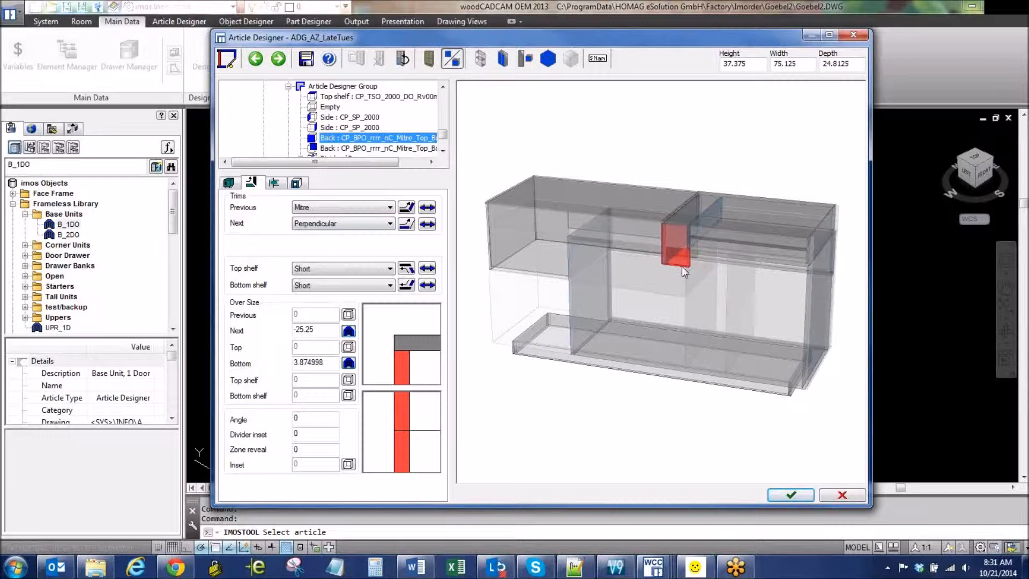
pyautogui.click(323, 363)
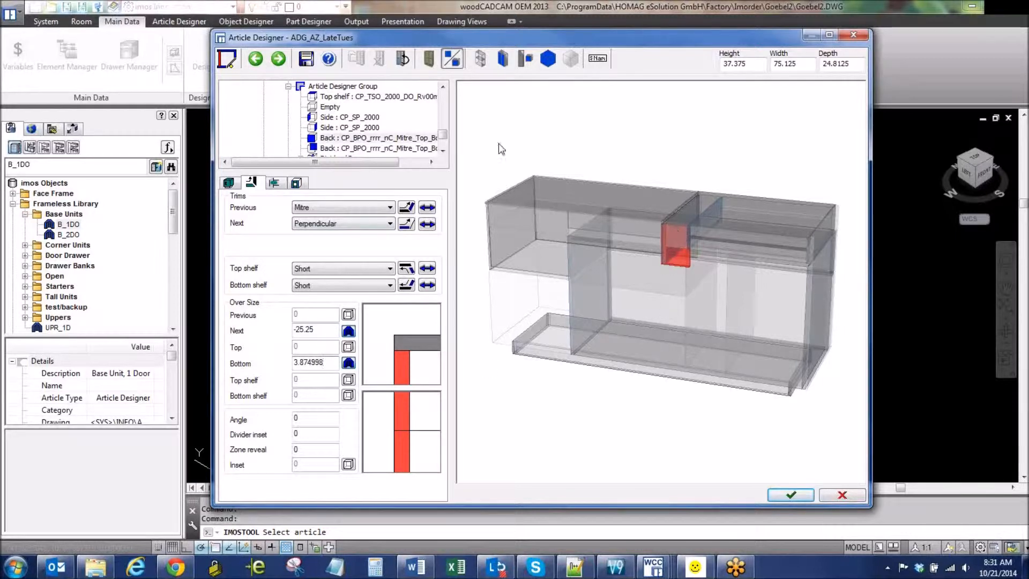
# Inspect the second back panel's trims and the partition division settings of the upper drawer section.
pyautogui.click(377, 150)
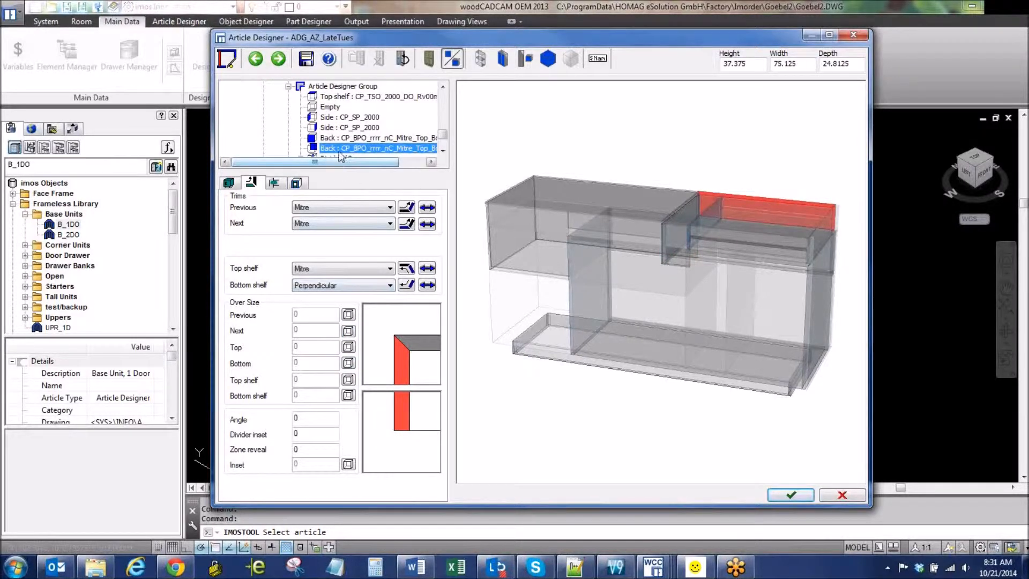
pyautogui.click(443, 151)
pyautogui.click(442, 151)
pyautogui.click(443, 151)
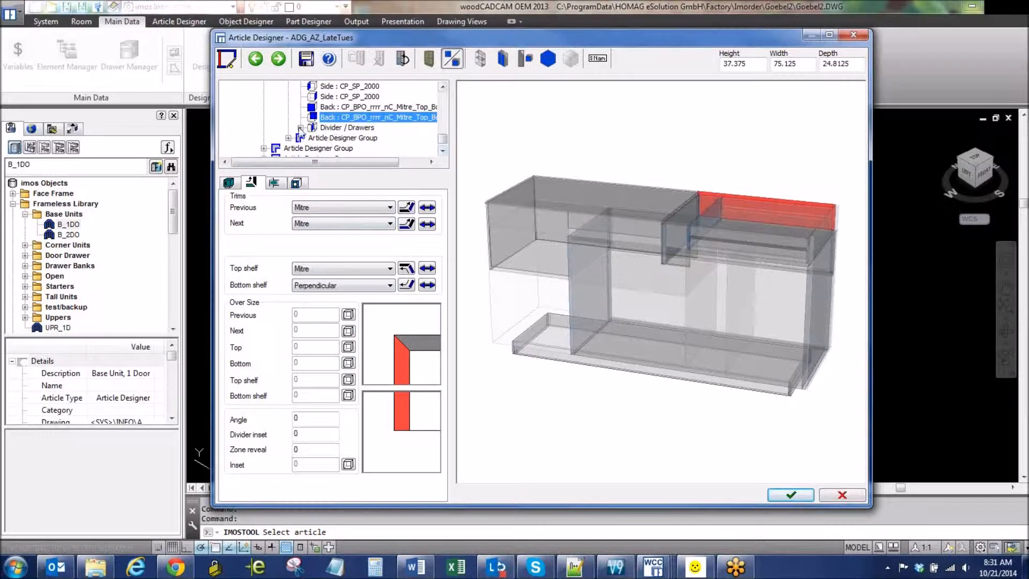
pyautogui.click(300, 127)
pyautogui.click(348, 129)
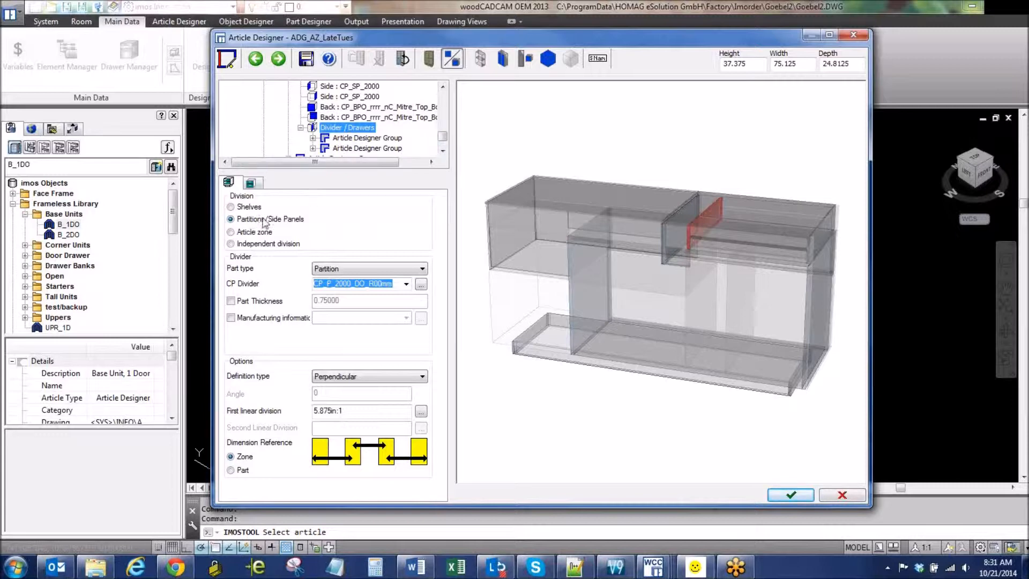
# Inspect the drawer zone beside the partition and its virtual shelf division, and expand the zones that division creates.
pyautogui.click(399, 289)
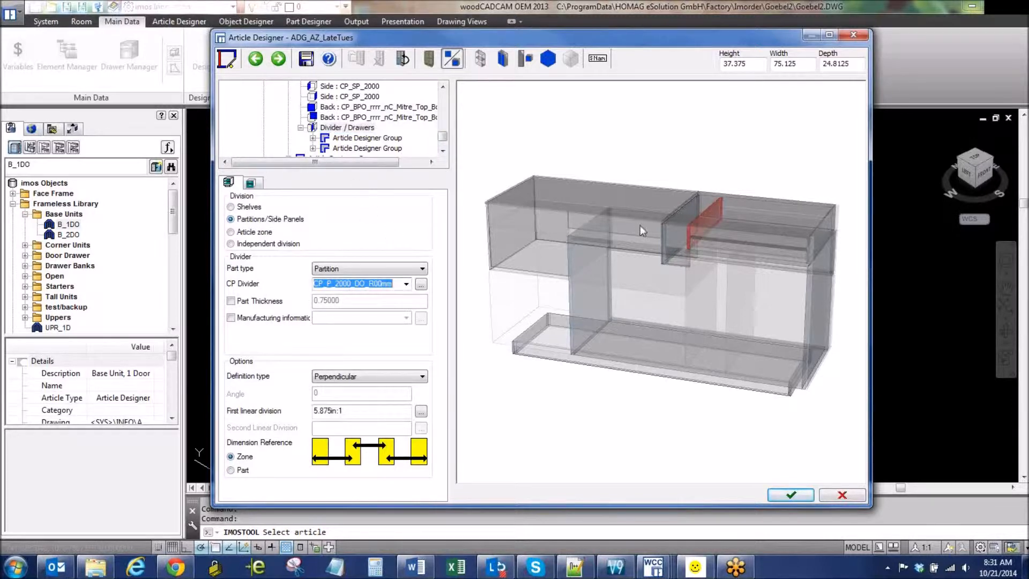
pyautogui.click(352, 138)
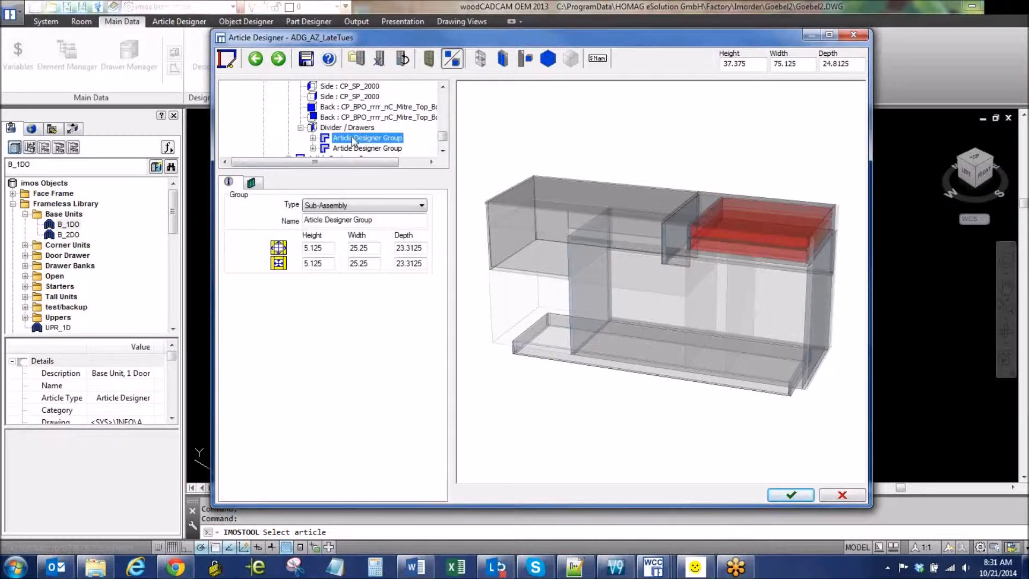
pyautogui.click(313, 139)
pyautogui.moveTo(443, 137); pyautogui.dragTo(446, 144)
pyautogui.click(375, 108)
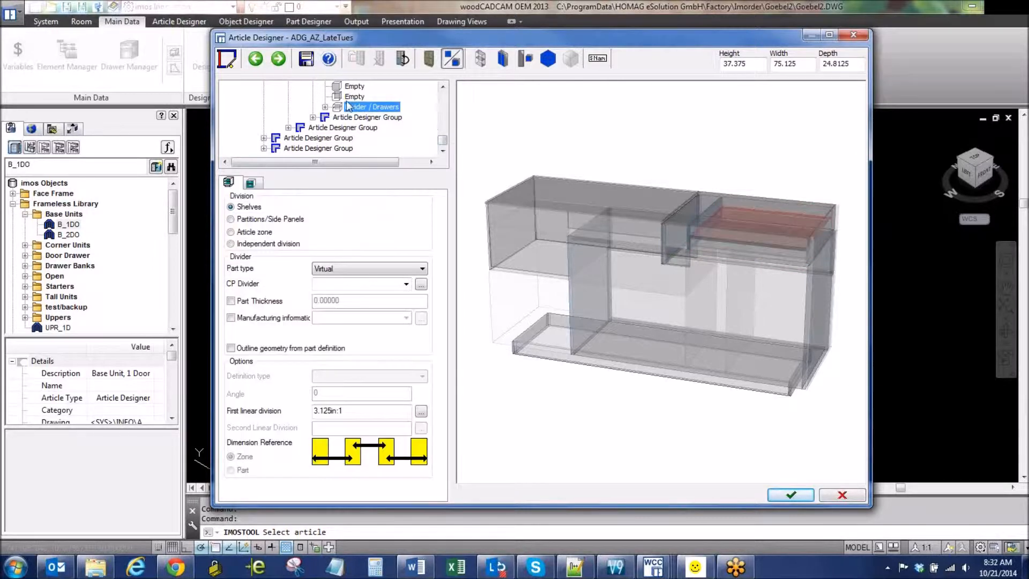
pyautogui.click(325, 106)
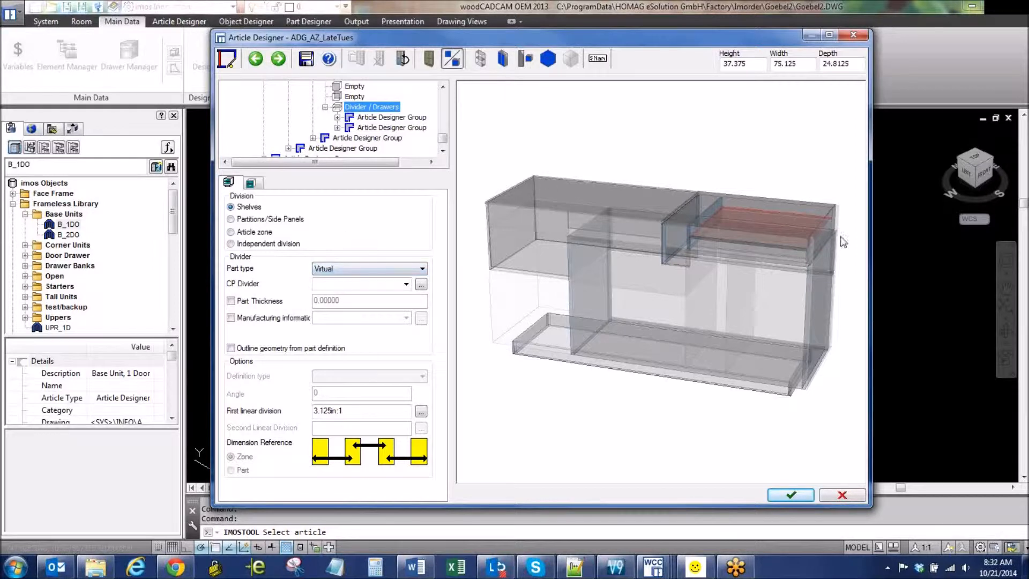
# Examine the size and position of the two zones created by the virtual shelf division in the drawer section.
pyautogui.click(380, 118)
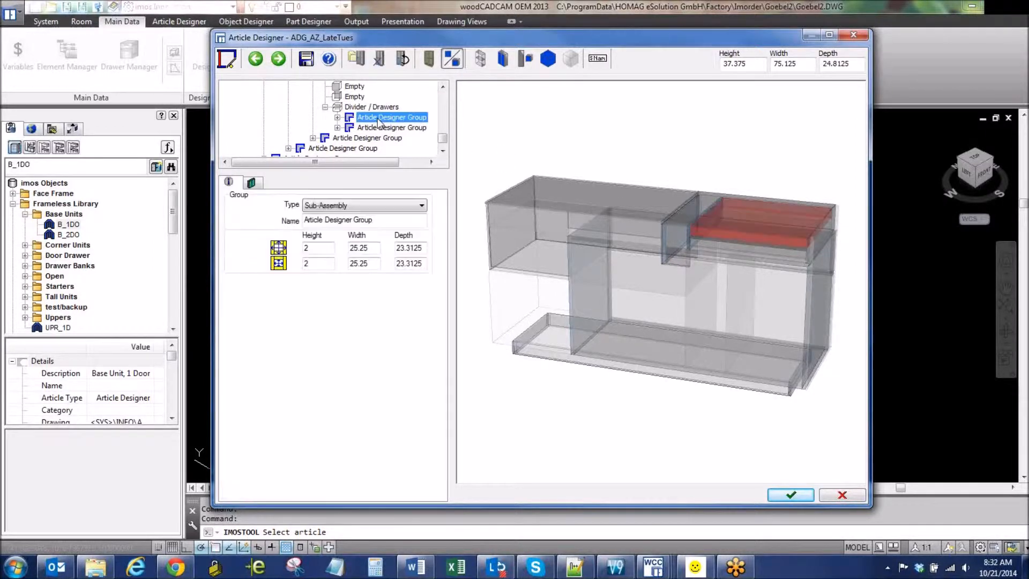
pyautogui.click(338, 117)
pyautogui.scroll(-2, 445, 140)
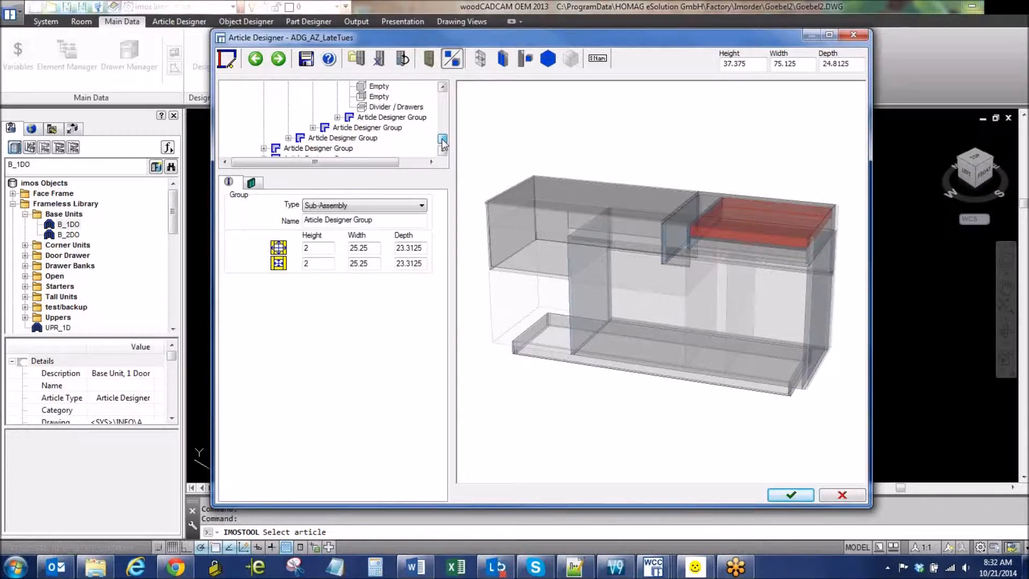
pyautogui.click(411, 118)
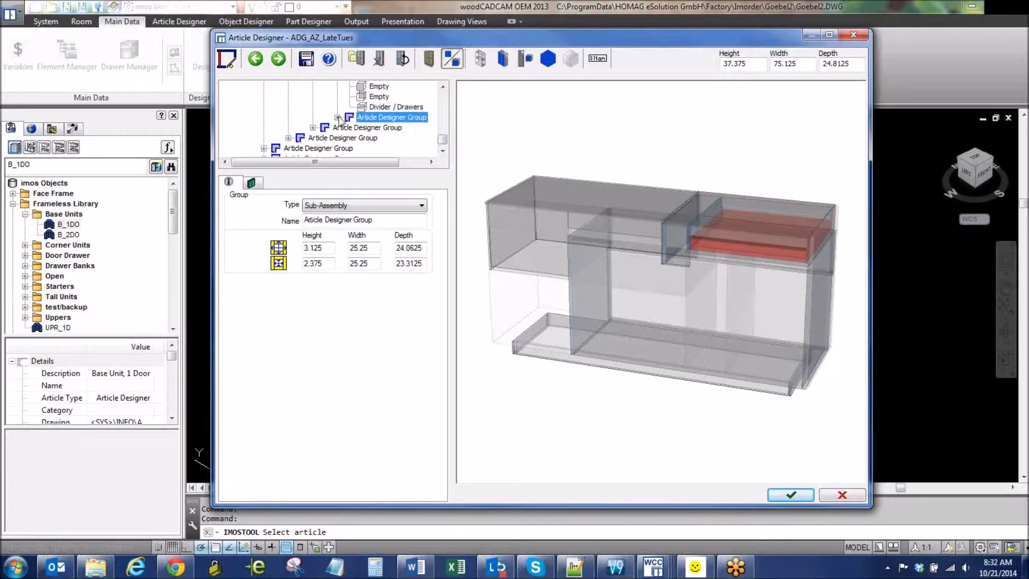
# Inspect the keyboard zone's back panel trims and its top shelf part definition, CP_HDV_DADO_Keyboard.
pyautogui.click(337, 117)
pyautogui.click(382, 139)
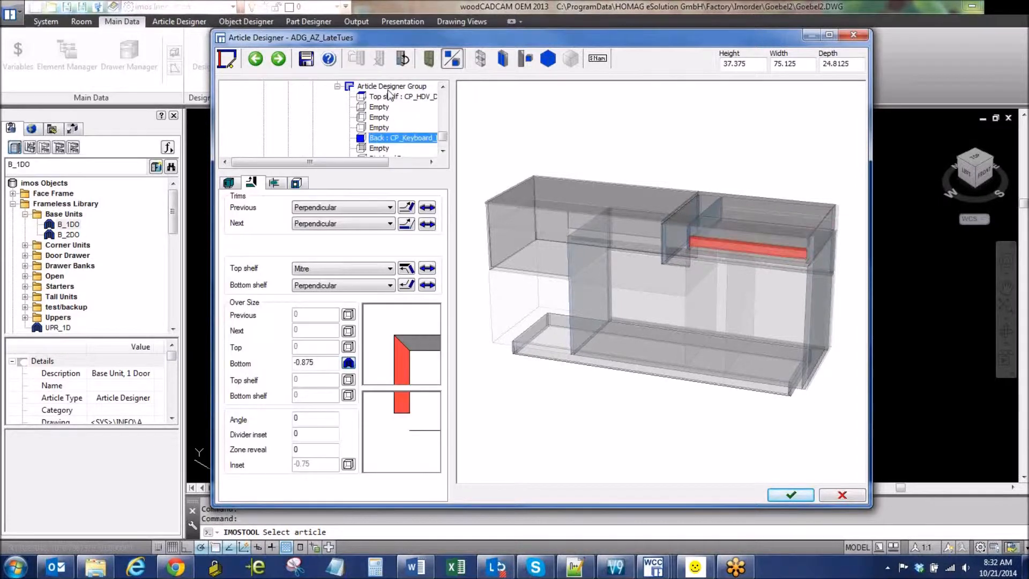
pyautogui.click(390, 97)
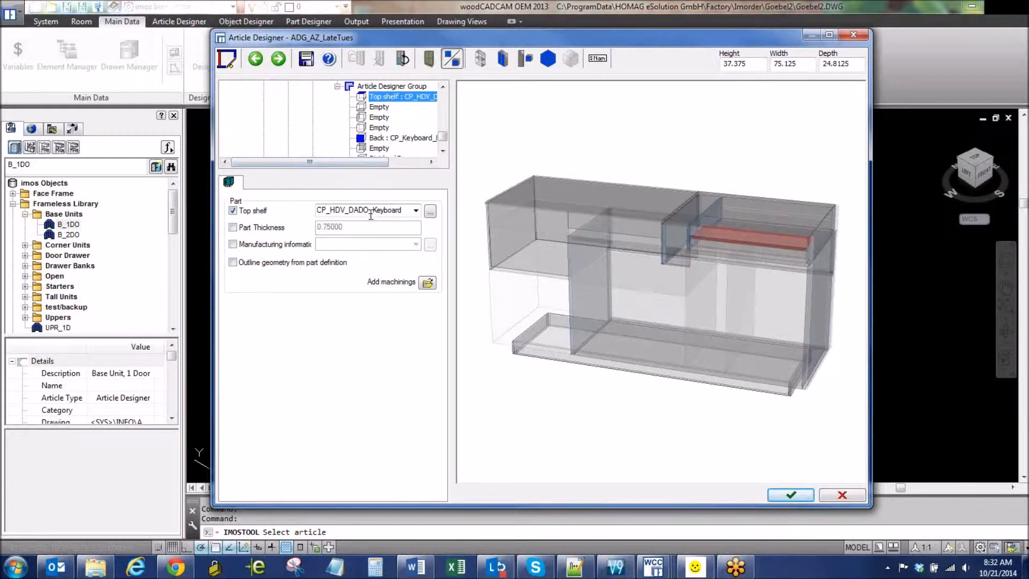
pyautogui.click(400, 211)
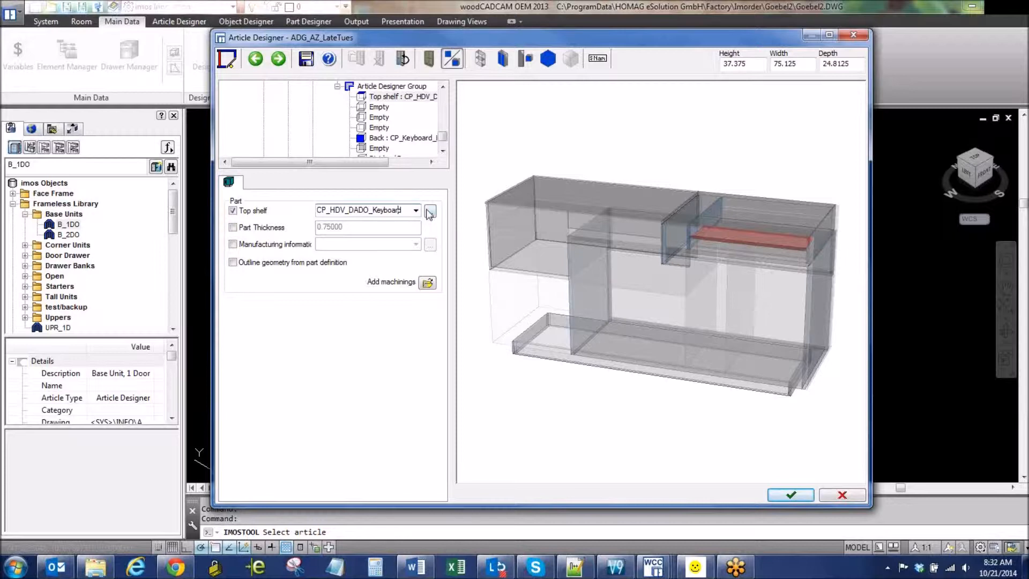
# Examine the keyboard back panel's mitre trim, bottom oversize and part definition.
pyautogui.click(404, 140)
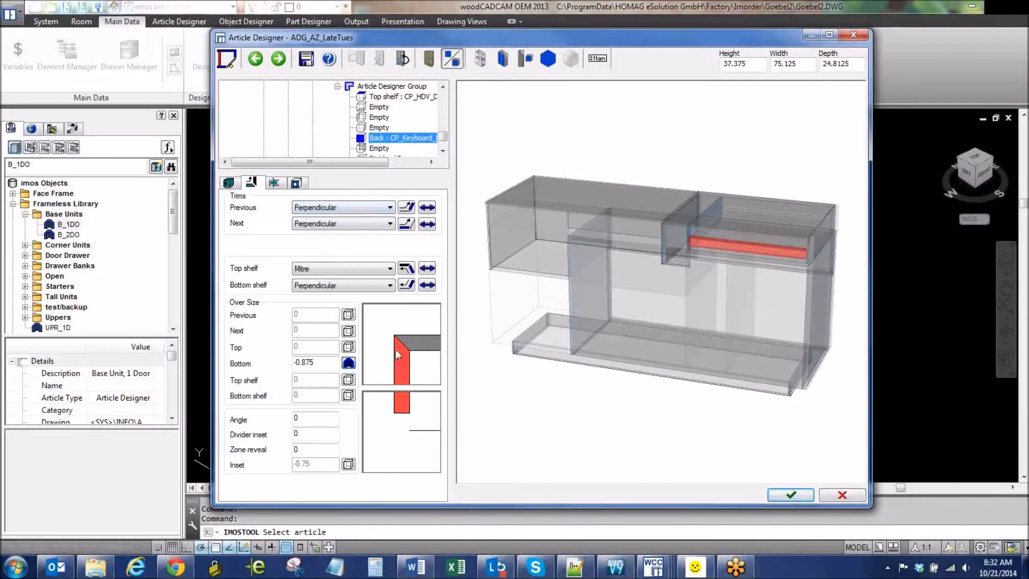
pyautogui.click(331, 362)
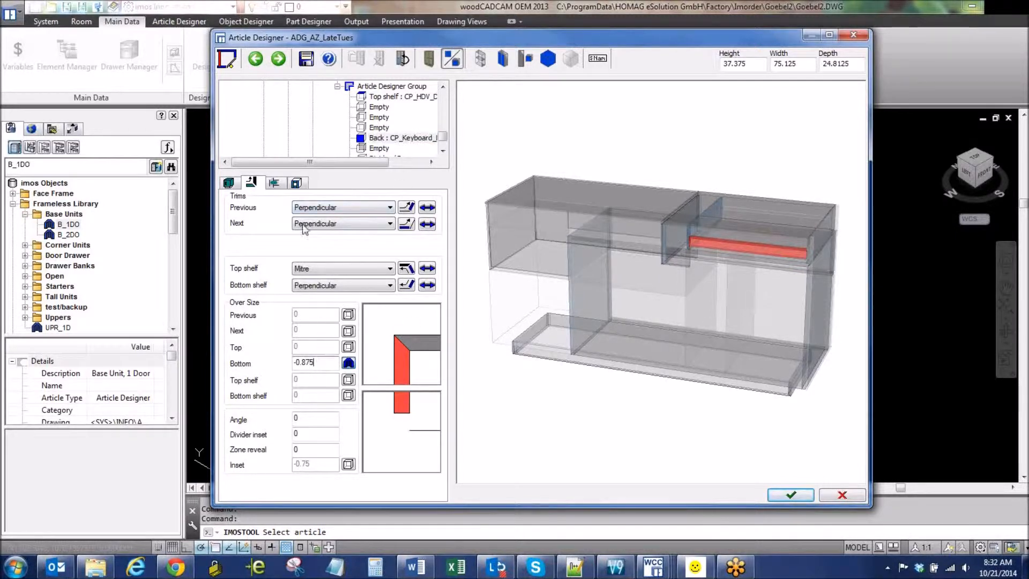
pyautogui.click(227, 184)
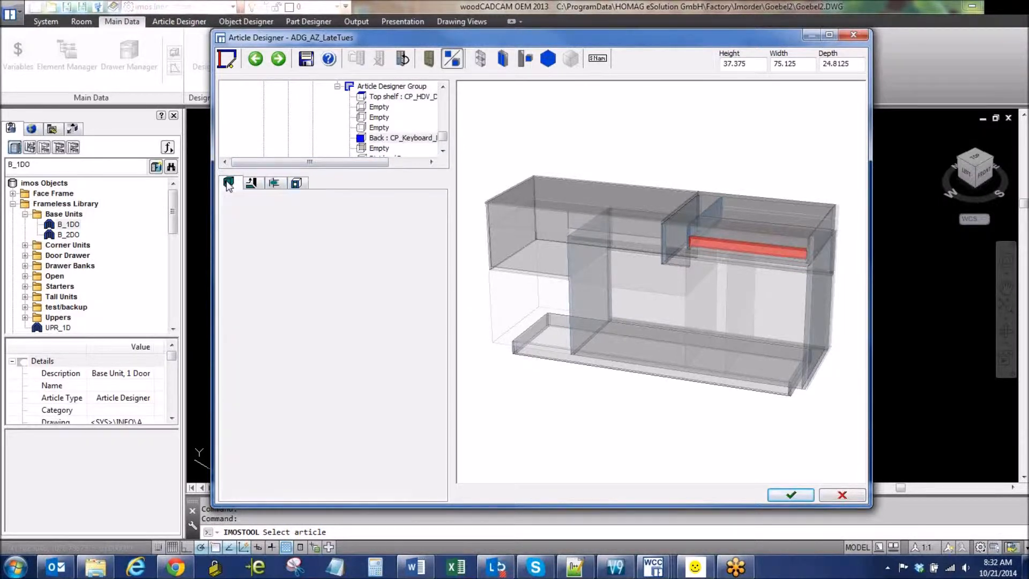
# Look through the elements of the remaining drawer-section zone next to the keyboard zone.
pyautogui.scroll(-3, 432, 149)
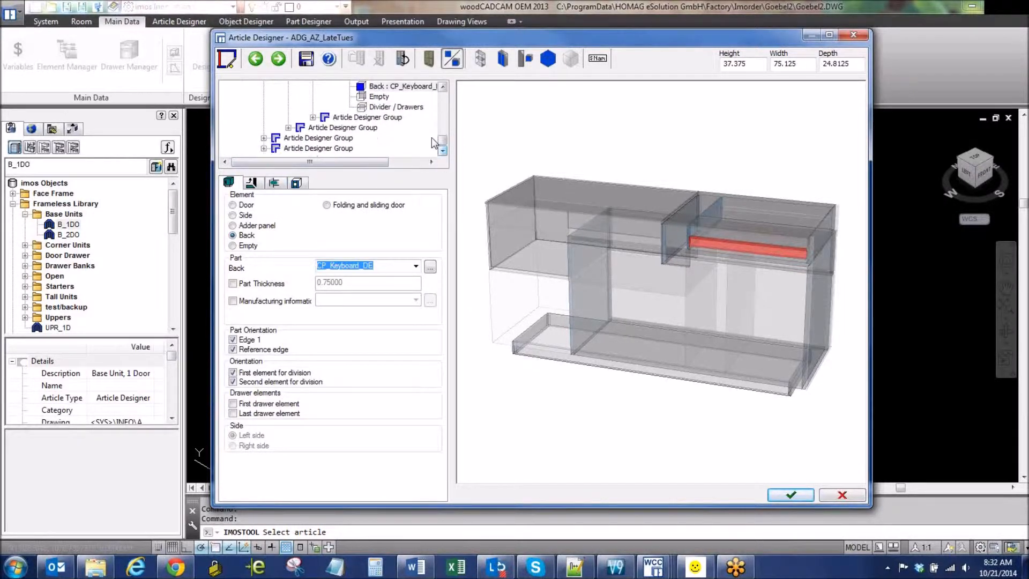
pyautogui.click(313, 117)
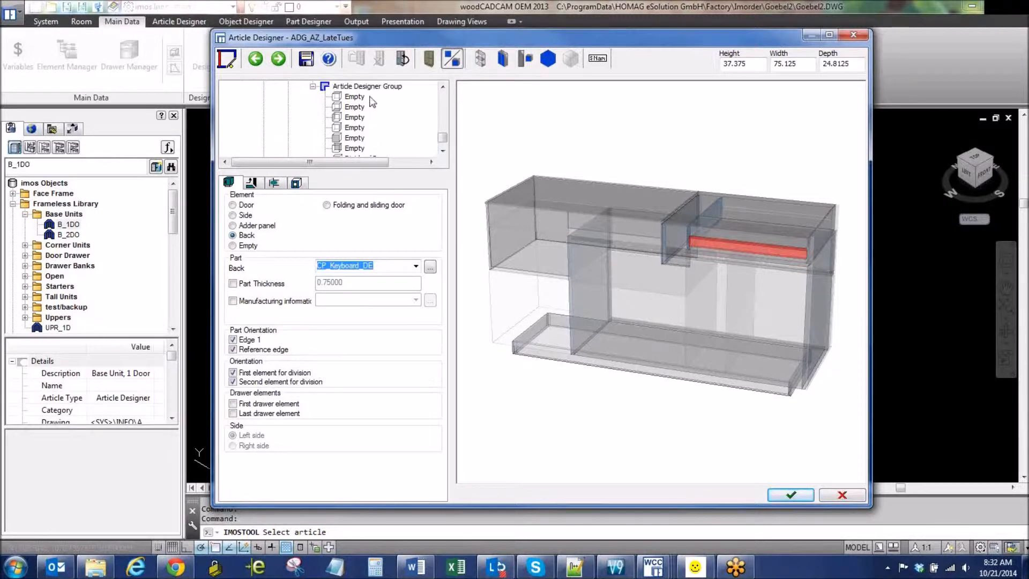
pyautogui.scroll(-1, 439, 142)
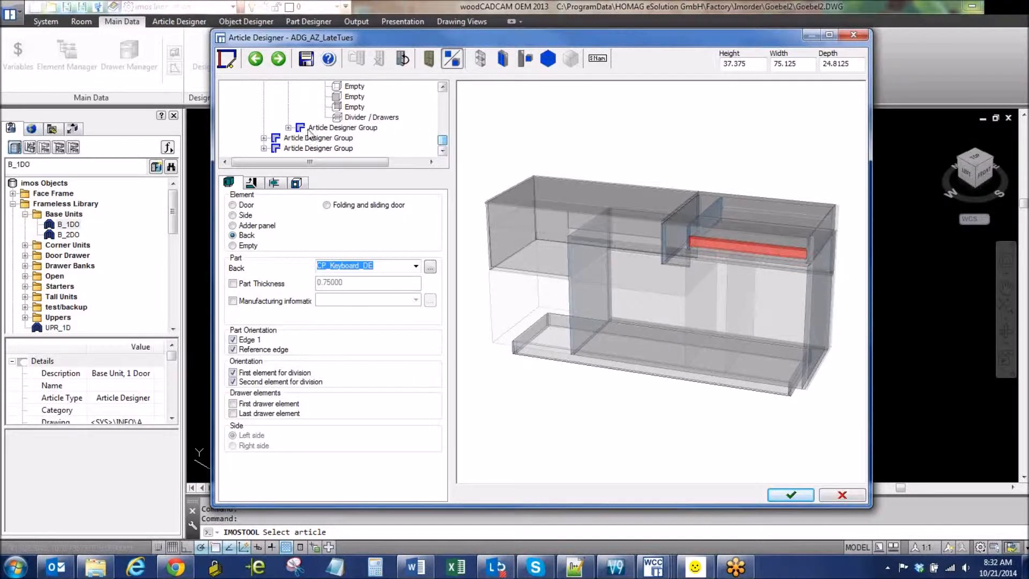
# Inspect the glass section's front and rear back panels, including the front panel's part definition and both panels' trims and oversizes.
pyautogui.click(327, 128)
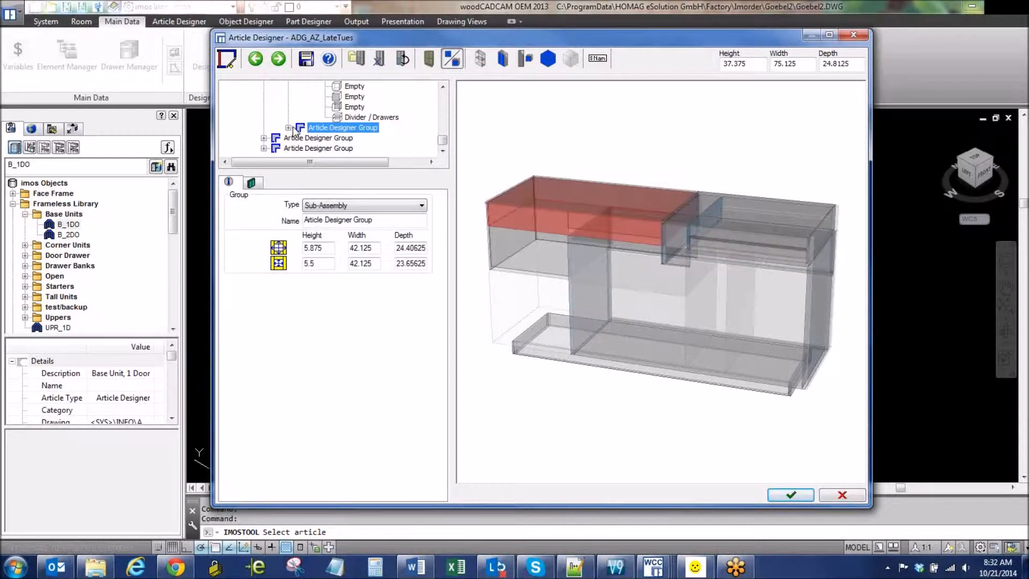
pyautogui.click(288, 128)
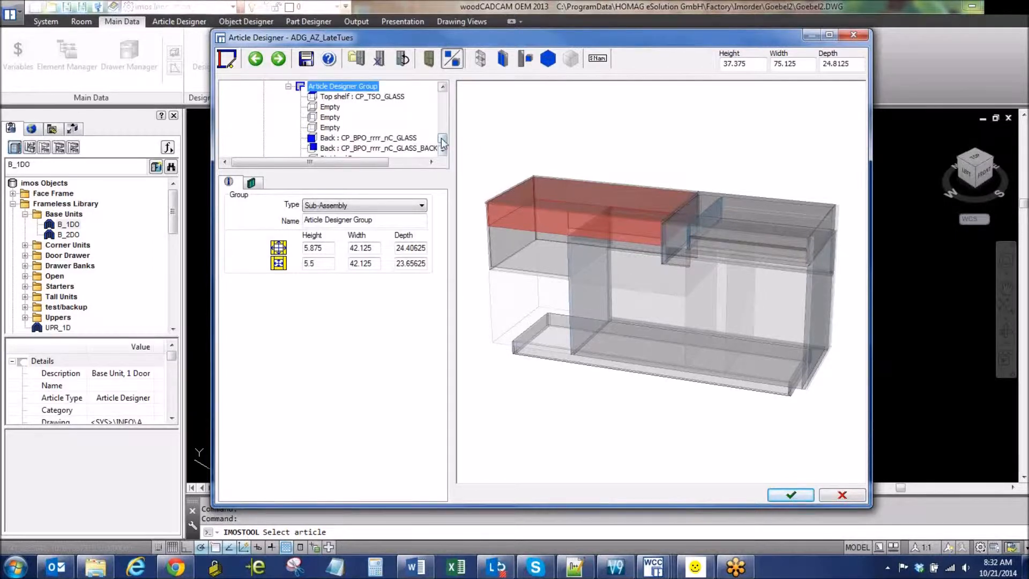
pyautogui.scroll(-1, 438, 136)
pyautogui.click(391, 107)
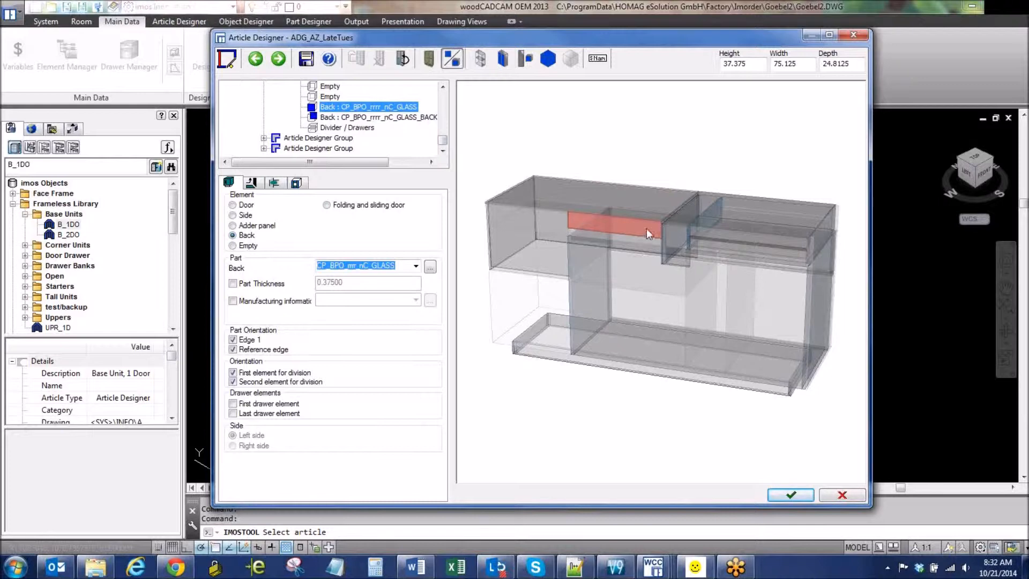
pyautogui.click(251, 182)
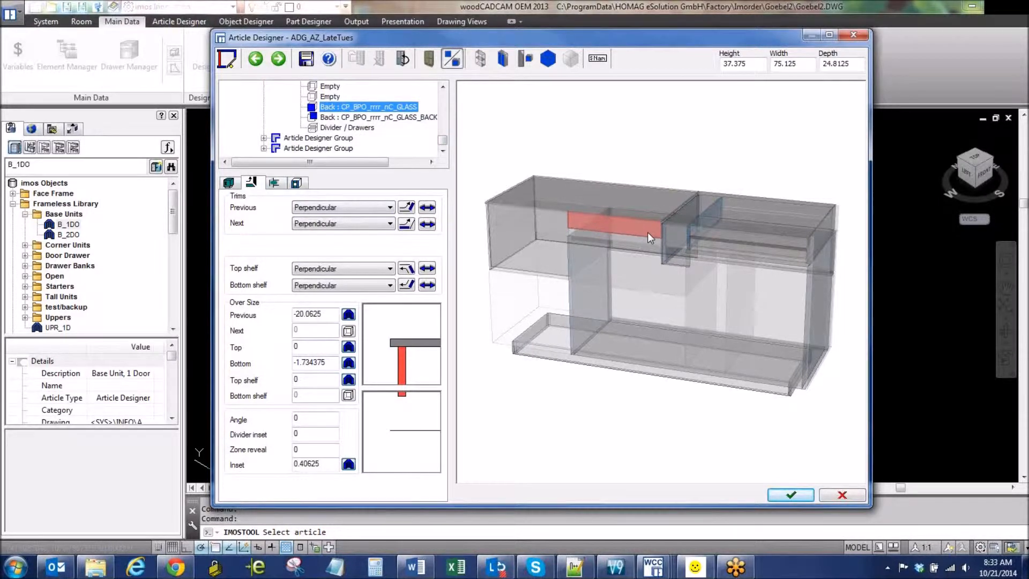
pyautogui.click(354, 119)
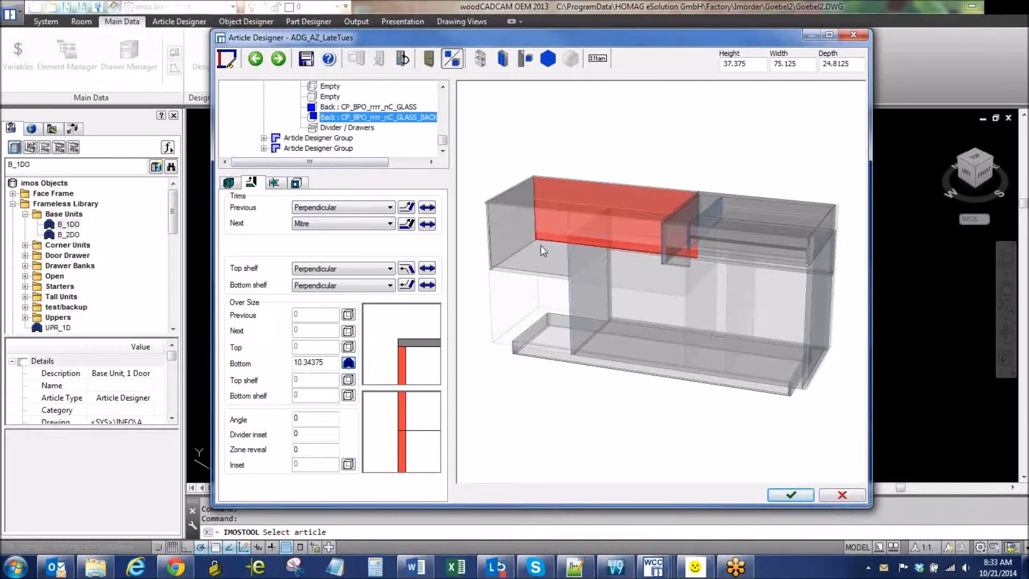
pyautogui.click(338, 127)
# Examine the large zone below the upper sections and the virtual partition settings that divide it.
pyautogui.click(335, 138)
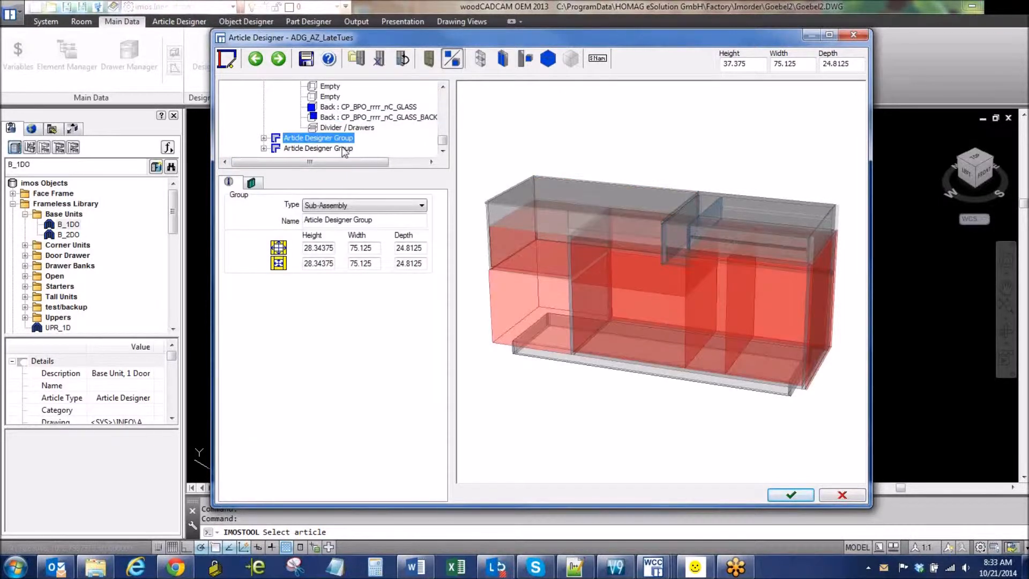
pyautogui.click(264, 138)
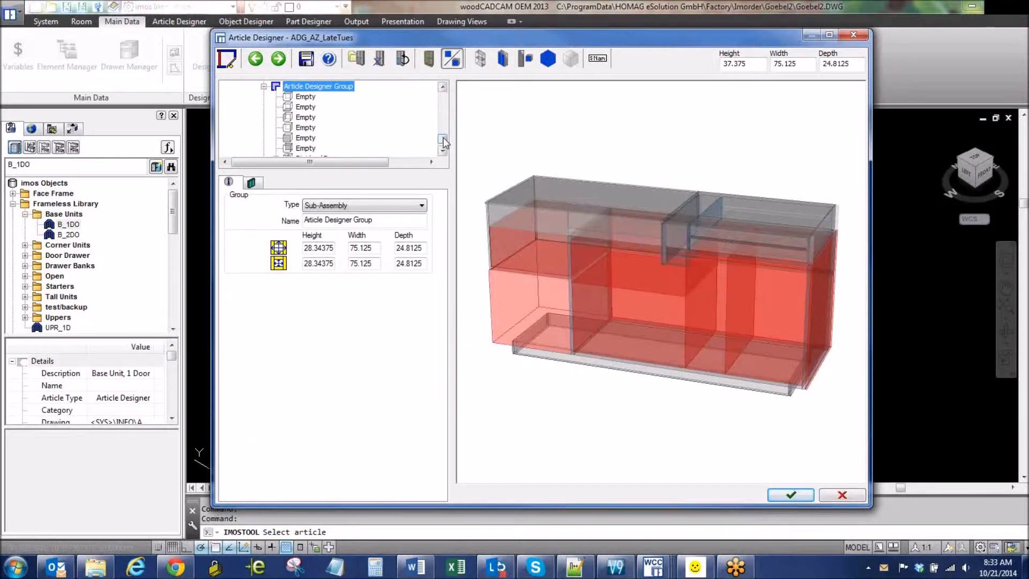
pyautogui.scroll(-1, 444, 142)
pyautogui.click(321, 139)
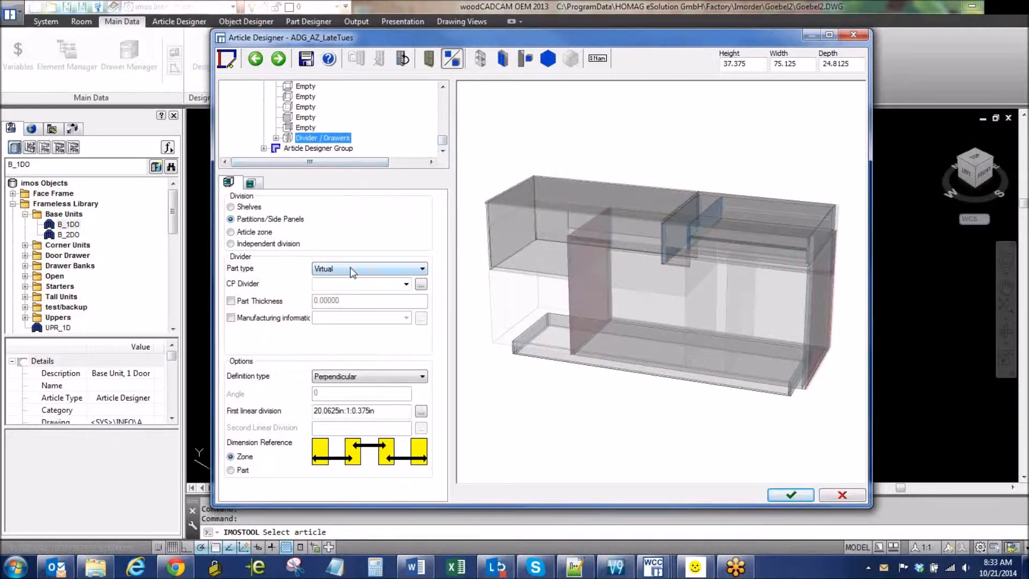
# Try 10.0625in as the first width in the lower section's linear division, and restore it to 20.0625in.
pyautogui.click(375, 411)
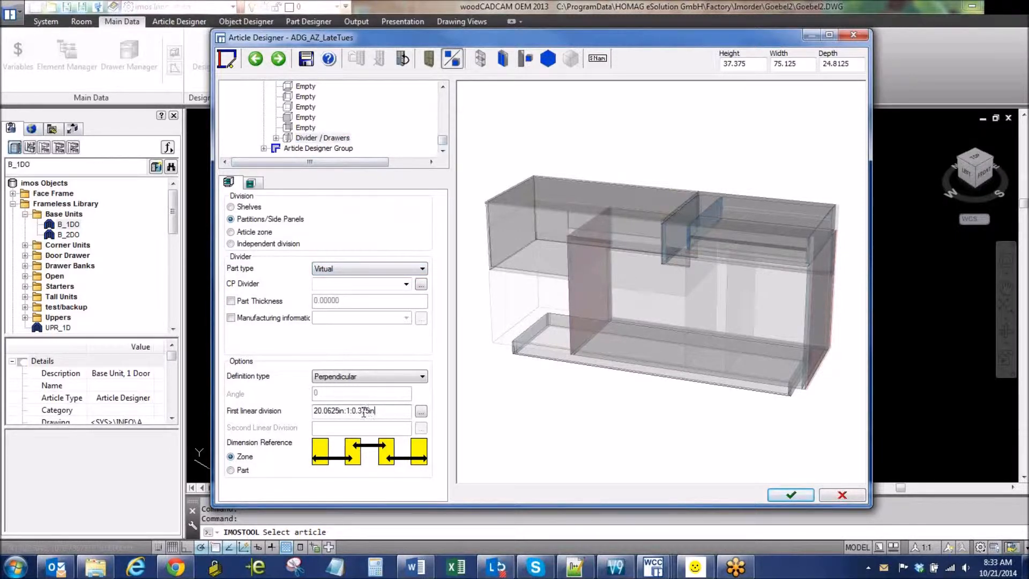
pyautogui.click(352, 412)
pyautogui.moveTo(318, 412); pyautogui.dragTo(307, 412)
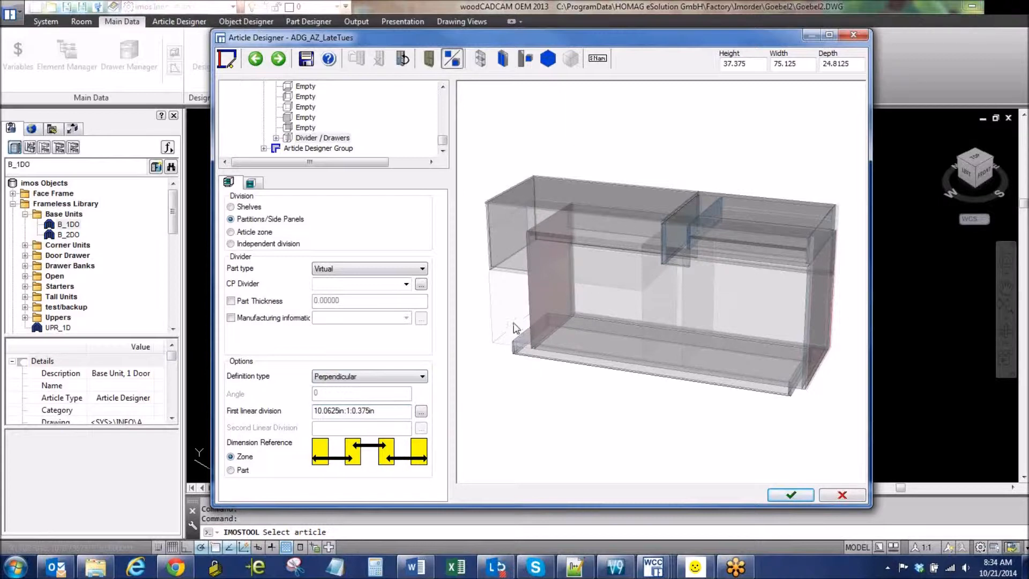
pyautogui.press('BackSpace')
pyautogui.write('2')
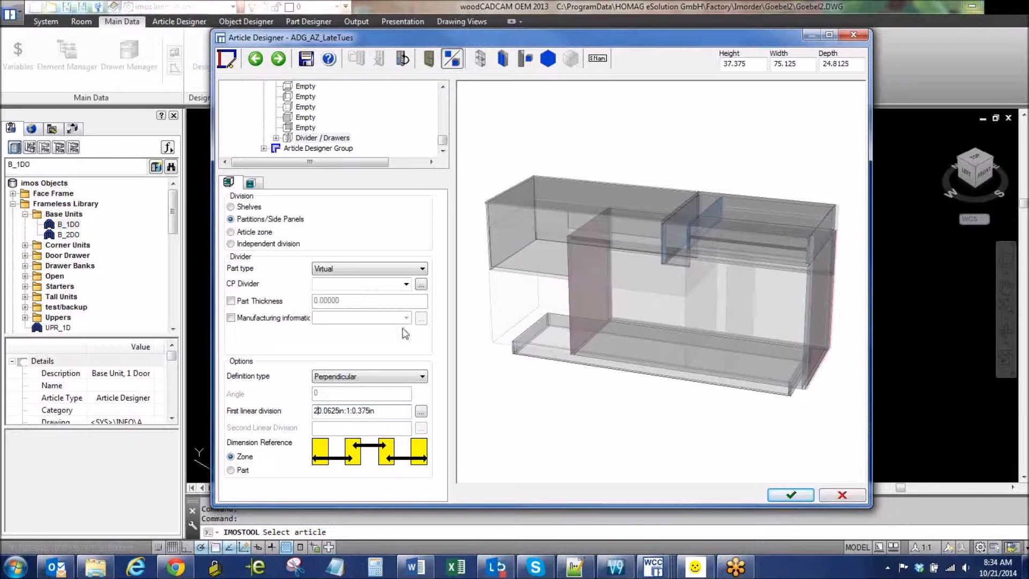
# Expand the lower section's division and relate its resulting zones to the values in the first linear division.
pyautogui.click(276, 138)
pyautogui.click(348, 128)
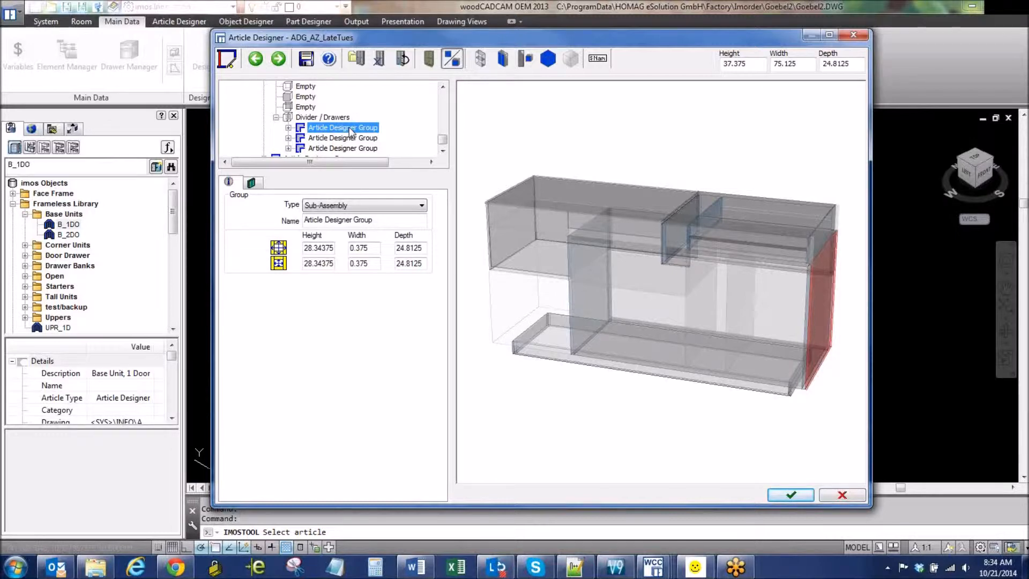
pyautogui.click(320, 117)
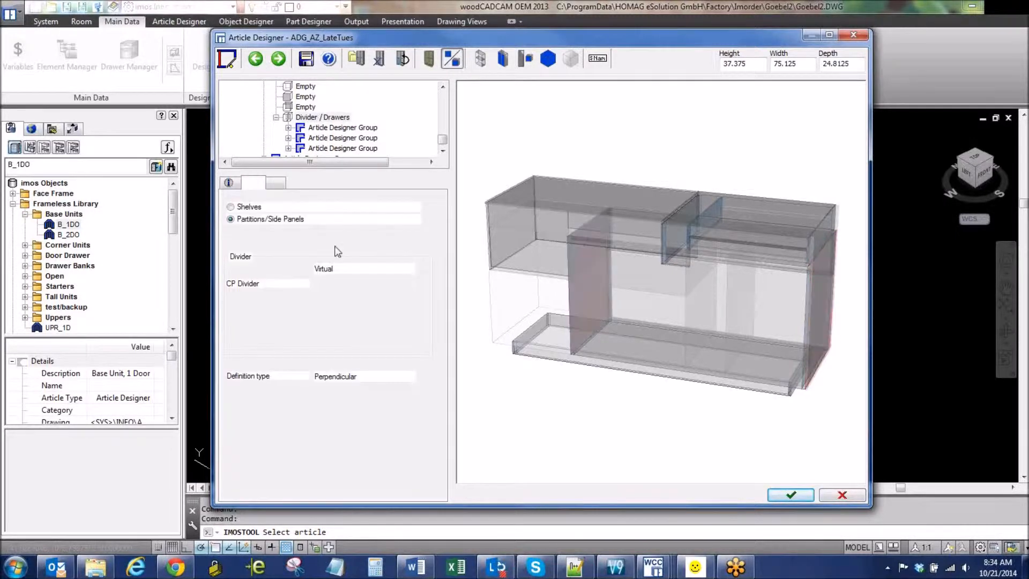
pyautogui.moveTo(338, 411); pyautogui.dragTo(314, 412)
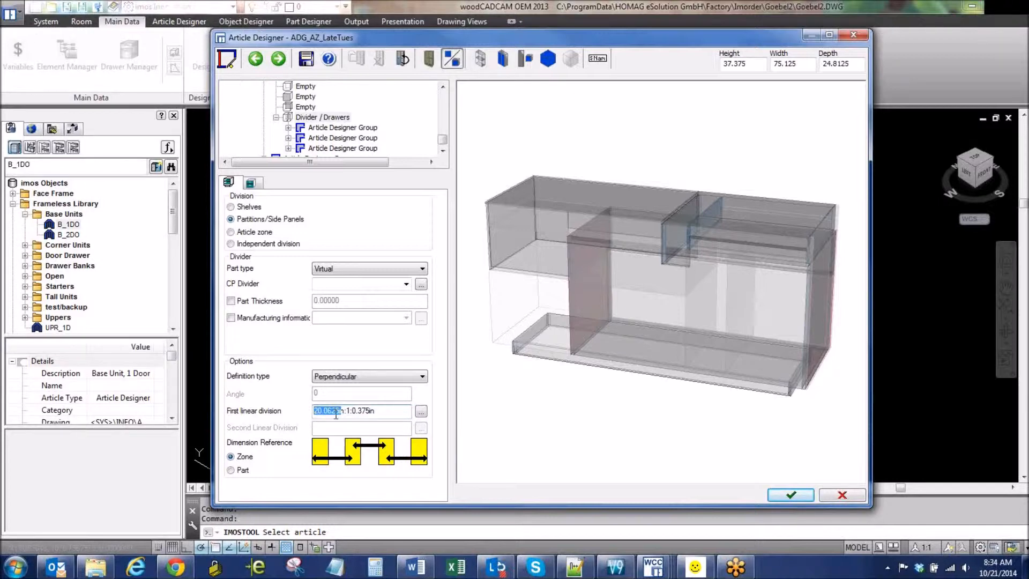
pyautogui.click(382, 413)
pyautogui.moveTo(337, 410); pyautogui.dragTo(309, 413)
# Inspect the narrow end zone and the wide middle zone of the lower section, expanding both to view their elements.
pyautogui.click(442, 150)
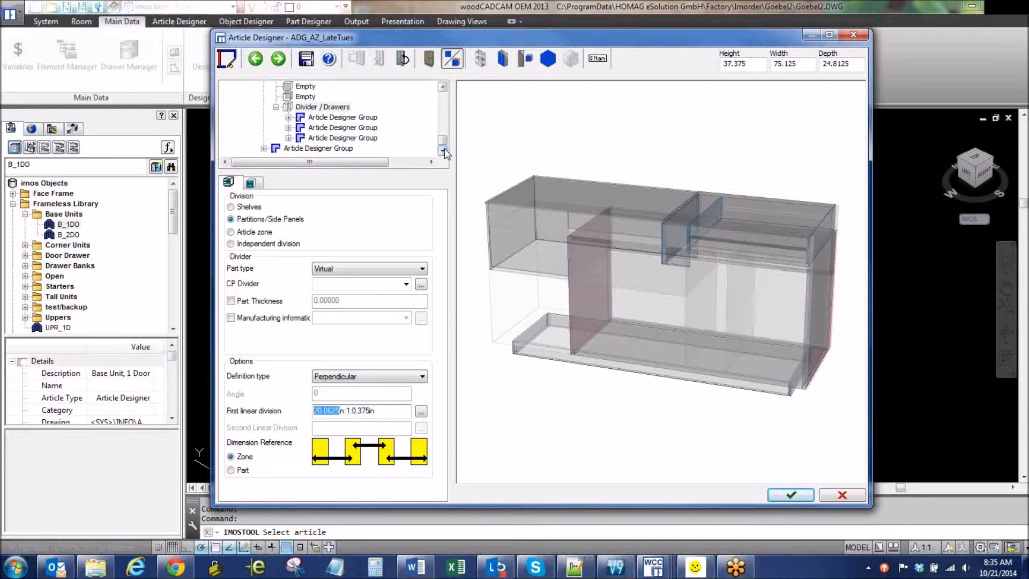
pyautogui.click(341, 119)
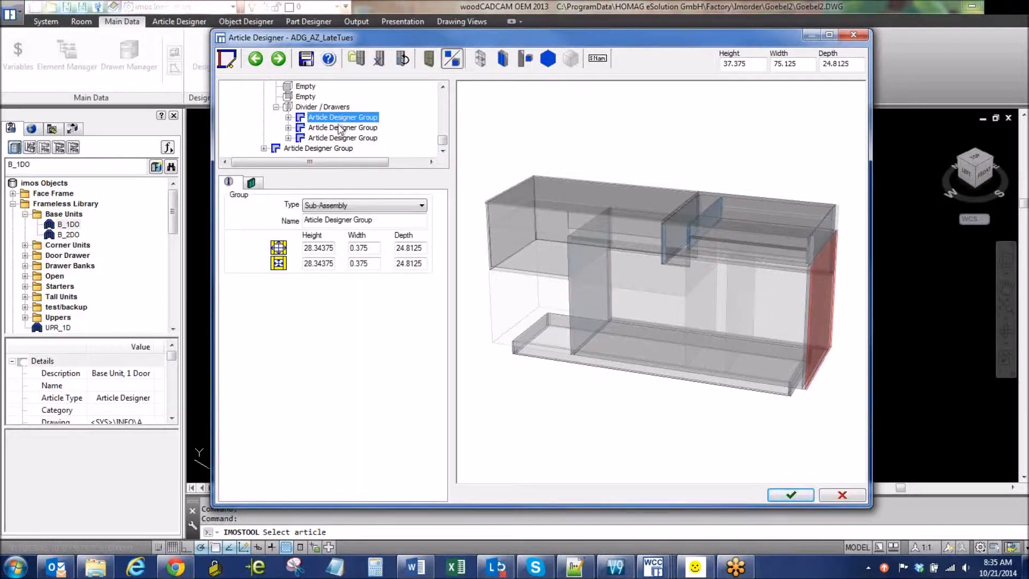
pyautogui.click(289, 117)
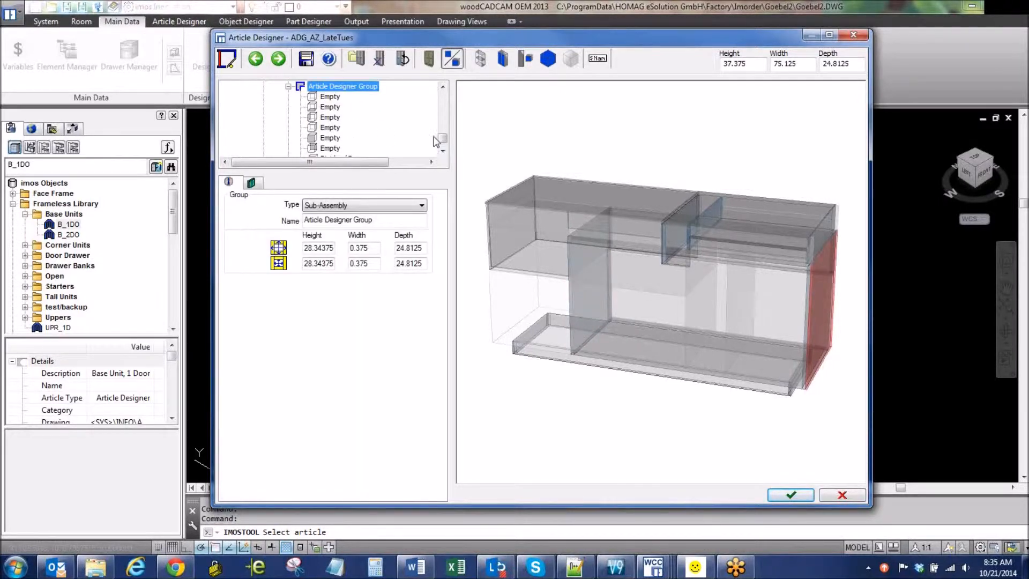
pyautogui.moveTo(443, 138); pyautogui.dragTo(443, 141)
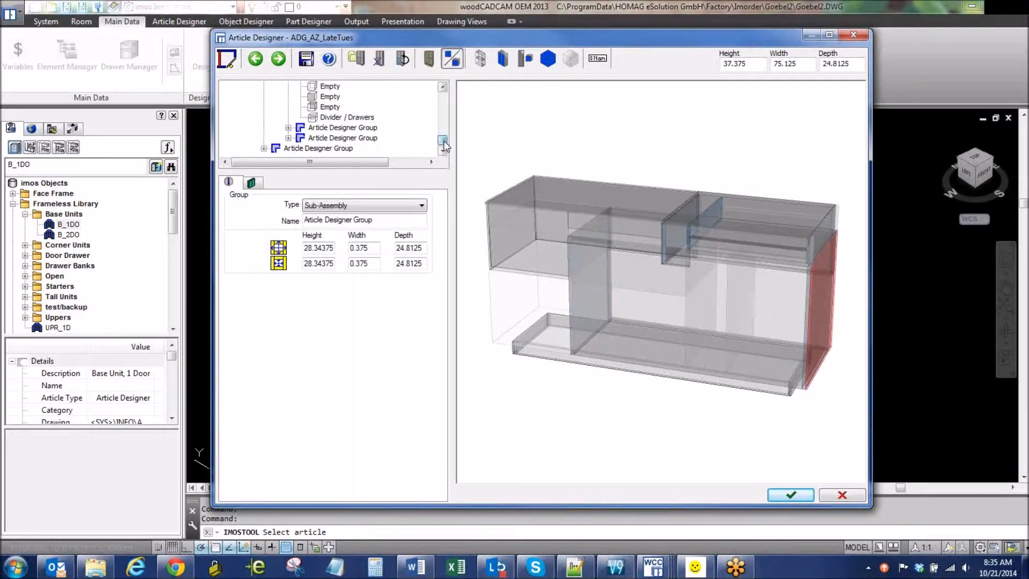
pyautogui.click(297, 127)
pyautogui.click(289, 127)
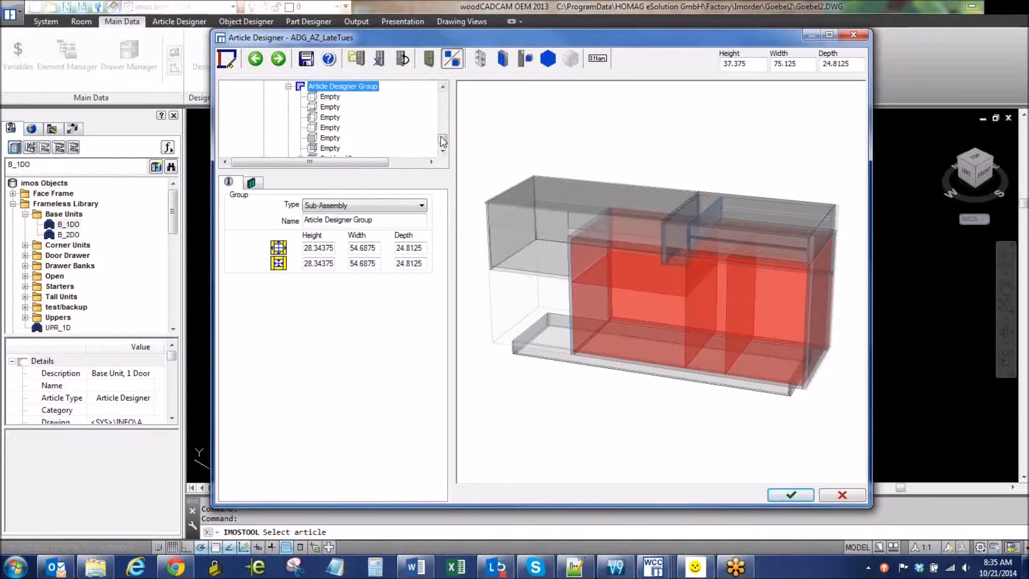
# Inspect the division settings of the wide middle zone in the lower section and expand the zones it creates.
pyautogui.scroll(-1, 443, 141)
pyautogui.click(358, 128)
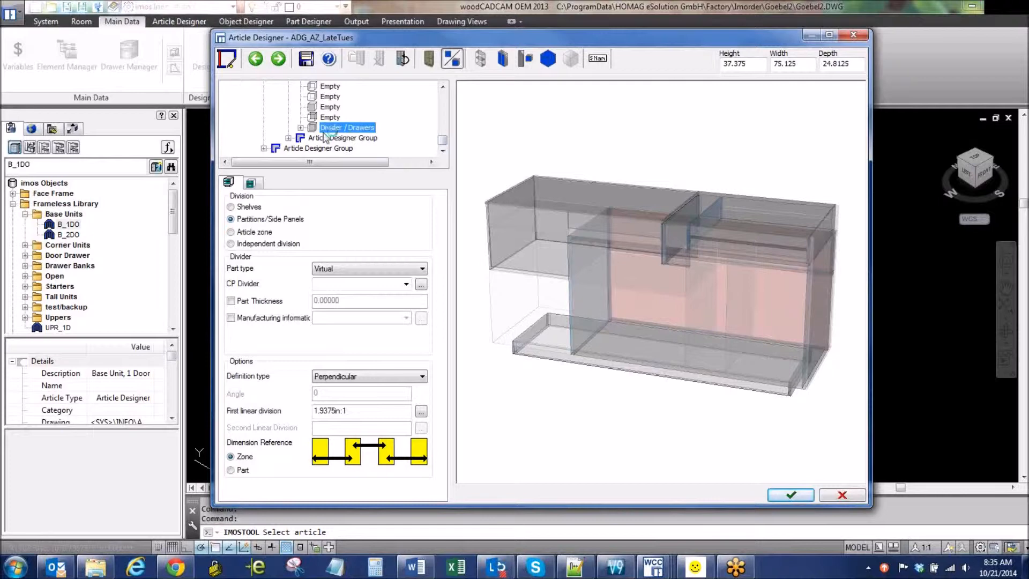
pyautogui.click(301, 128)
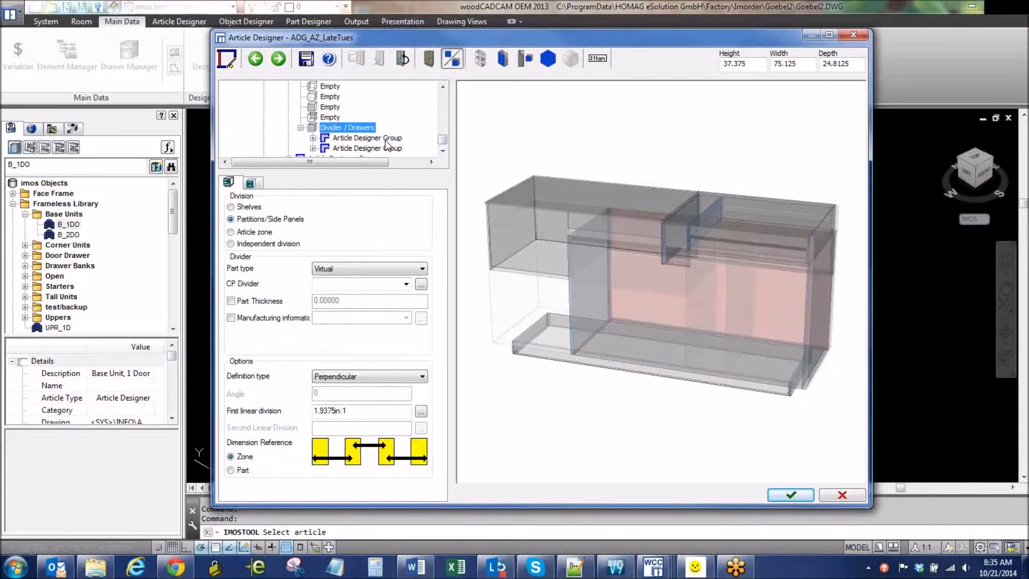
# Try 11.9375in as the first value in the middle zone's linear division, and restore it to 1.9375in.
pyautogui.click(320, 411)
pyautogui.moveTo(320, 412); pyautogui.dragTo(314, 415)
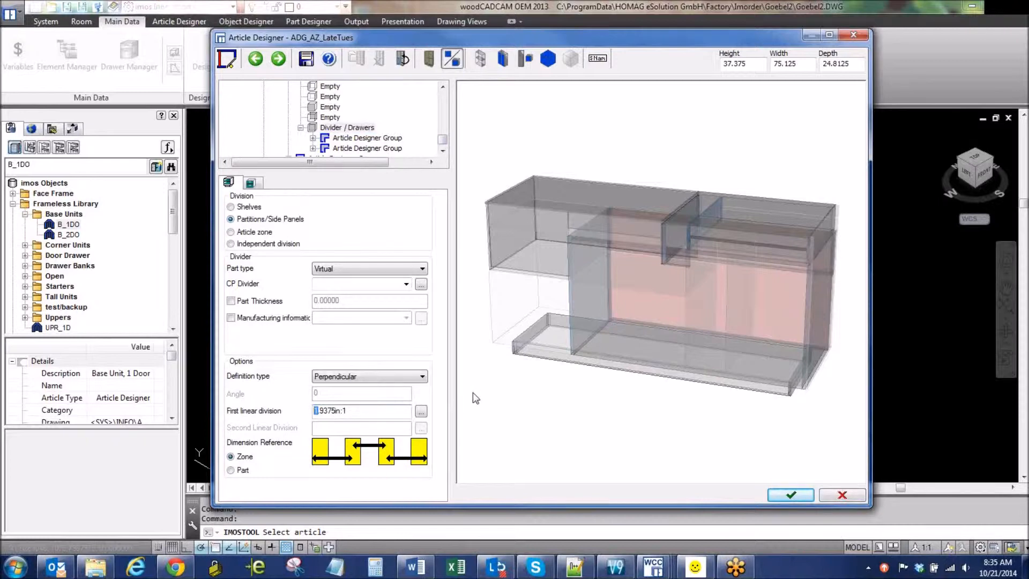
pyautogui.write('11.')
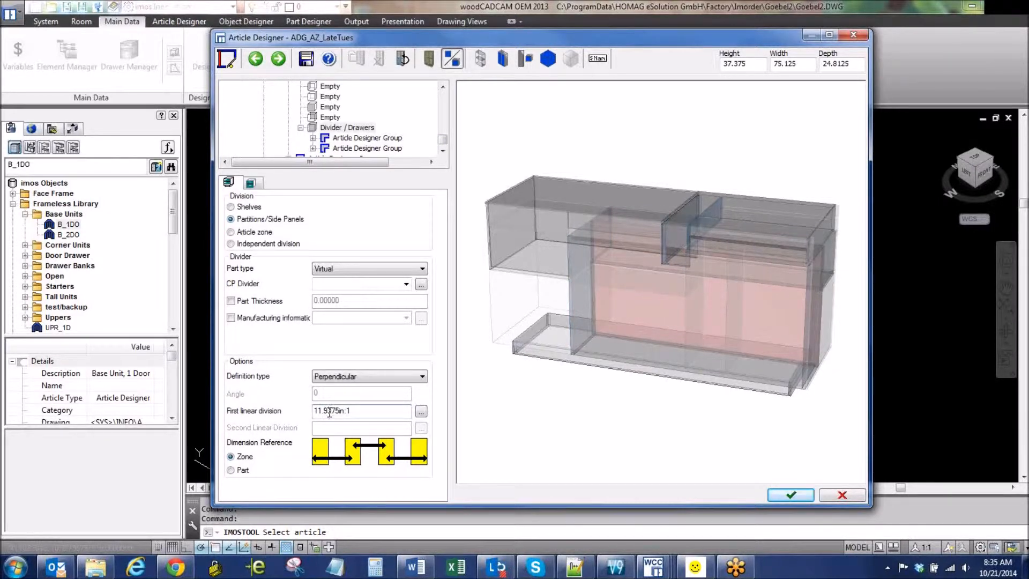
pyautogui.press('BackSpace')
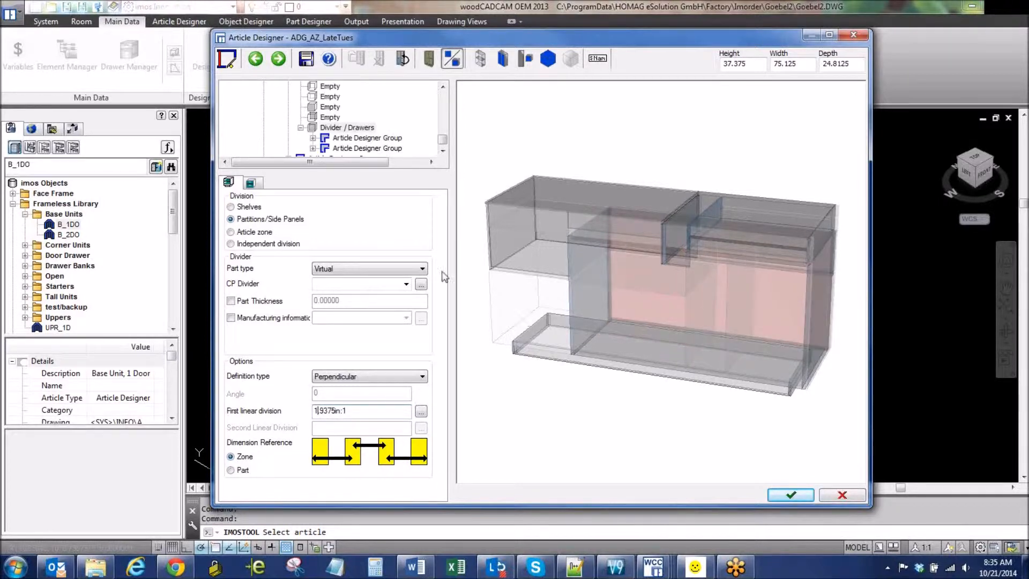
# Expand the first zone of that division and examine its top shelf, bottom shelf and side panels.
pyautogui.click(349, 139)
pyautogui.click(312, 138)
pyautogui.click(378, 98)
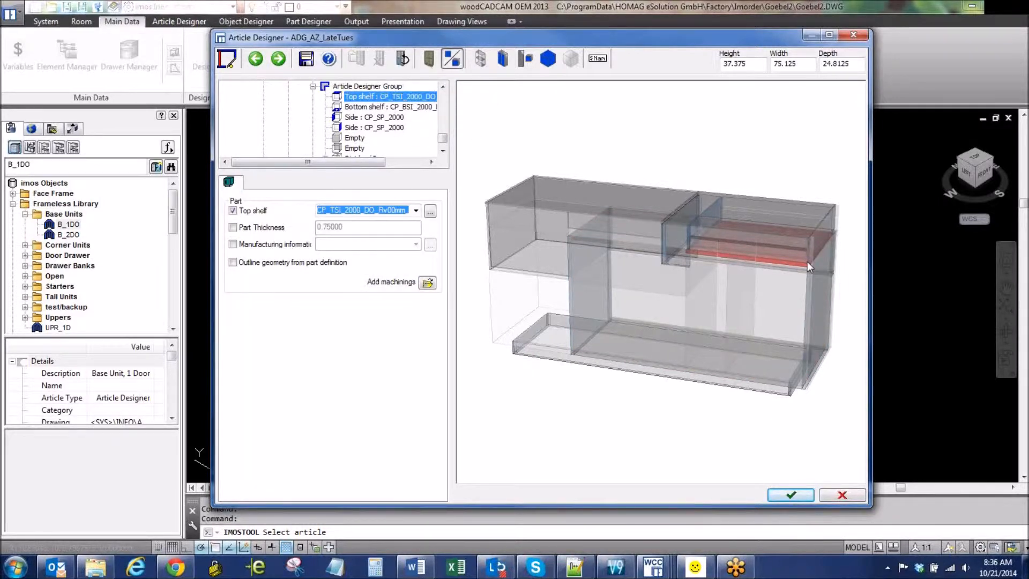
pyautogui.click(381, 106)
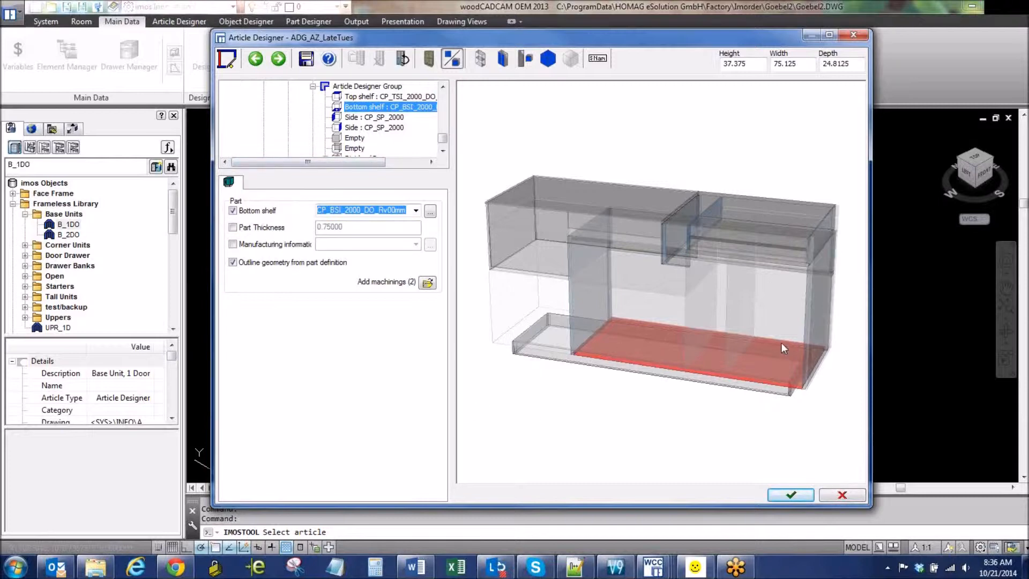
pyautogui.click(386, 127)
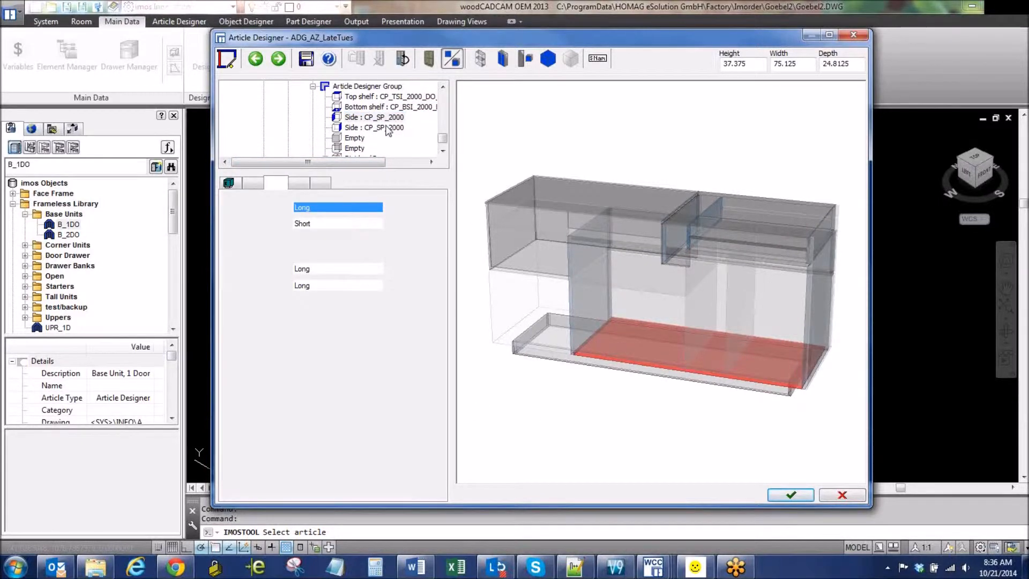
pyautogui.click(386, 127)
# Inspect the virtual partition that divides this shelved zone, its resulting zones and its first linear division value.
pyautogui.moveTo(444, 138); pyautogui.dragTo(443, 144)
pyautogui.click(356, 117)
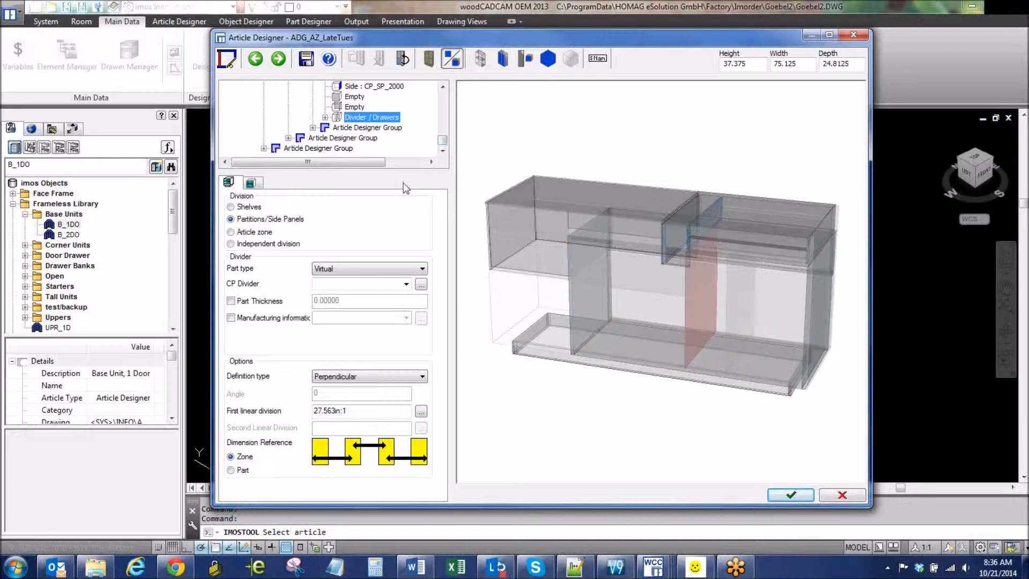
pyautogui.click(325, 117)
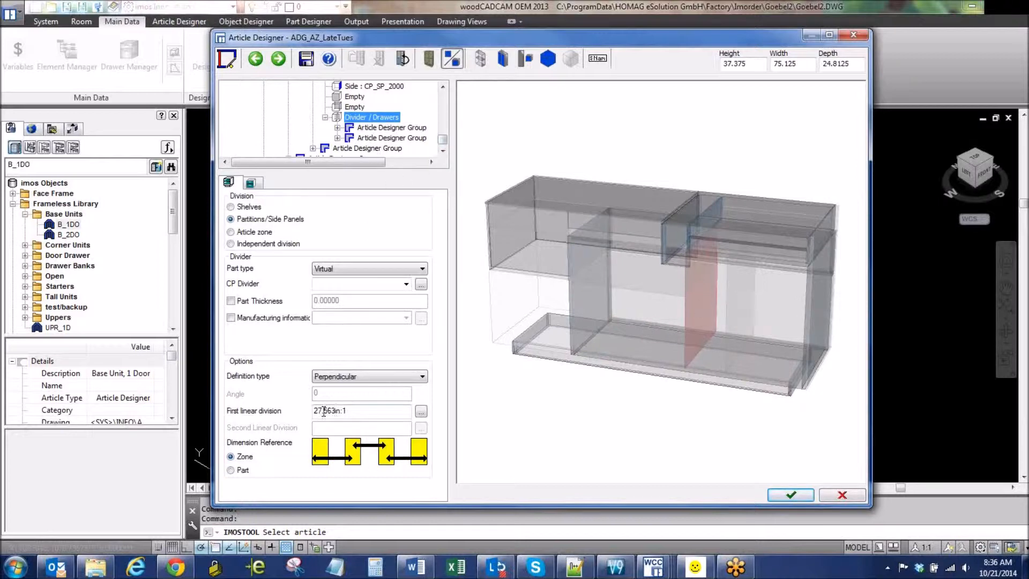
pyautogui.moveTo(323, 411); pyautogui.dragTo(312, 411)
# Expand the first zone created by that partition and examine the virtual partition that divides it further.
pyautogui.click(373, 129)
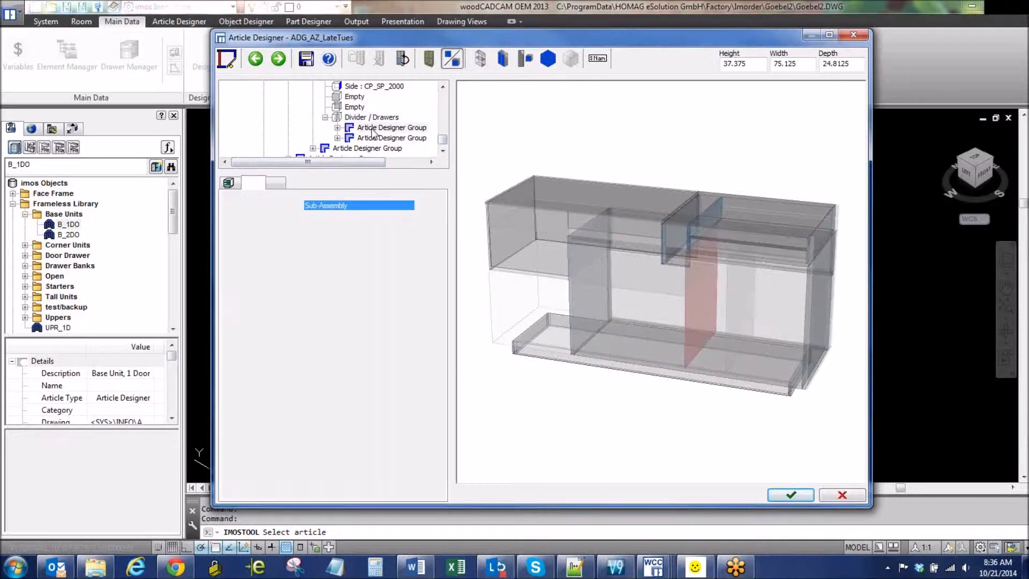
pyautogui.click(337, 128)
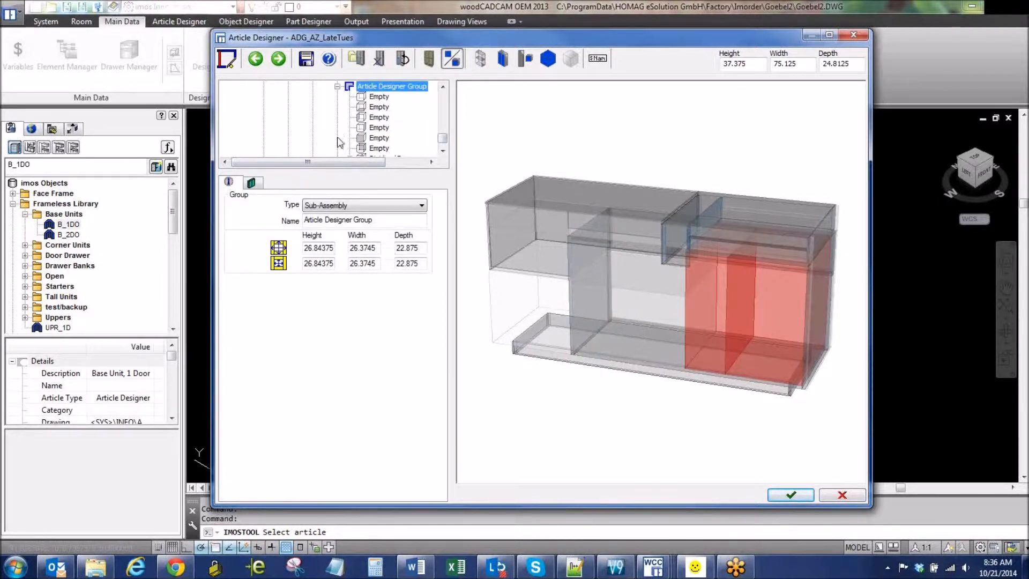
pyautogui.scroll(-1, 450, 142)
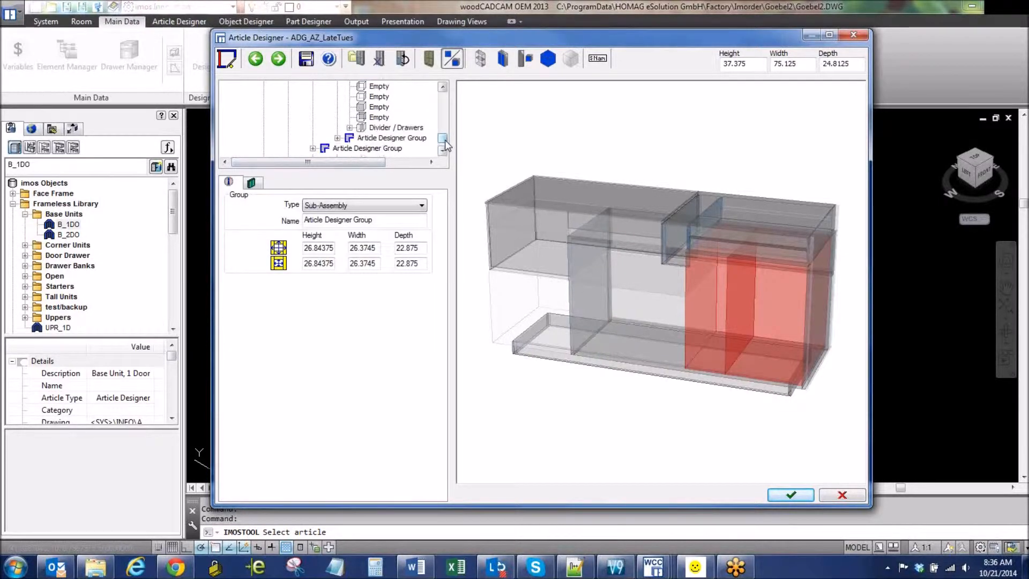
pyautogui.click(399, 128)
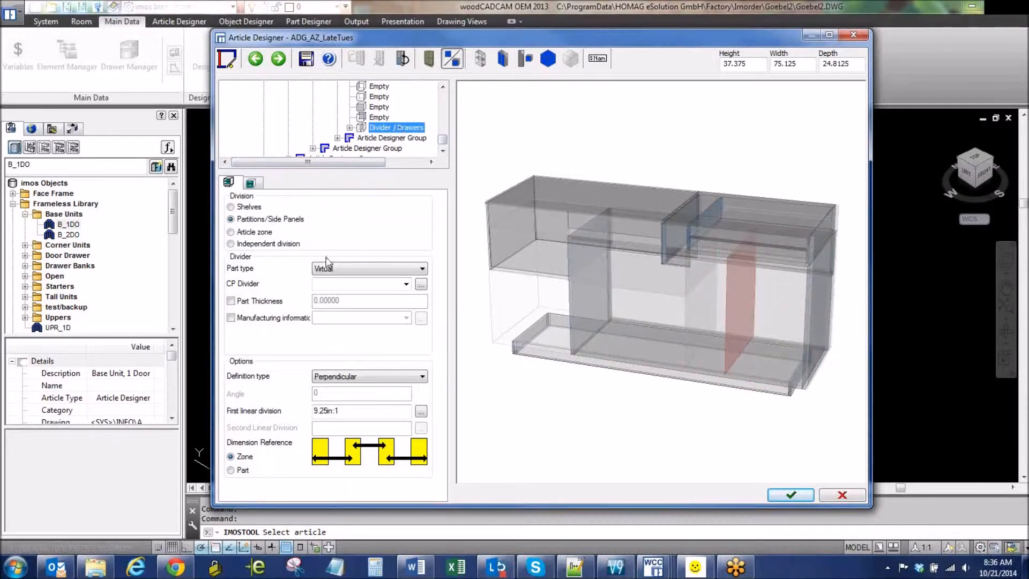
pyautogui.click(349, 128)
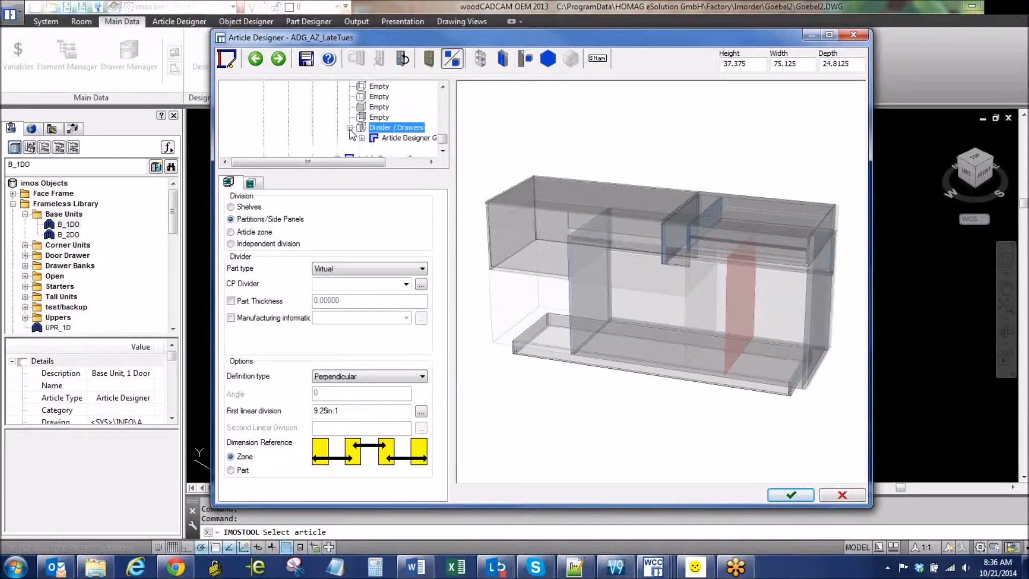
# Inspect the end zone beyond the last partition and the article zone assigned to it.
pyautogui.click(399, 141)
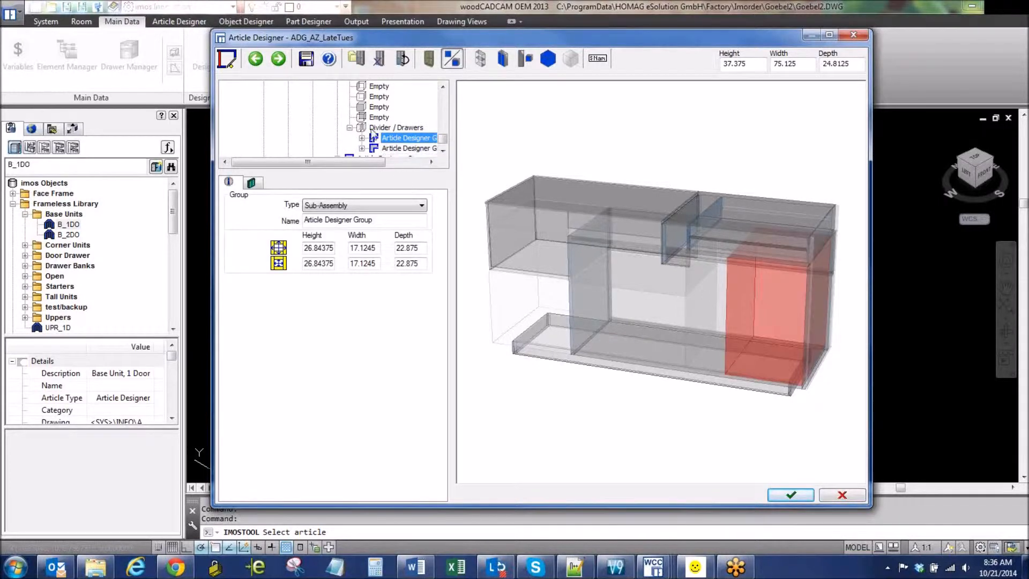
pyautogui.scroll(-2, 408, 112)
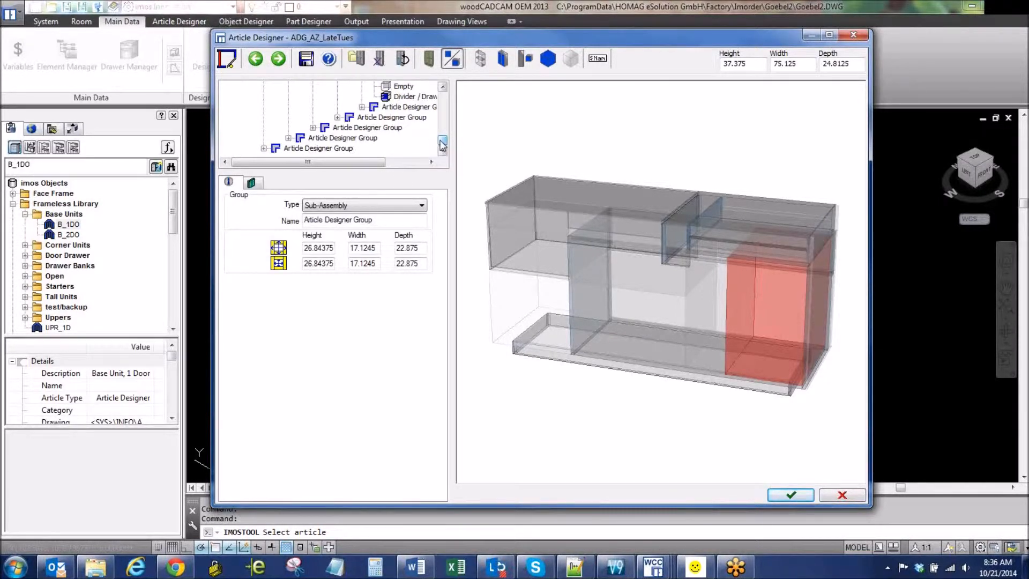
pyautogui.click(410, 98)
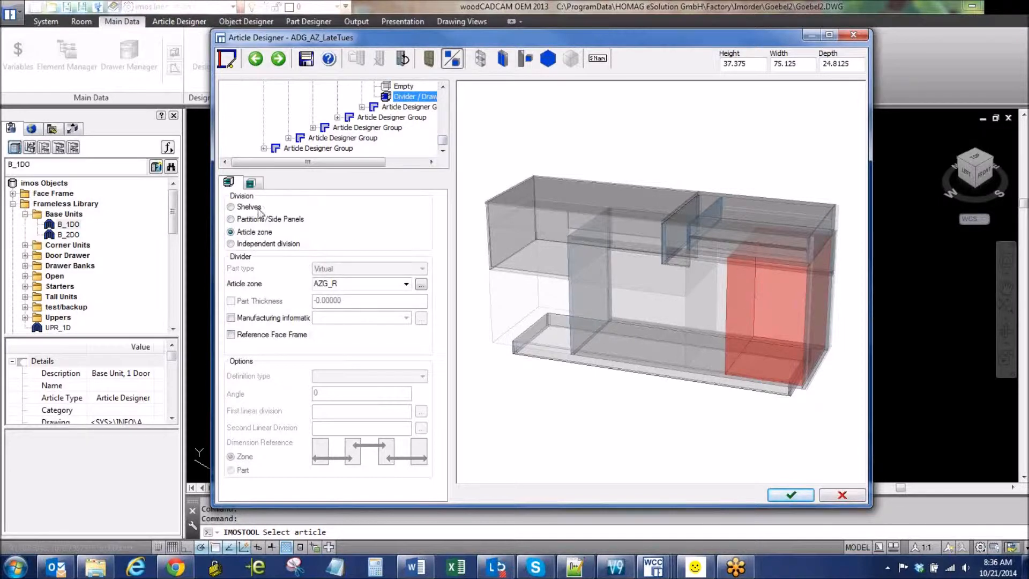
pyautogui.click(362, 288)
pyautogui.click(362, 287)
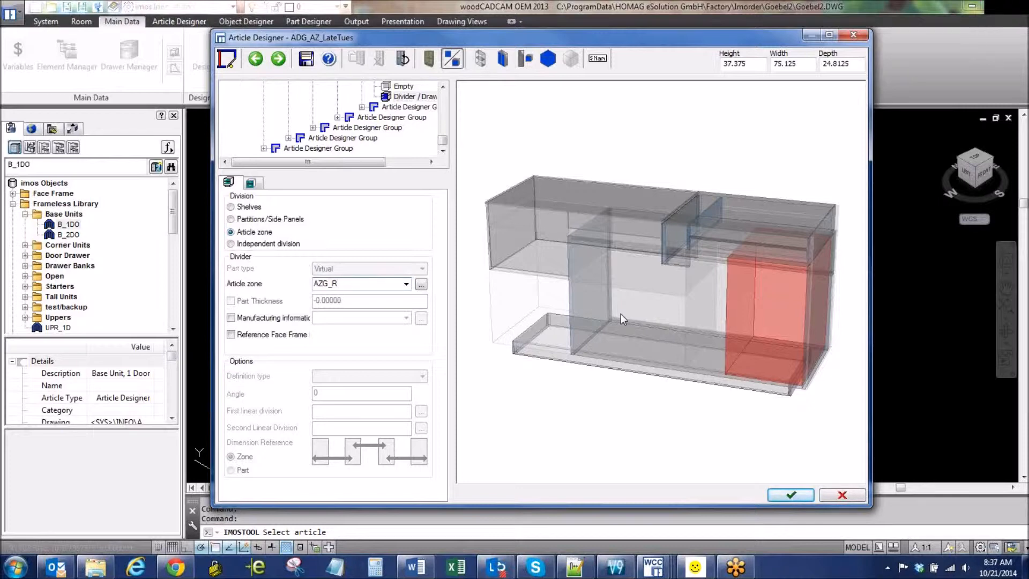
# Try the Partition part type for the divider beside the end zone, and set it back to Virtual.
pyautogui.scroll(3, 443, 138)
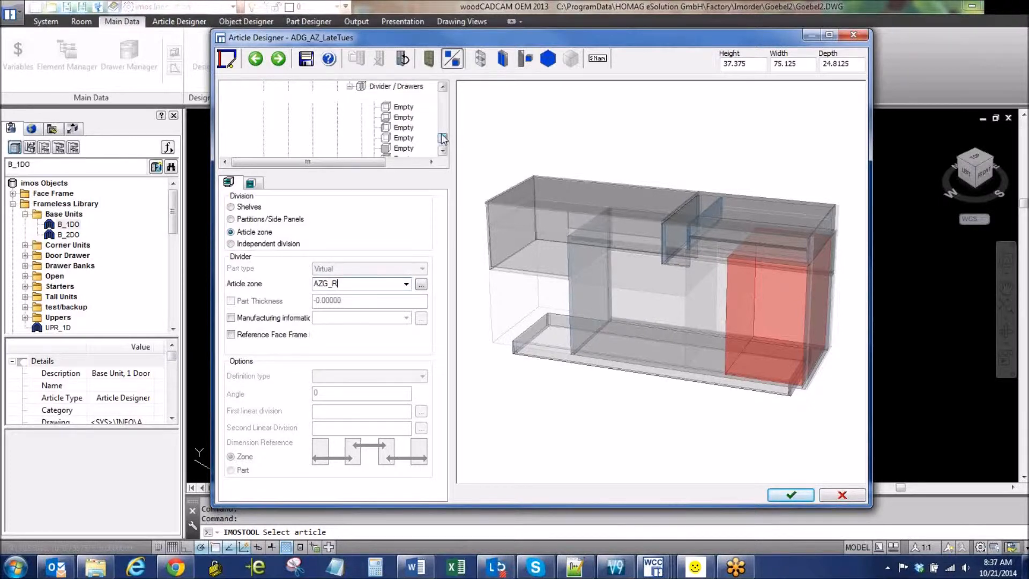
pyautogui.click(405, 128)
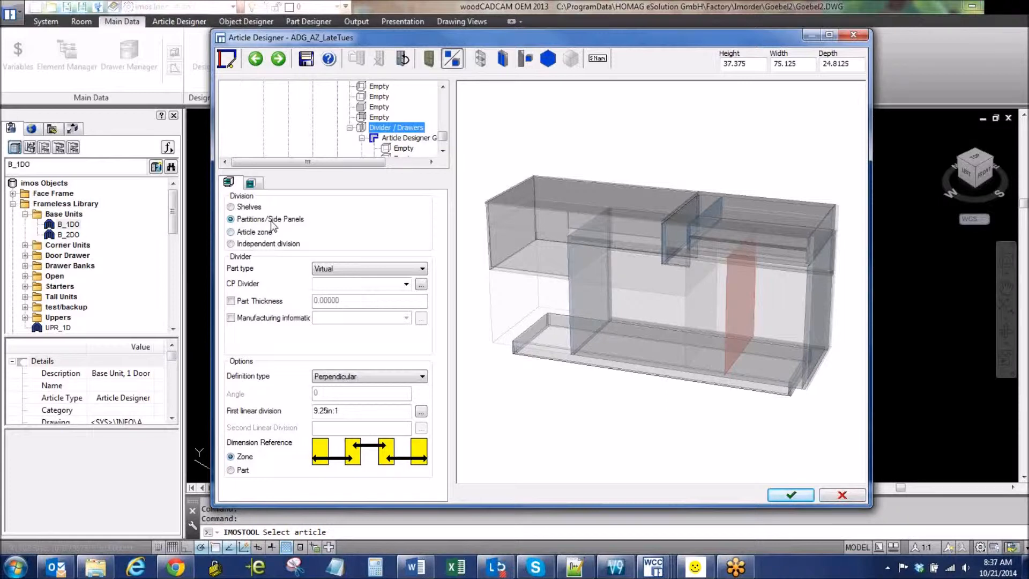
pyautogui.click(347, 267)
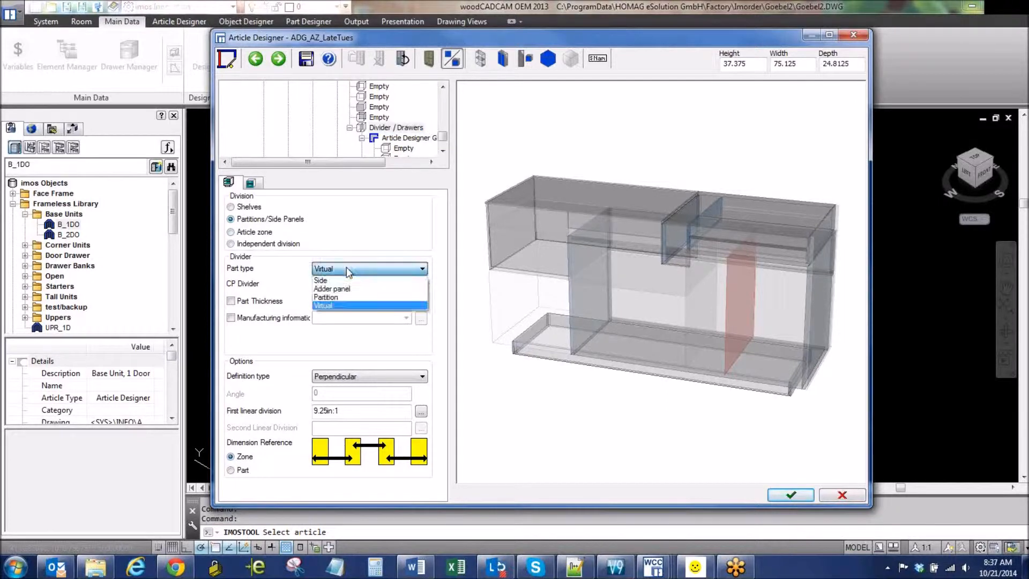
pyautogui.click(346, 298)
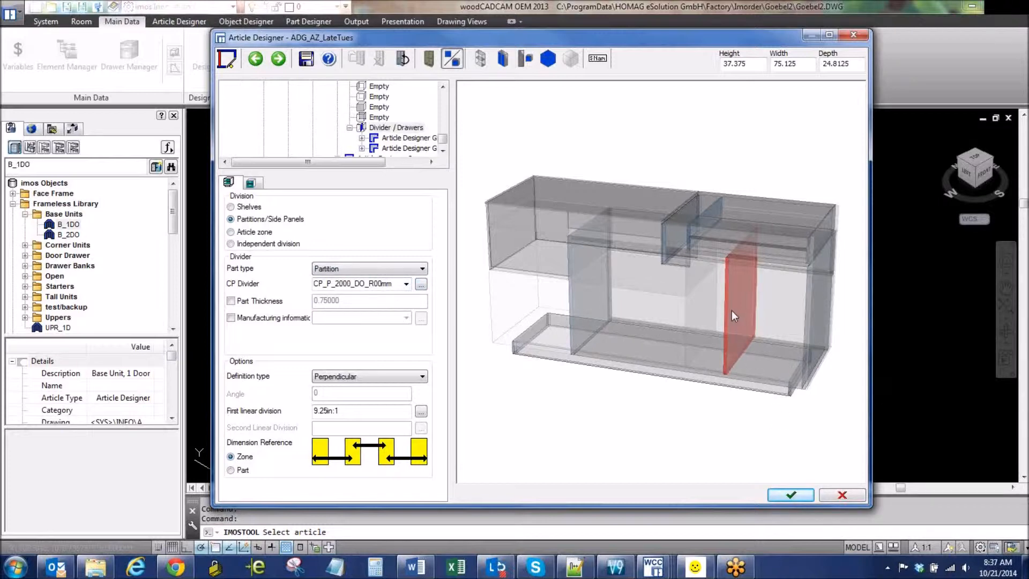
pyautogui.click(413, 268)
pyautogui.click(398, 306)
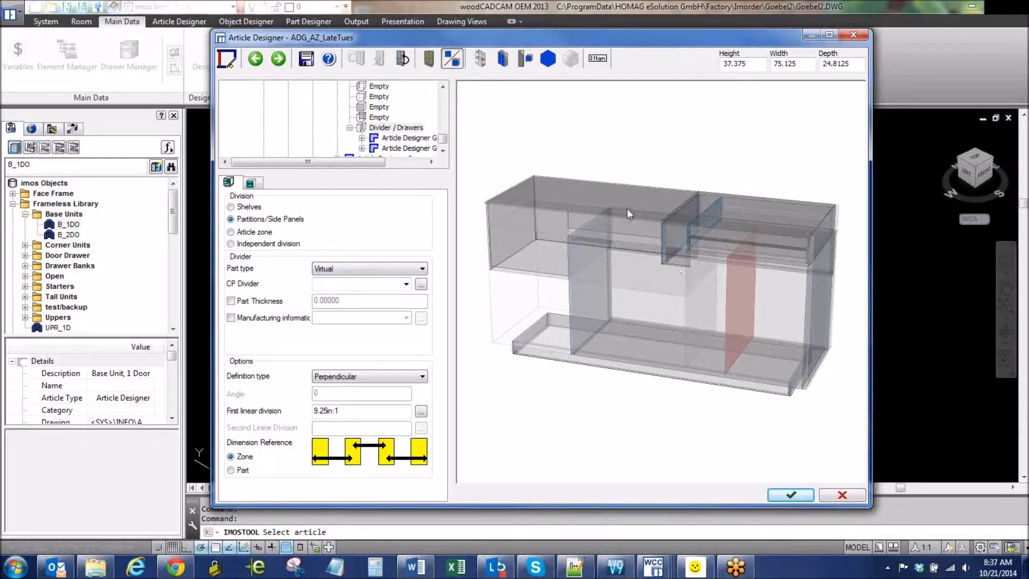
# Review the end zone's article zone assignment and compare the article with the cabinet drawn behind the dialog.
pyautogui.click(779, 320)
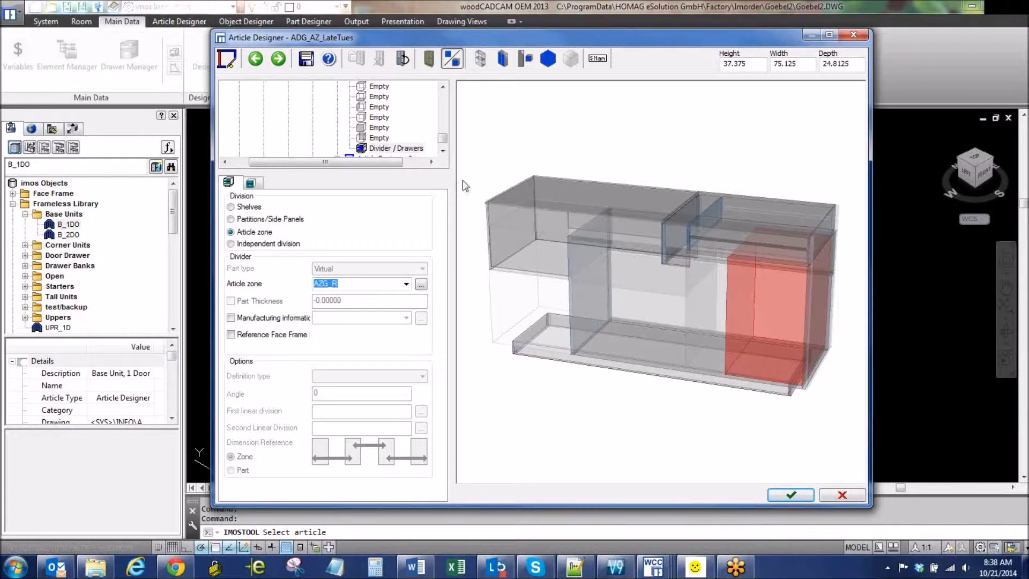
pyautogui.click(443, 152)
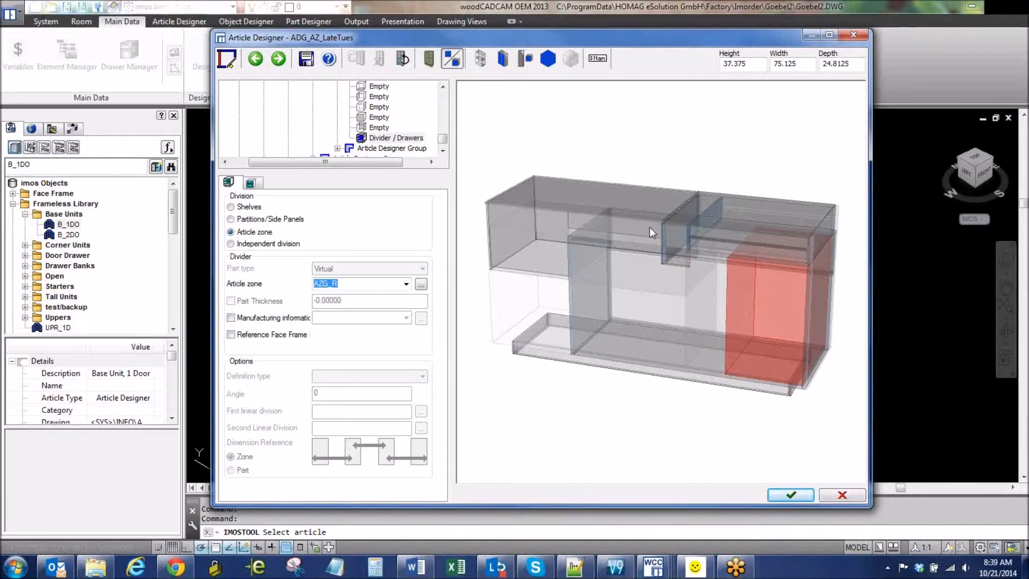
pyautogui.click(596, 60)
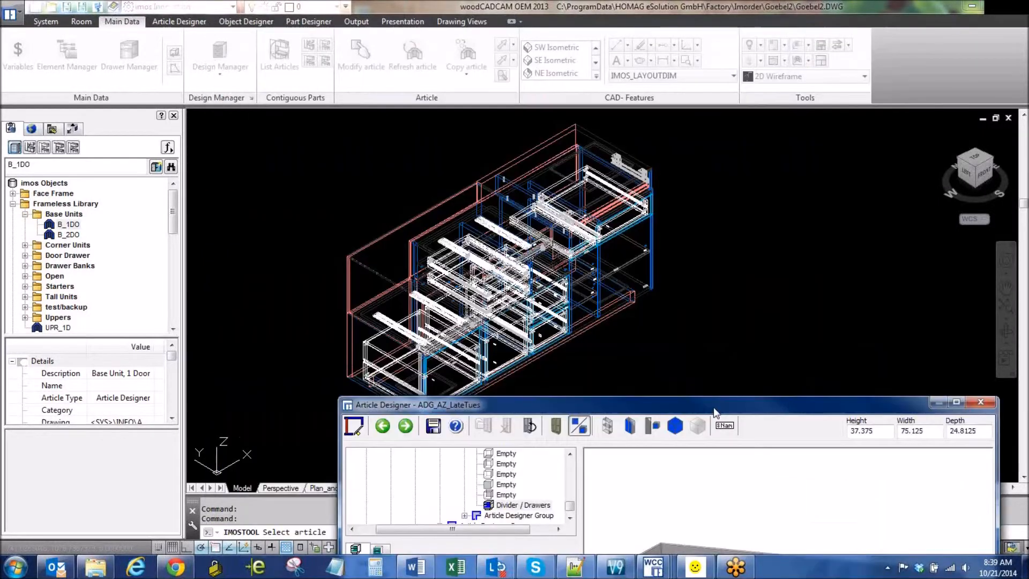
pyautogui.moveTo(710, 404); pyautogui.dragTo(648, 52)
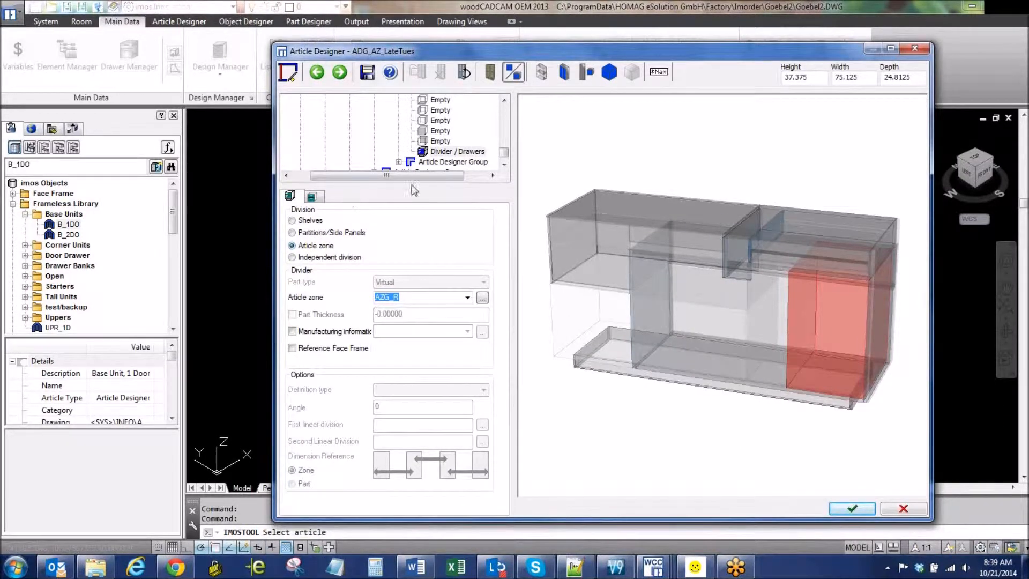
# Check the article zones assigned to the open lower end compartment and the upper part of the middle section.
pyautogui.click(504, 164)
pyautogui.click(504, 164)
pyautogui.click(505, 164)
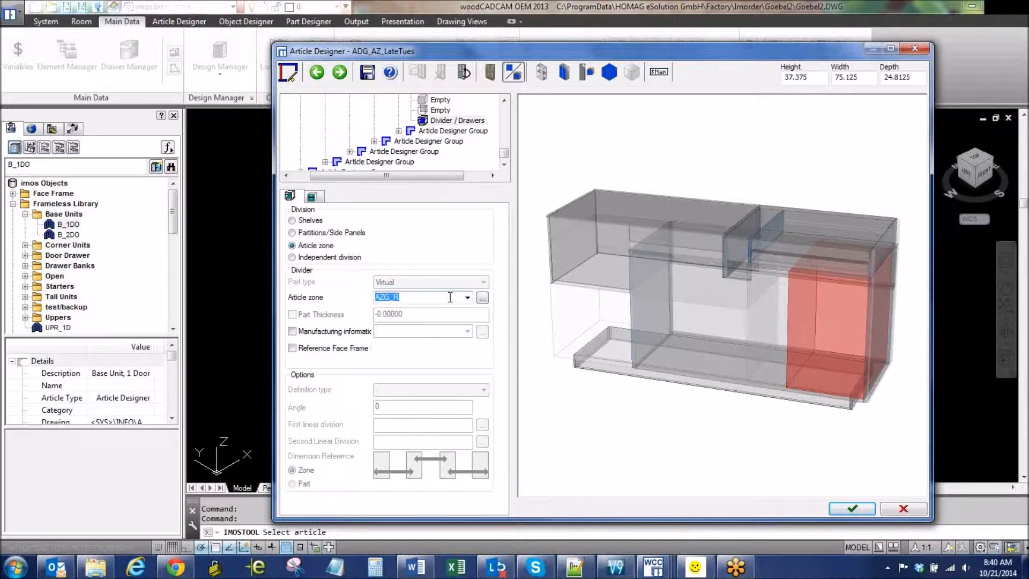
pyautogui.click(589, 288)
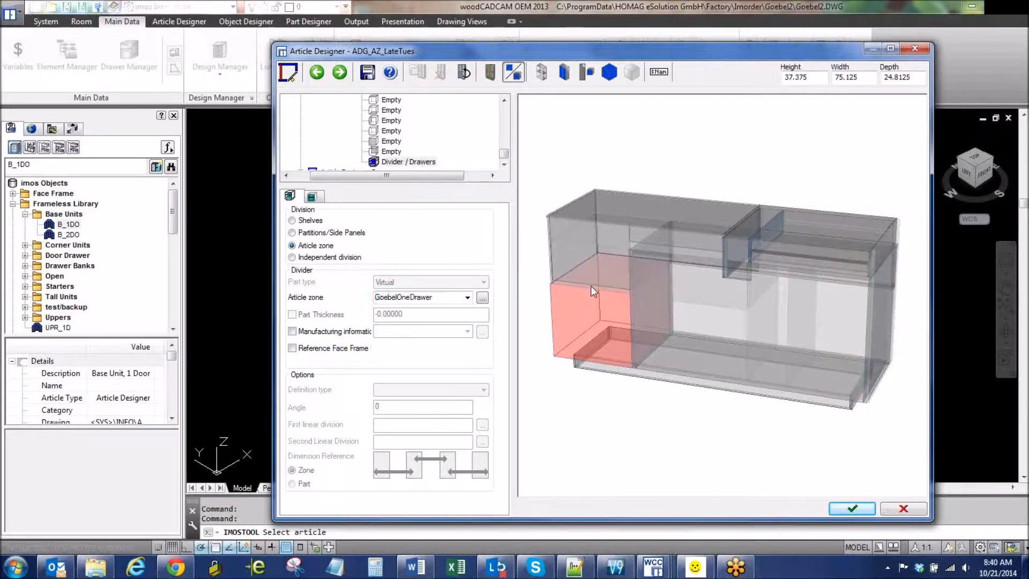
pyautogui.click(590, 285)
pyautogui.click(586, 308)
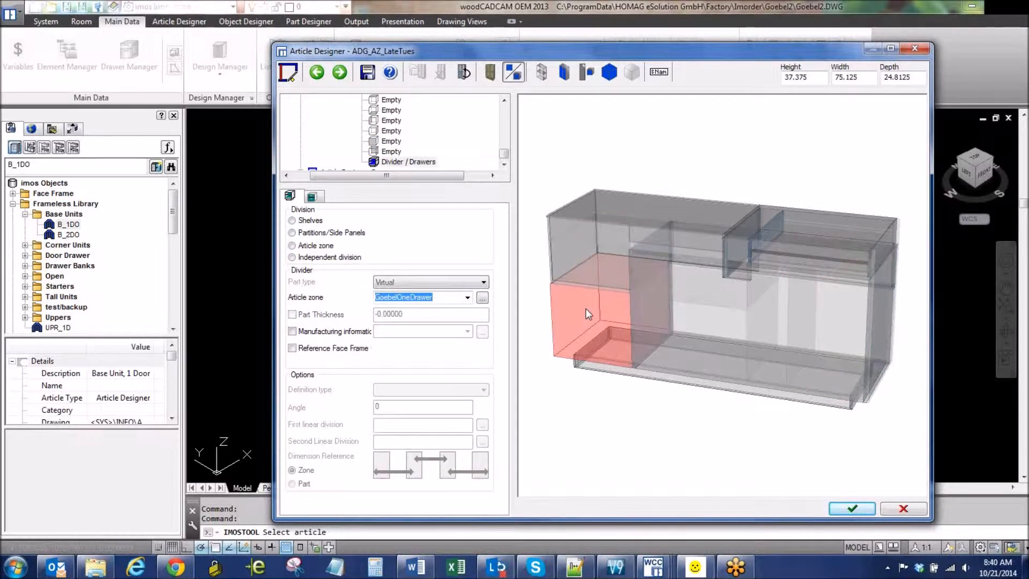
pyautogui.click(671, 271)
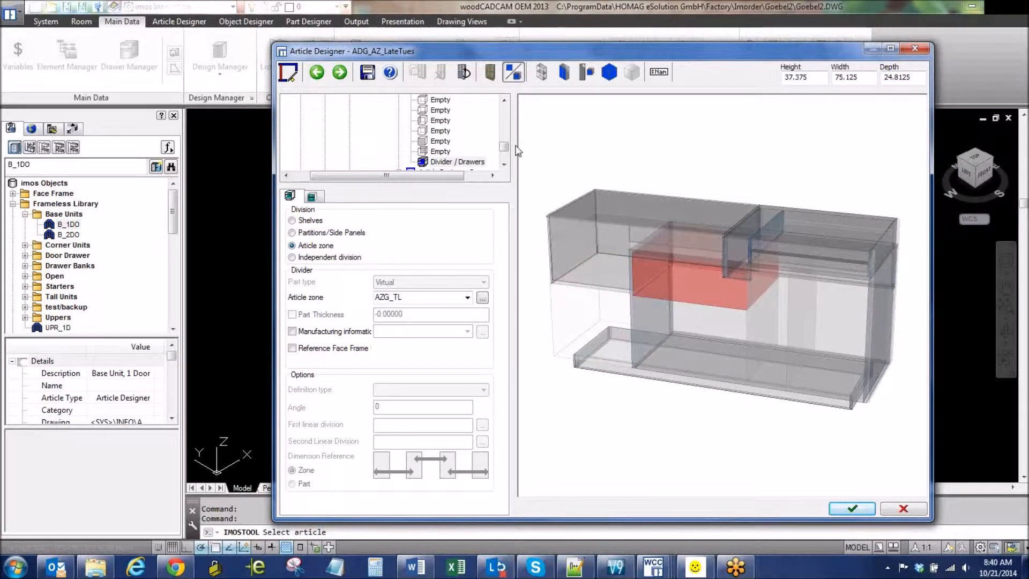
# Close the current article without saving and open the GoebelOneDrawer article at the end of the cabinet run for modification.
pyautogui.click(911, 510)
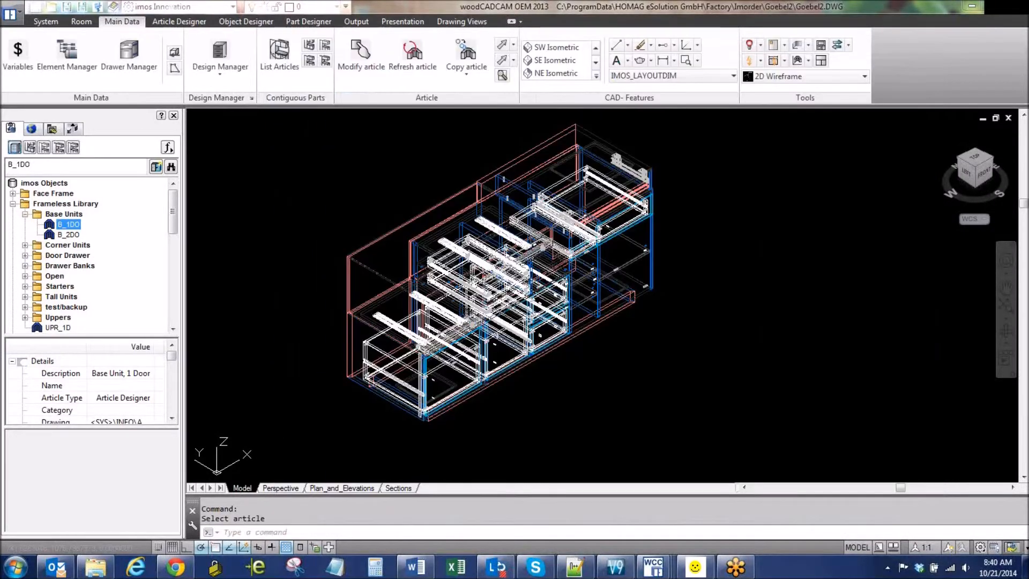
pyautogui.click(289, 324)
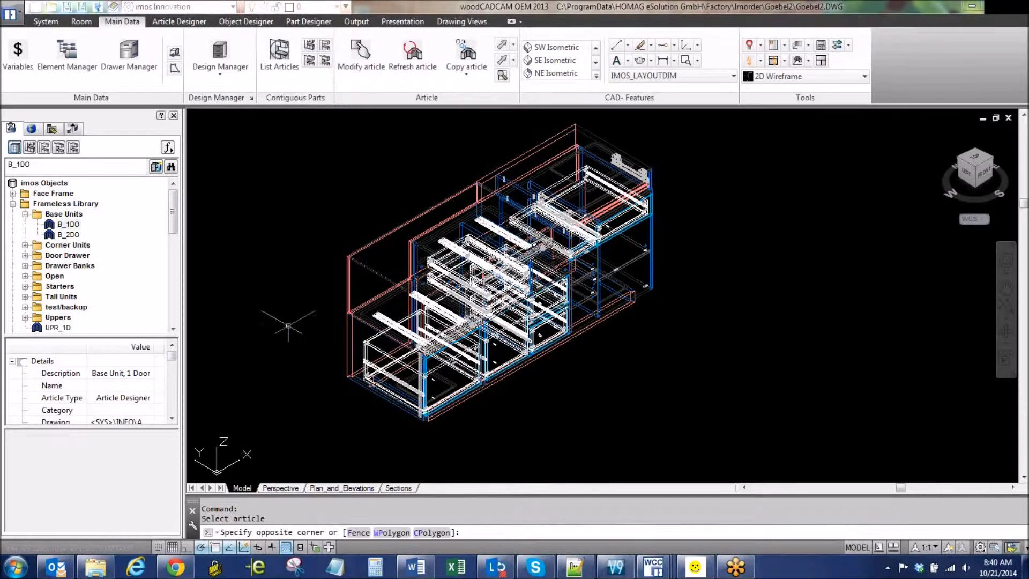
pyautogui.click(289, 324)
pyautogui.click(370, 60)
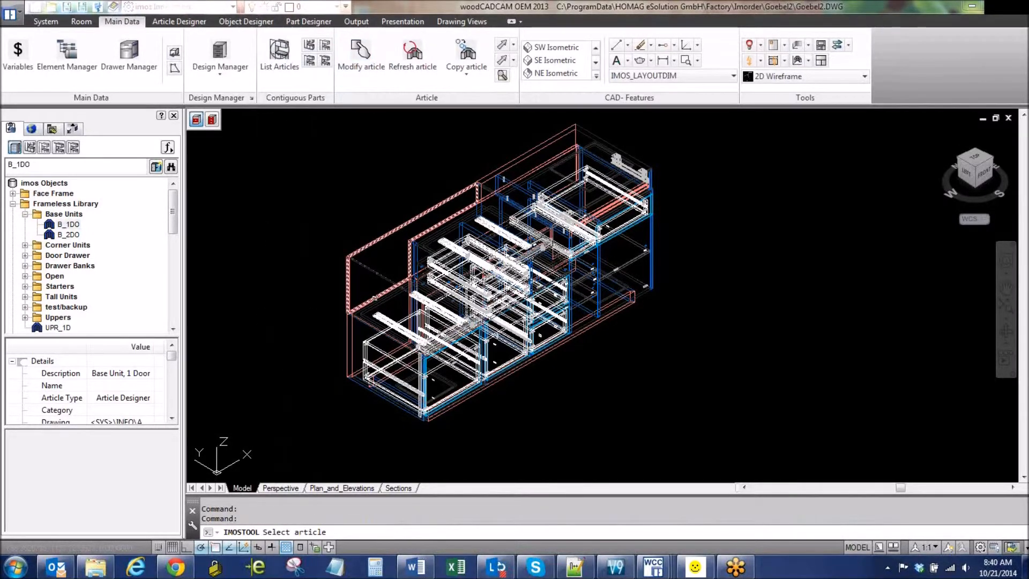
pyautogui.scroll(6, 394, 343)
pyautogui.scroll(-4, 429, 323)
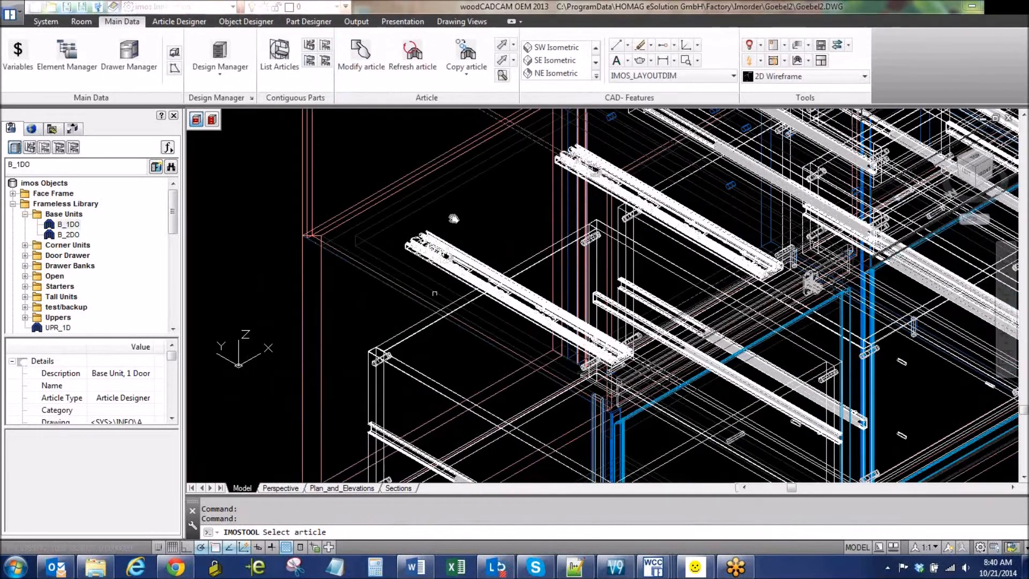
pyautogui.click(399, 260)
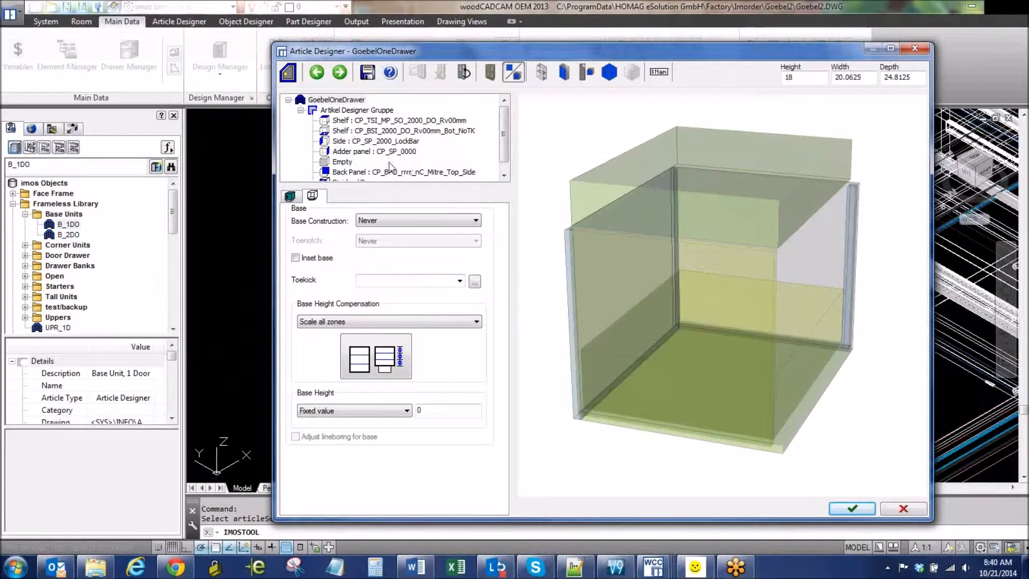
# Inspect the construction principle CP_TSI_MP_SO_2000_DO_Rv00mm assigned to the article's top shelf.
pyautogui.click(362, 121)
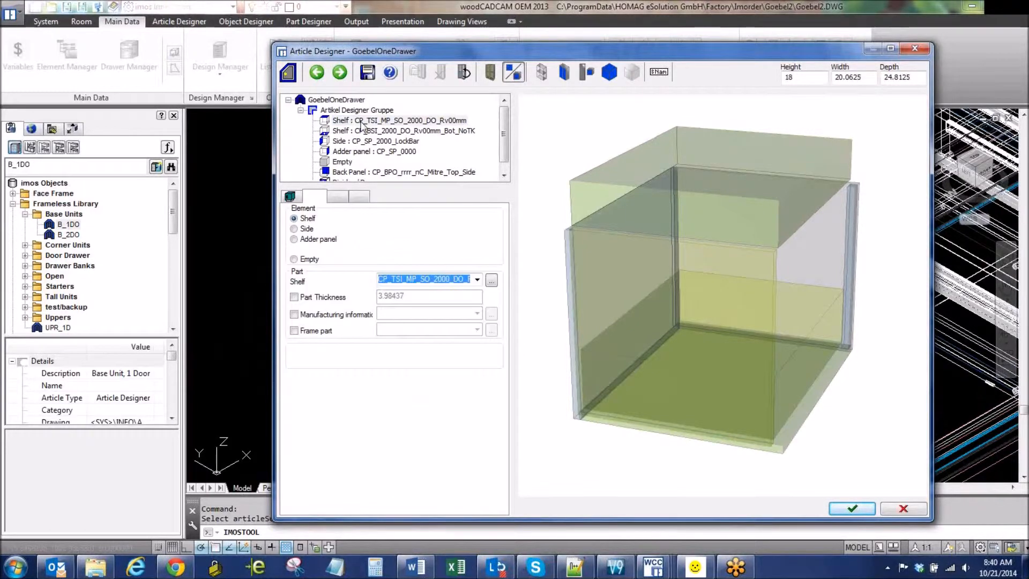
pyautogui.click(492, 282)
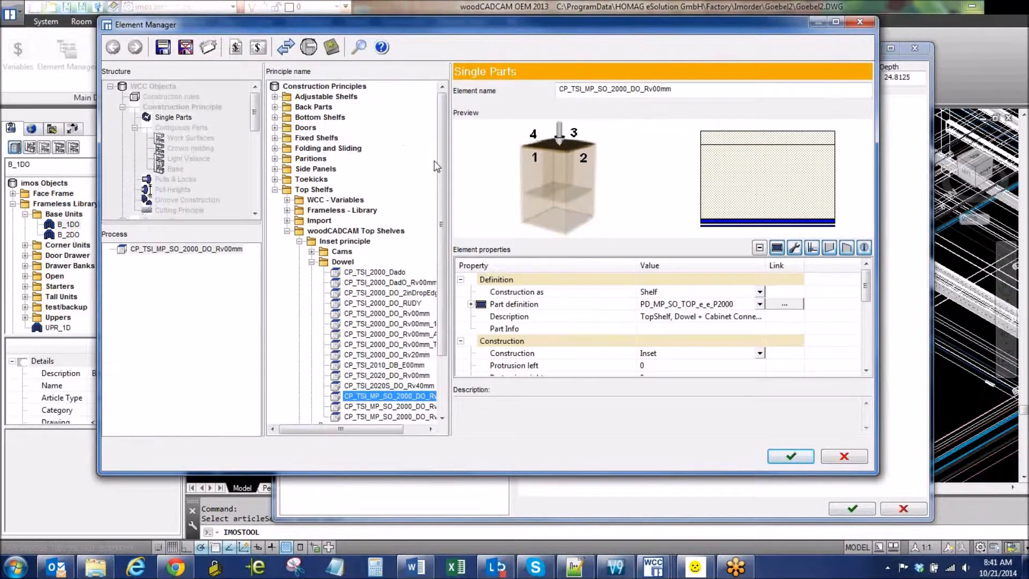
pyautogui.moveTo(866, 298); pyautogui.dragTo(866, 318)
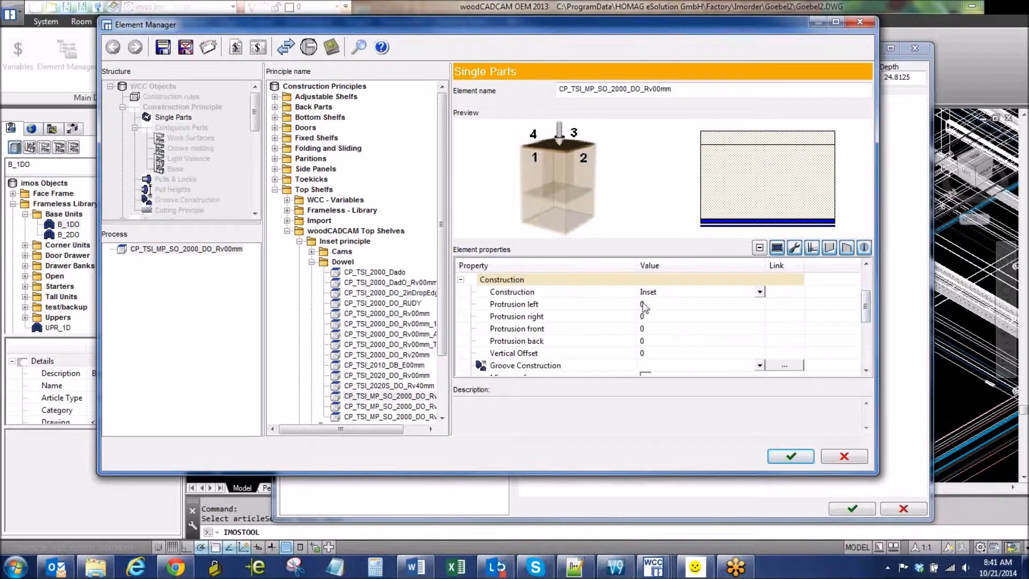
pyautogui.moveTo(868, 307); pyautogui.dragTo(883, 278)
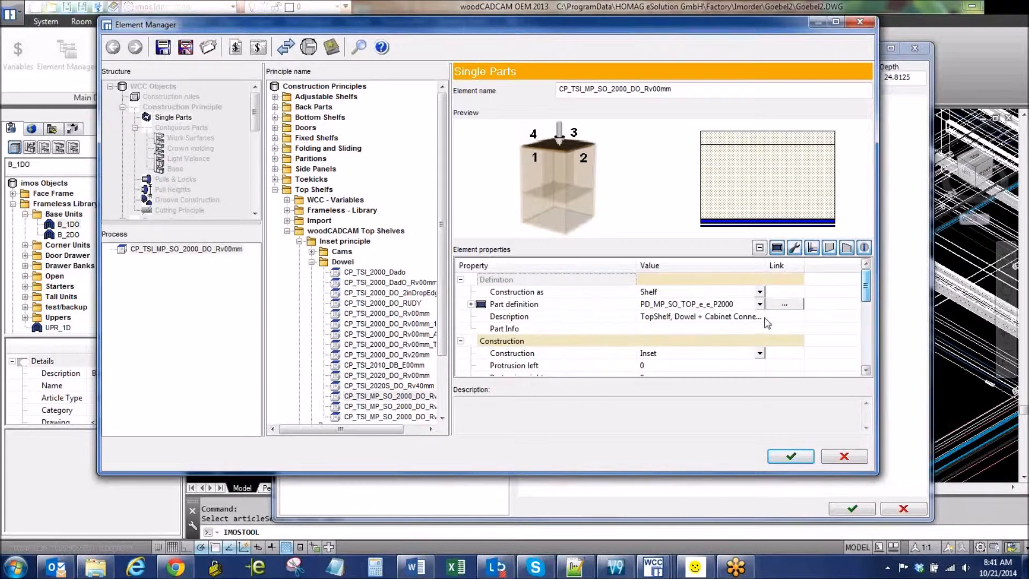
# Open the top shelf's part definition PD_MP_SO_TOP_e_e_P2000 and review the construction points and elements of its multiple part.
pyautogui.click(787, 306)
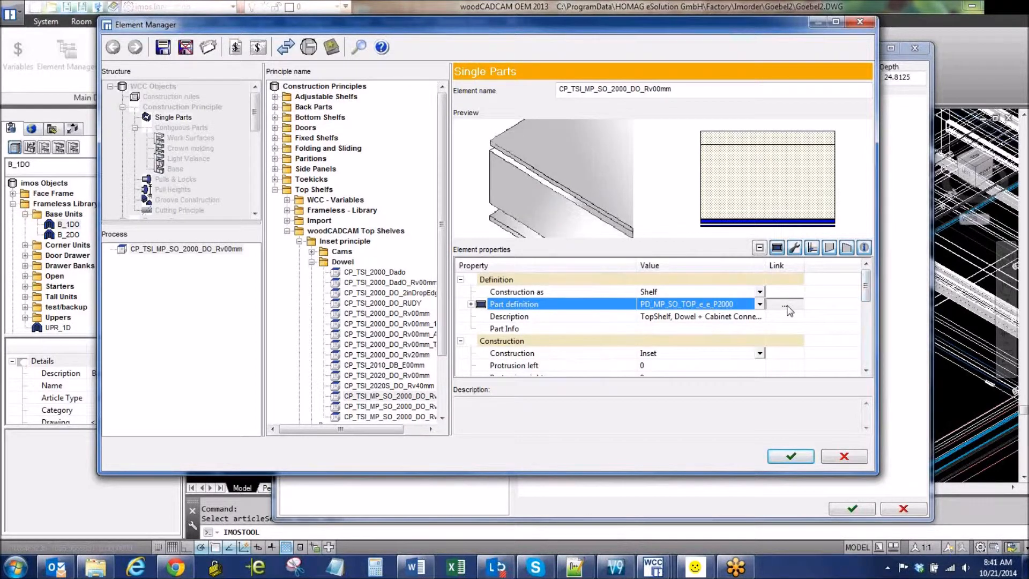
pyautogui.click(785, 306)
pyautogui.moveTo(866, 276)
pyautogui.mouseDown()
pyautogui.moveTo(869, 349)
pyautogui.moveTo(871, 275)
pyautogui.mouseUp()
pyautogui.click(786, 345)
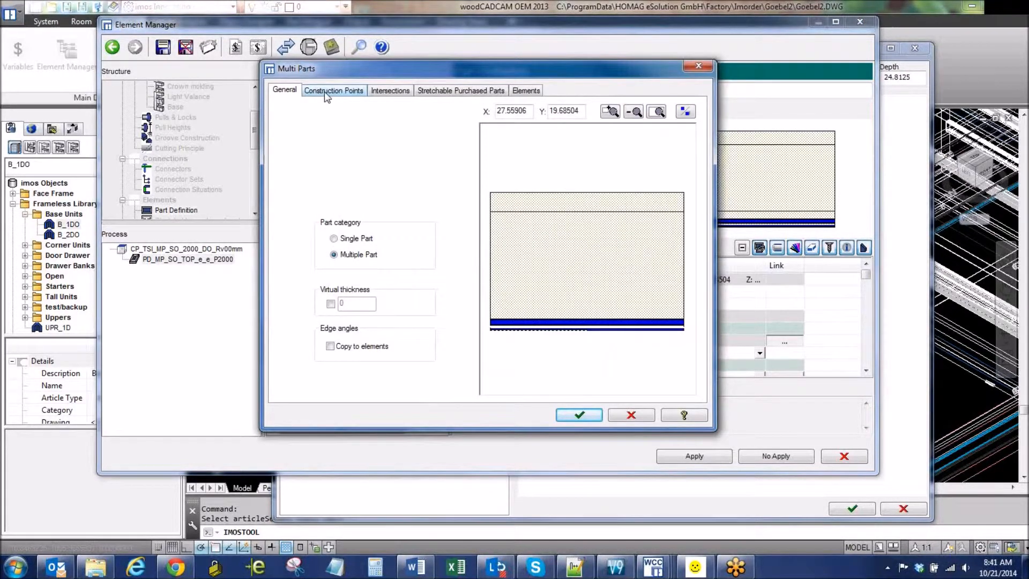
pyautogui.click(525, 94)
pyautogui.click(333, 91)
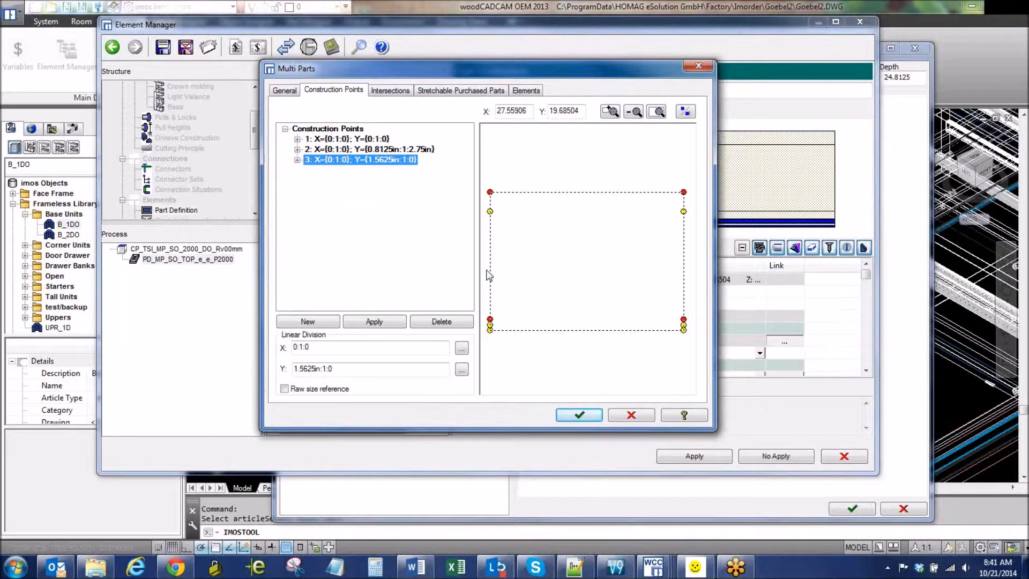
pyautogui.click(524, 91)
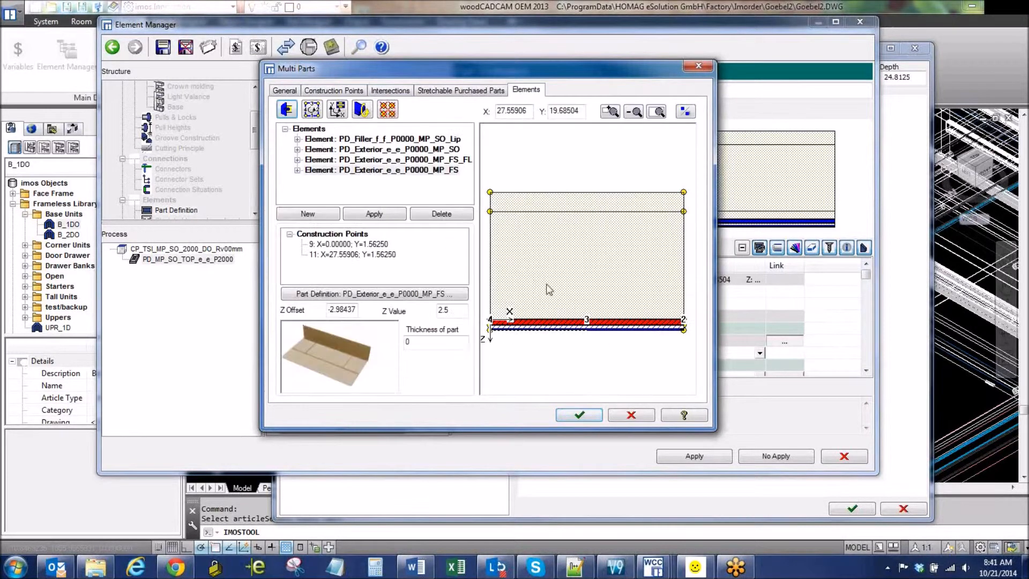
# Inspect the part definition behind the PD_Exterior_e_e_P0000_MP_FS element and close it without changes.
pyautogui.click(349, 294)
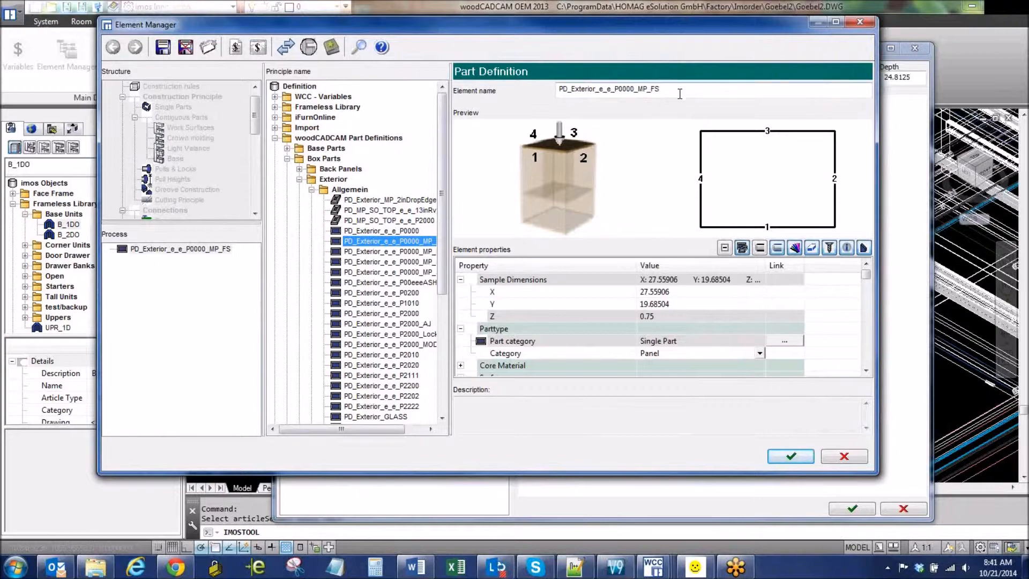
pyautogui.moveTo(627, 32); pyautogui.dragTo(612, 63)
pyautogui.moveTo(855, 331); pyautogui.dragTo(855, 410)
pyautogui.click(831, 506)
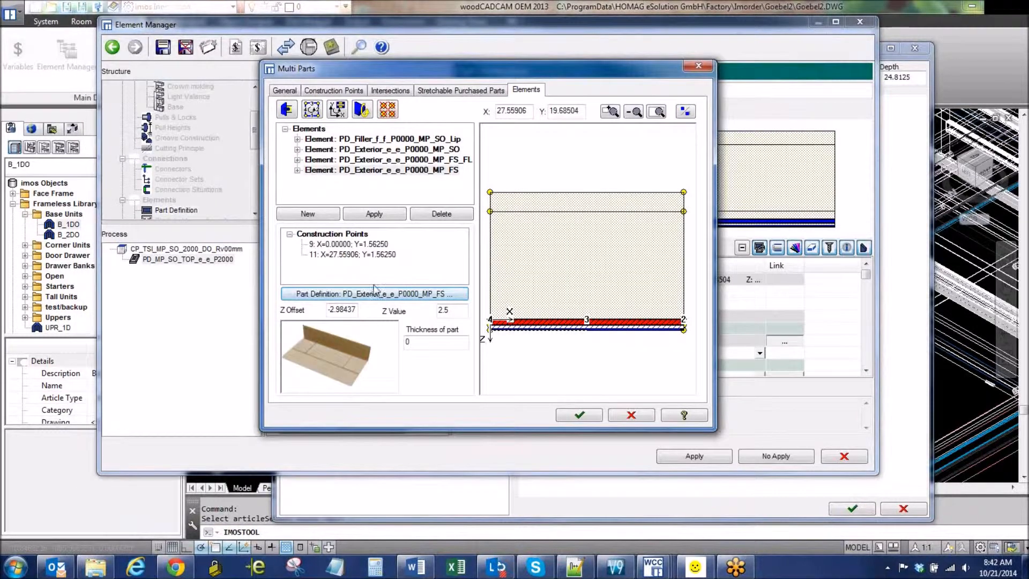
# Compare the construction points and Z offsets of the multi part's elements, including the PD_Filler_f_f_P0000_MP_SO_Lip filler.
pyautogui.click(351, 159)
pyautogui.click(352, 151)
pyautogui.click(375, 140)
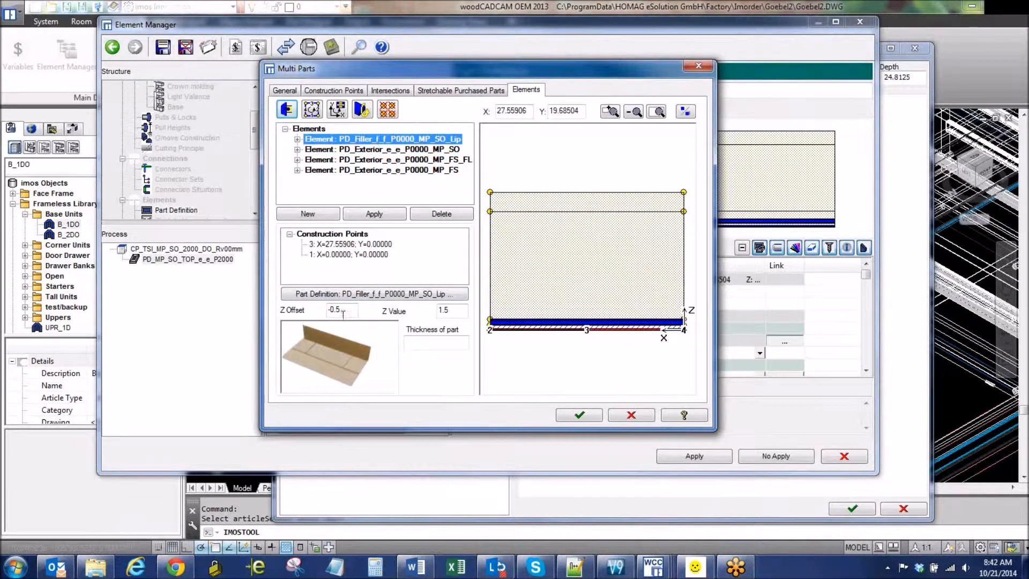
pyautogui.click(402, 170)
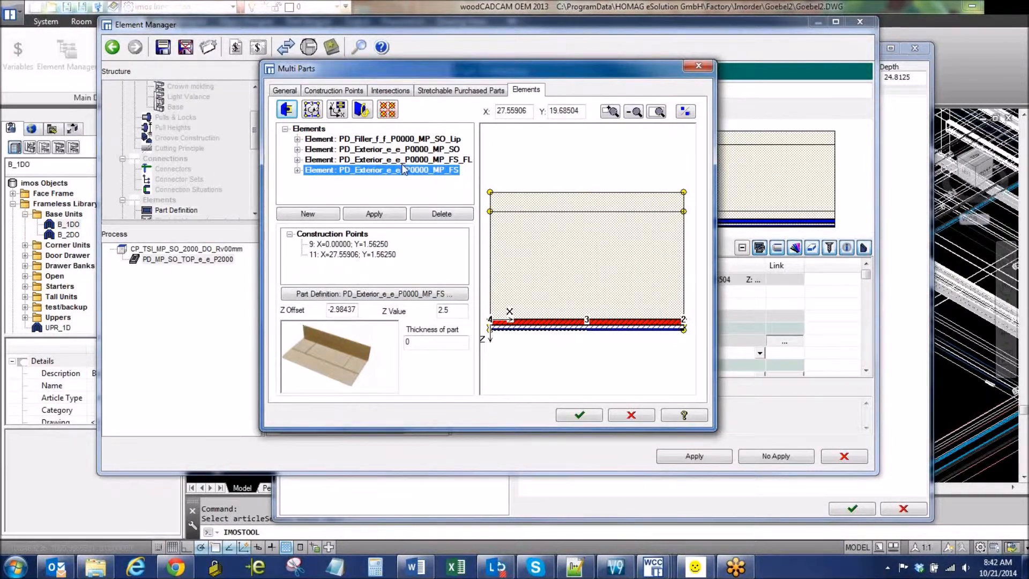
# Inspect the profile of the multi part's stretchable purchased part SPP3, and leave the part definition without applying changes.
pyautogui.click(466, 95)
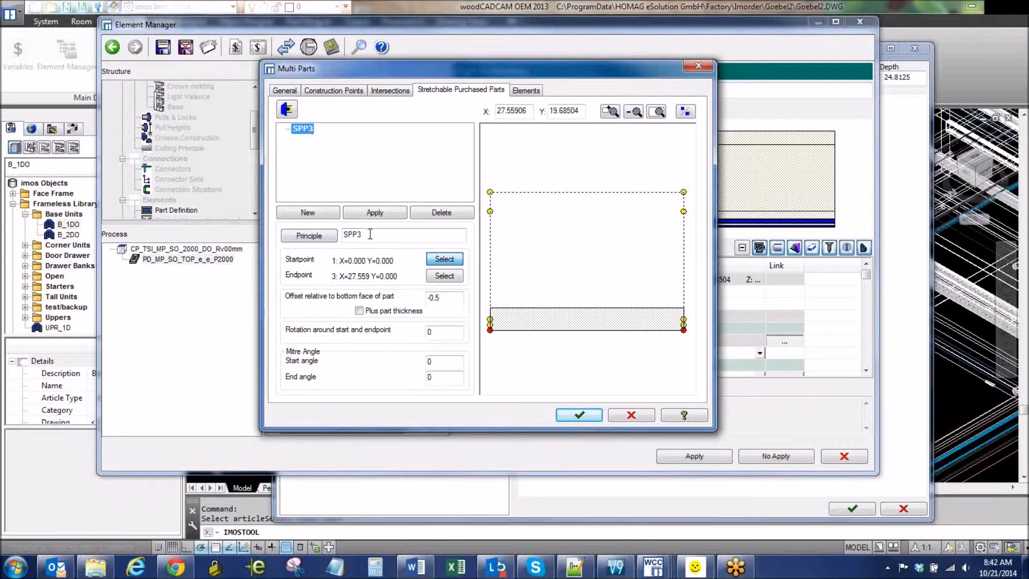
pyautogui.click(309, 235)
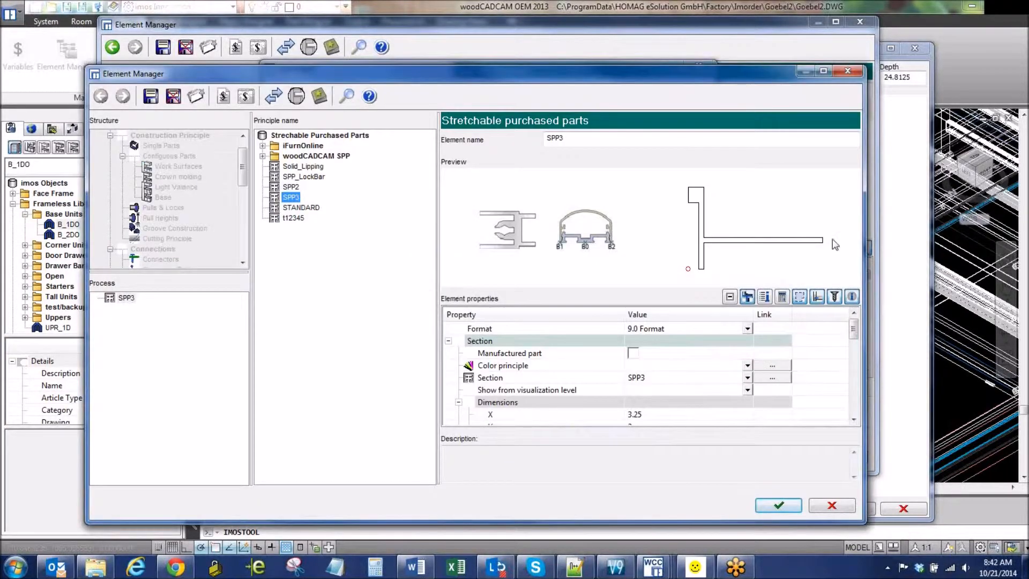
pyautogui.click(832, 506)
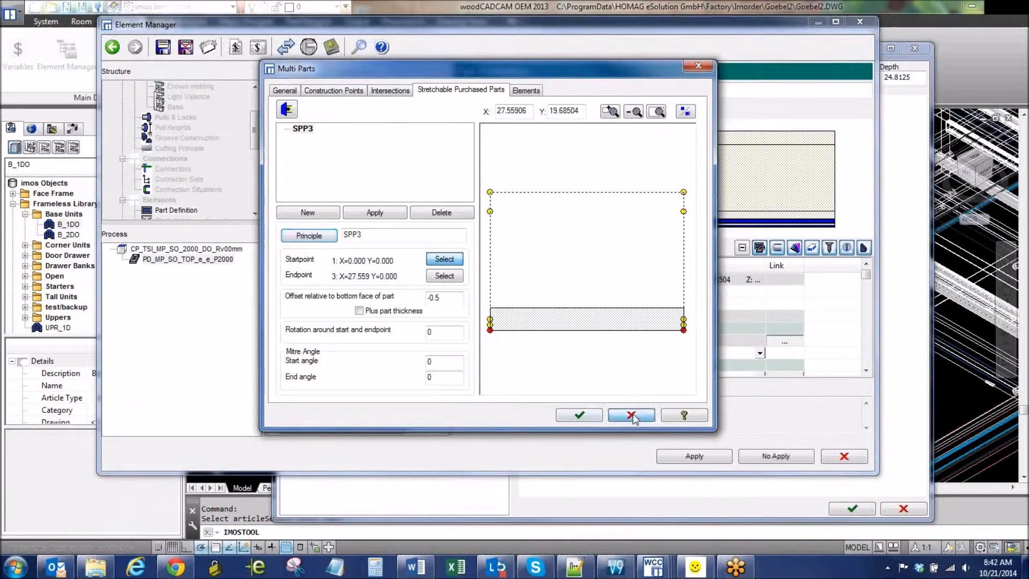
pyautogui.click(633, 416)
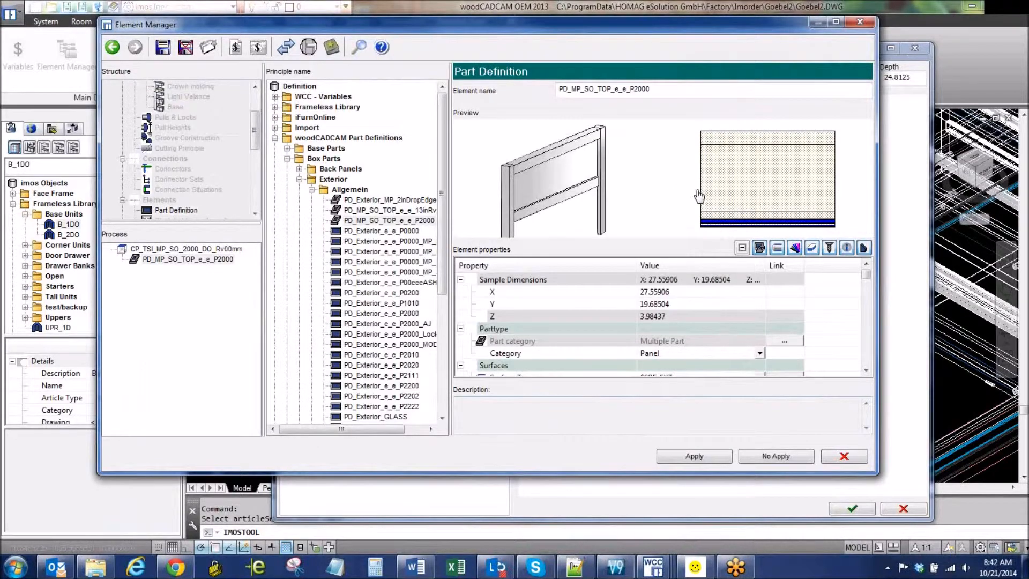
pyautogui.click(809, 455)
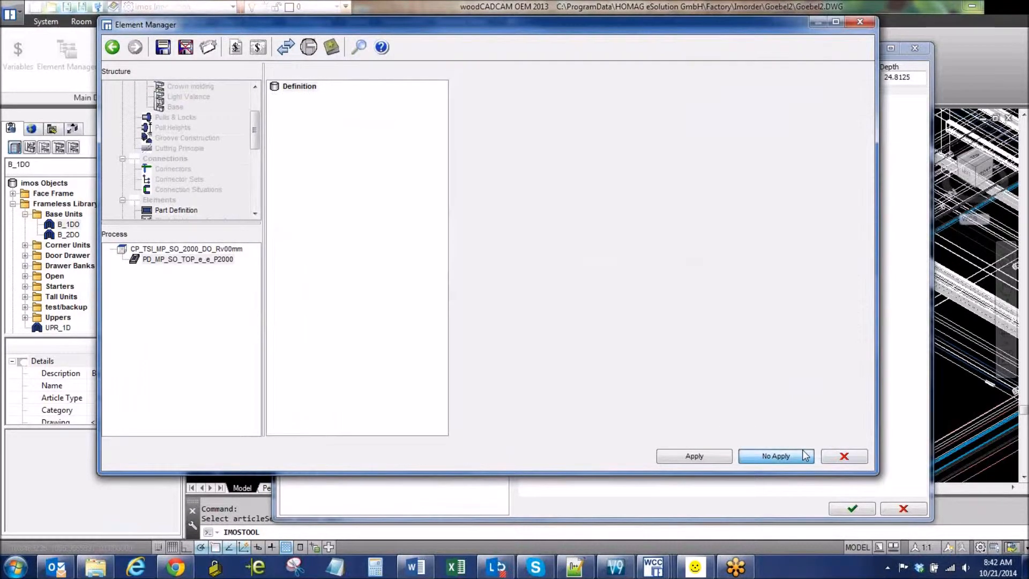
pyautogui.click(852, 461)
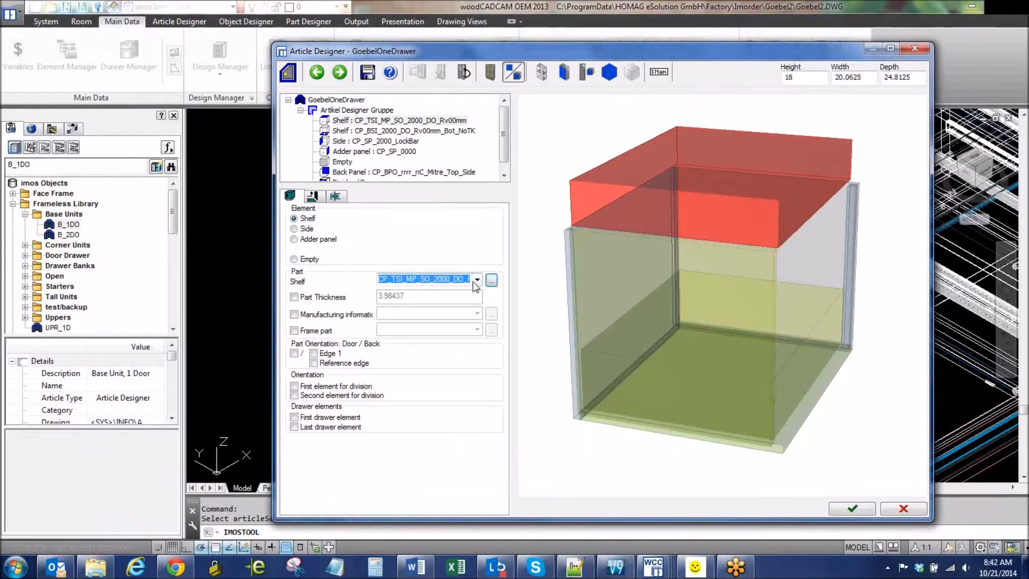
# Review the parts assigned to the top and bottom shelves, and close the article without saving.
pyautogui.click(473, 280)
pyautogui.click(473, 280)
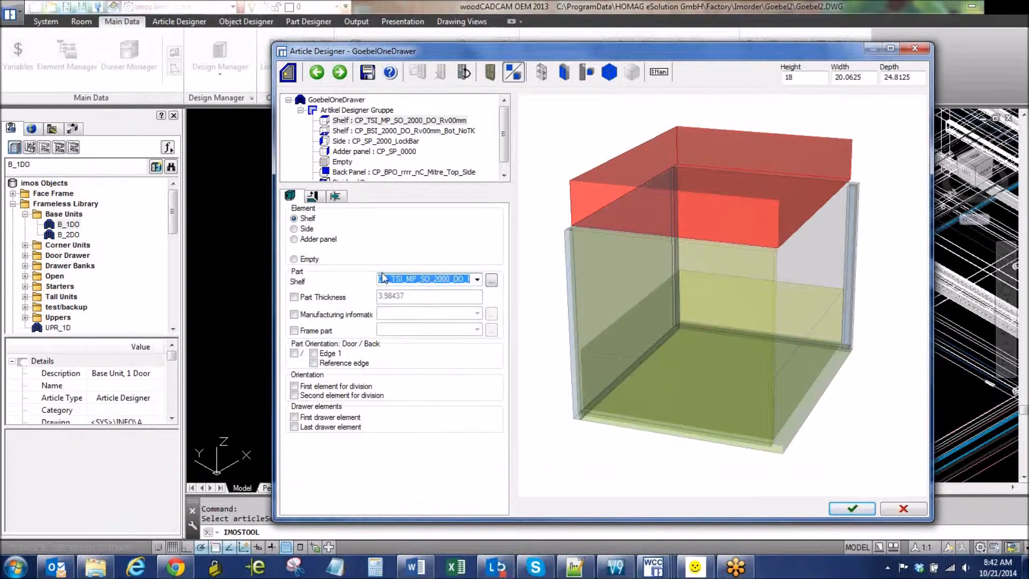
pyautogui.click(399, 121)
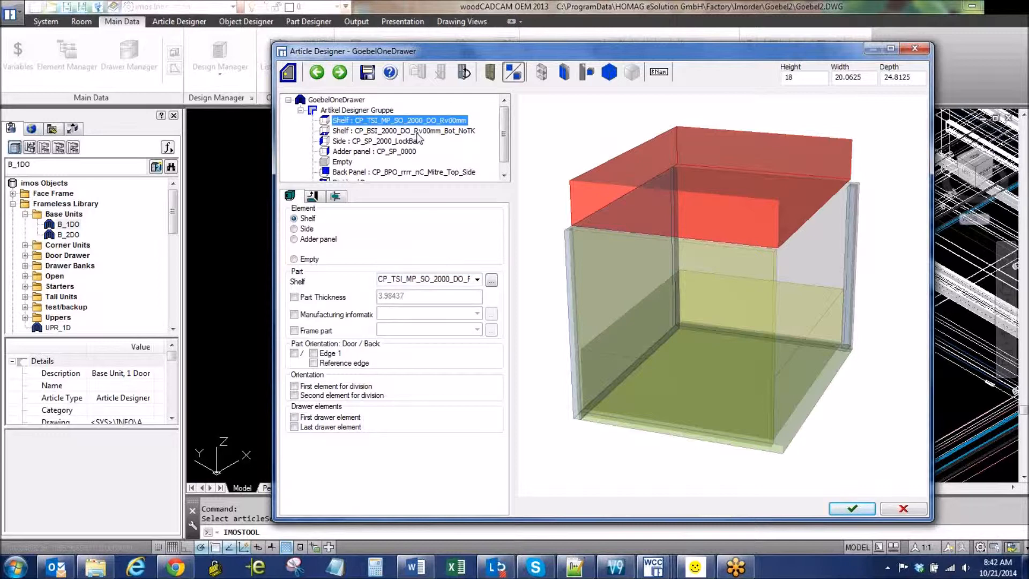
pyautogui.click(417, 132)
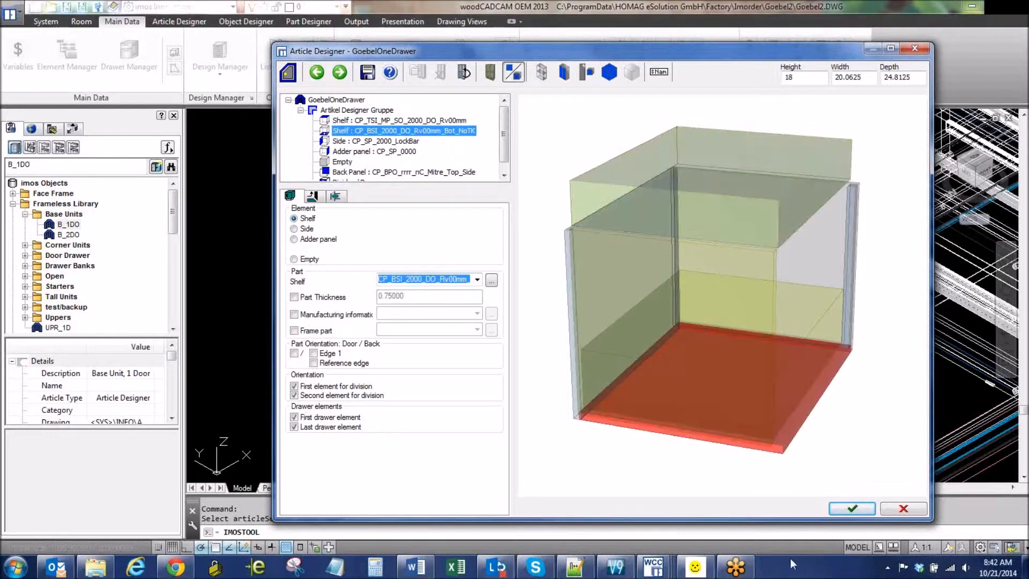
pyautogui.click(900, 510)
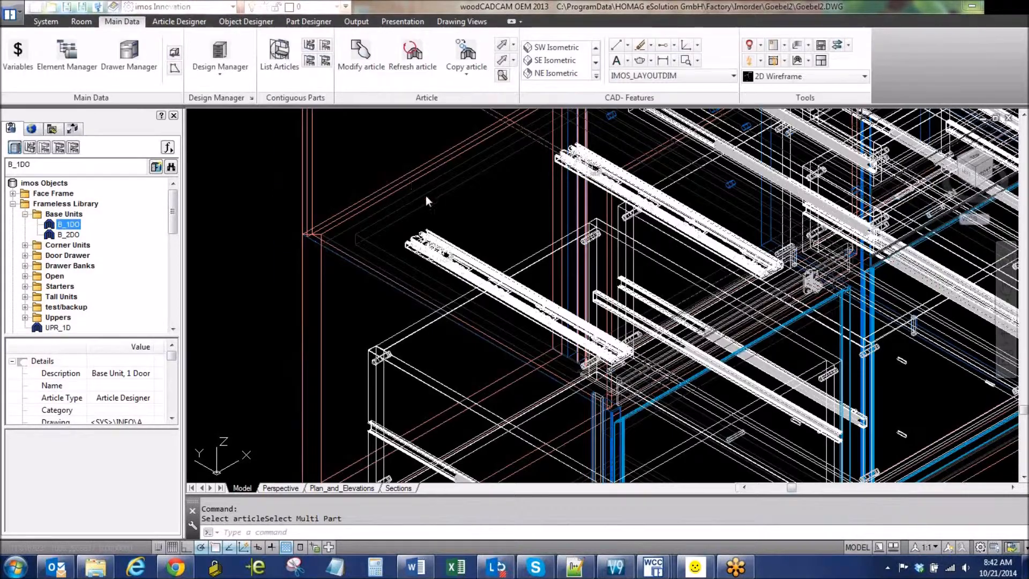
# Select the purchased profile above the end drawer cabinet in the drawing and examine it up close.
pyautogui.click(451, 204)
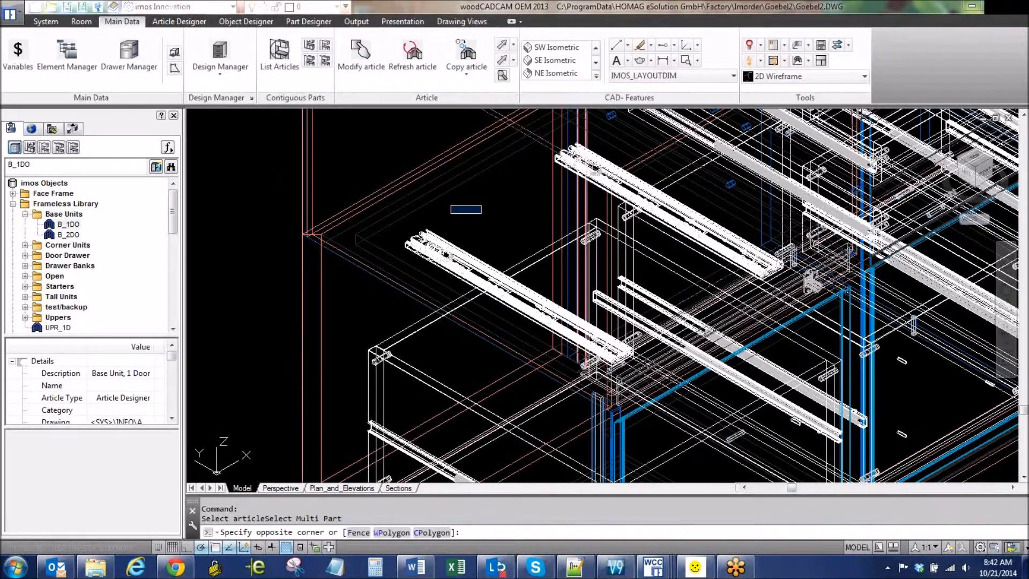
pyautogui.click(481, 215)
pyautogui.scroll(-5, 501, 206)
pyautogui.moveTo(502, 206); pyautogui.dragTo(354, 240, button='middle')
pyautogui.scroll(3, 354, 240)
pyautogui.click(325, 261)
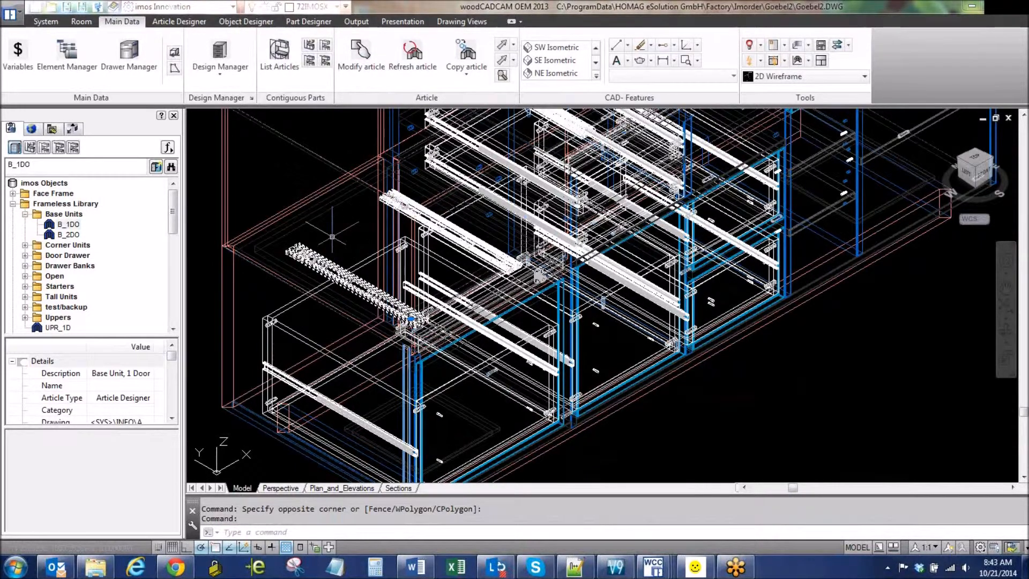
pyautogui.moveTo(326, 251)
pyautogui.scroll(2, 326, 252)
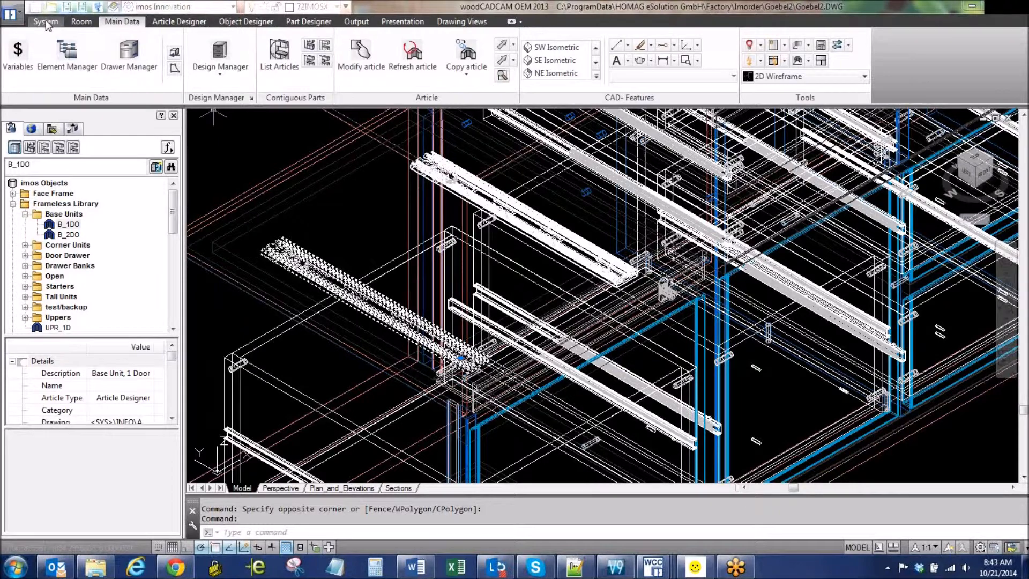
# Generate the SF_DocumentManager_2Parts part list report, and move the report list clear of the preview.
pyautogui.click(357, 21)
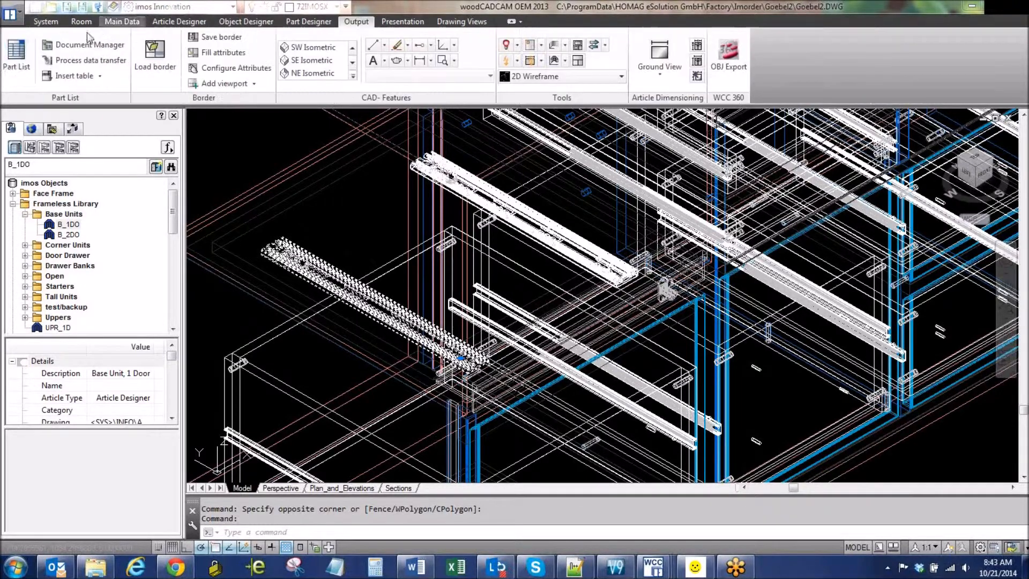
pyautogui.click(14, 58)
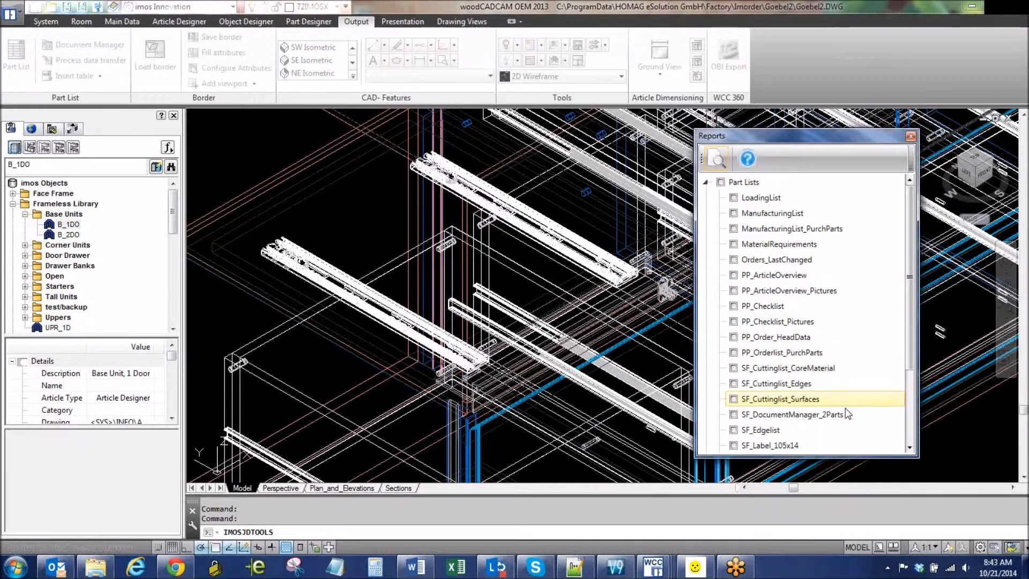
pyautogui.click(733, 415)
pyautogui.click(718, 157)
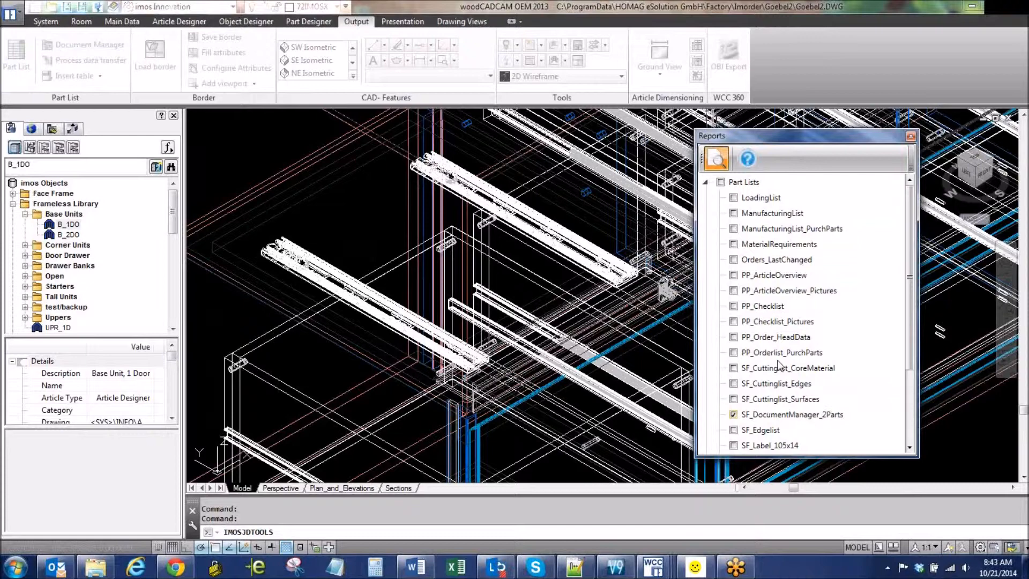
pyautogui.click(716, 158)
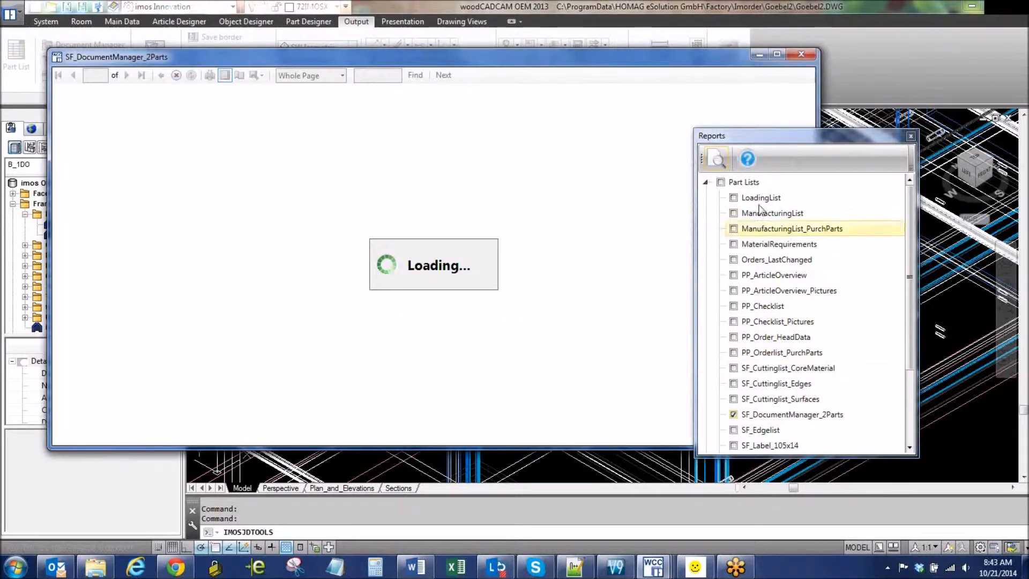
pyautogui.moveTo(761, 142); pyautogui.dragTo(903, 235)
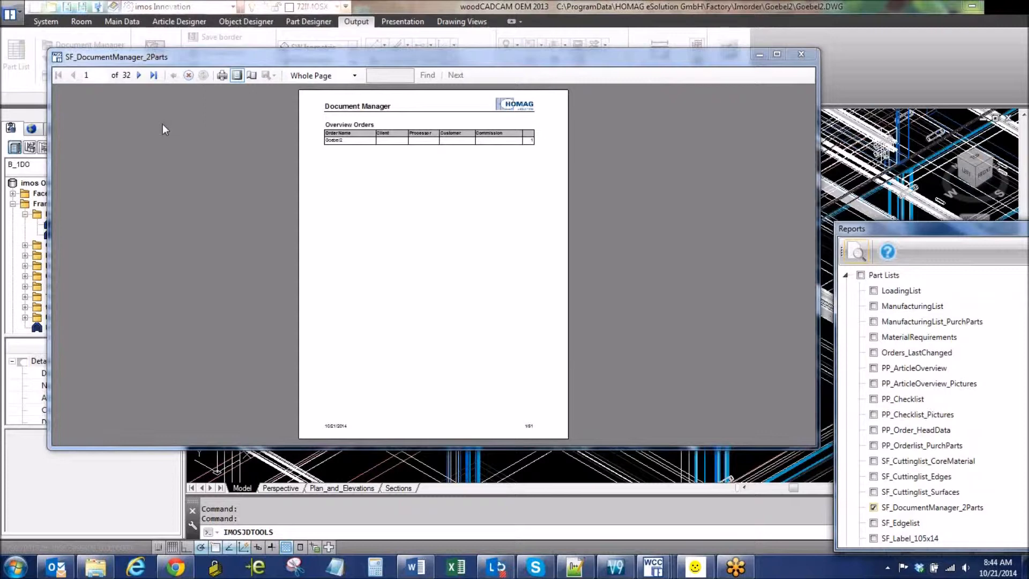
# Display the report's Article Overview page in a maximized preview at 75% zoom.
pyautogui.click(140, 75)
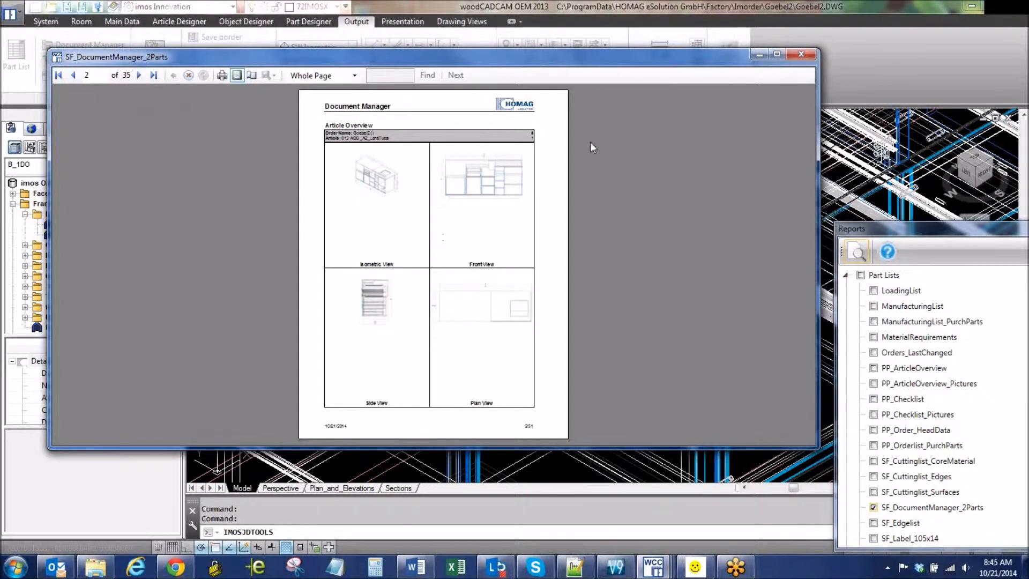
pyautogui.click(354, 75)
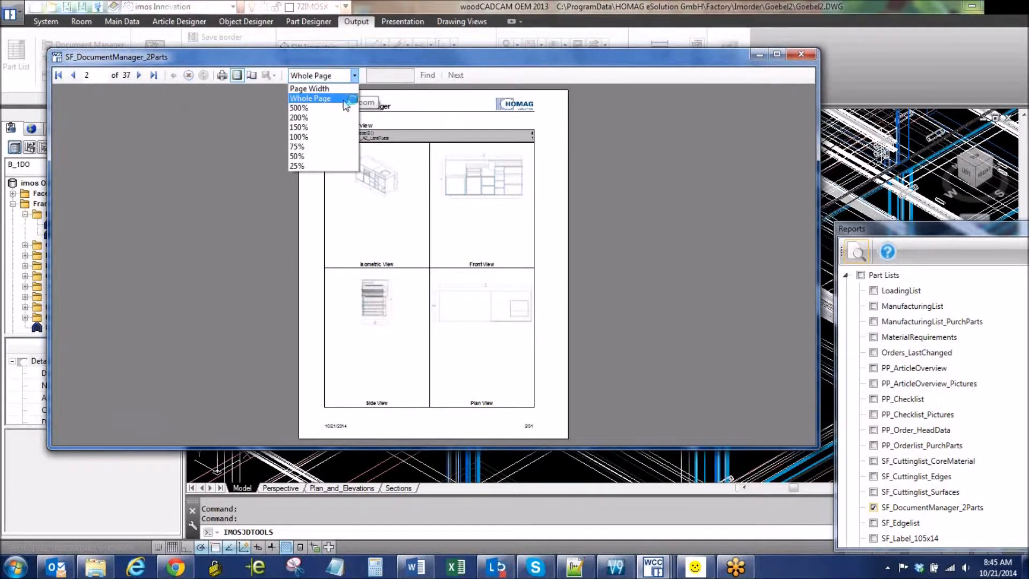
pyautogui.click(330, 127)
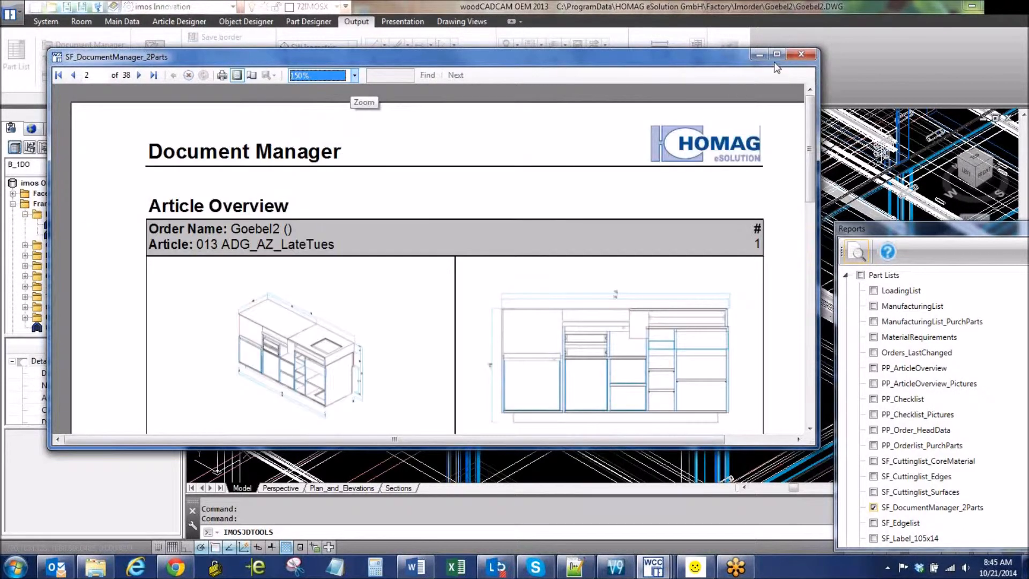
pyautogui.click(776, 55)
pyautogui.keyDown('ctrl'); pyautogui.scroll(-3, 536, 311); pyautogui.keyUp('ctrl')
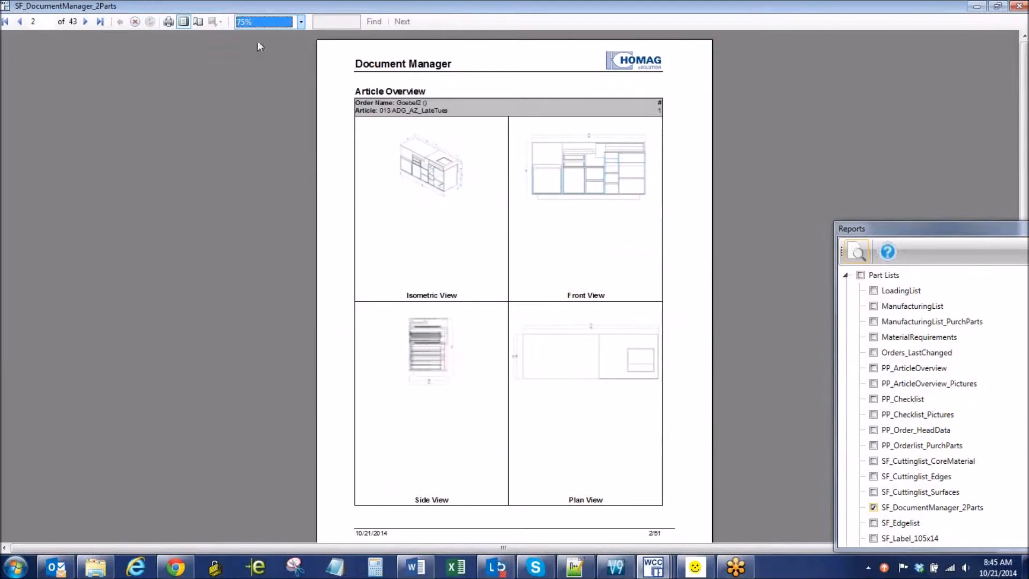
# Page through the report's Parts pages to review the panels, shelves and drawer parts with their materials and finish dimensions.
pyautogui.click(85, 22)
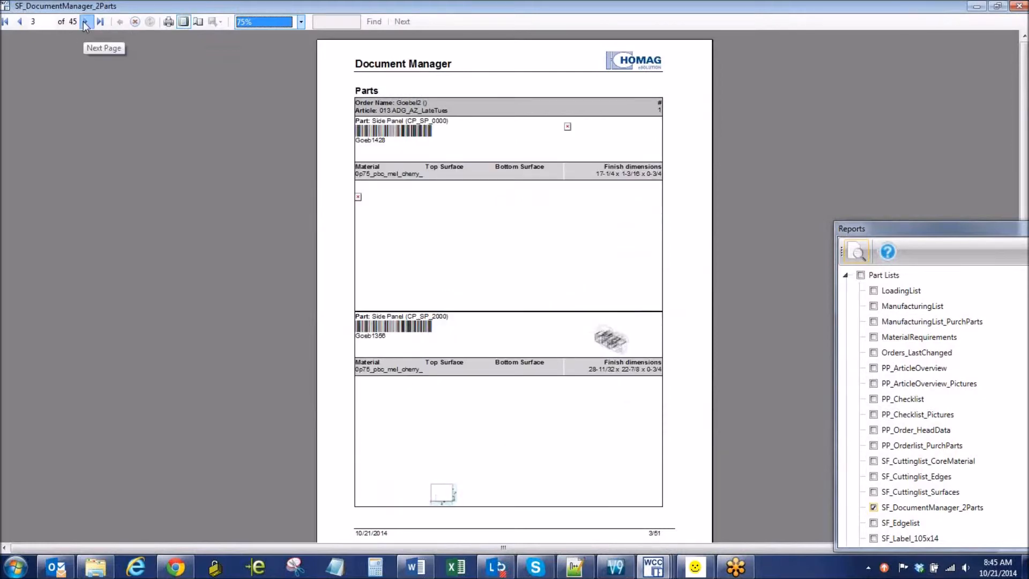
pyautogui.click(84, 22)
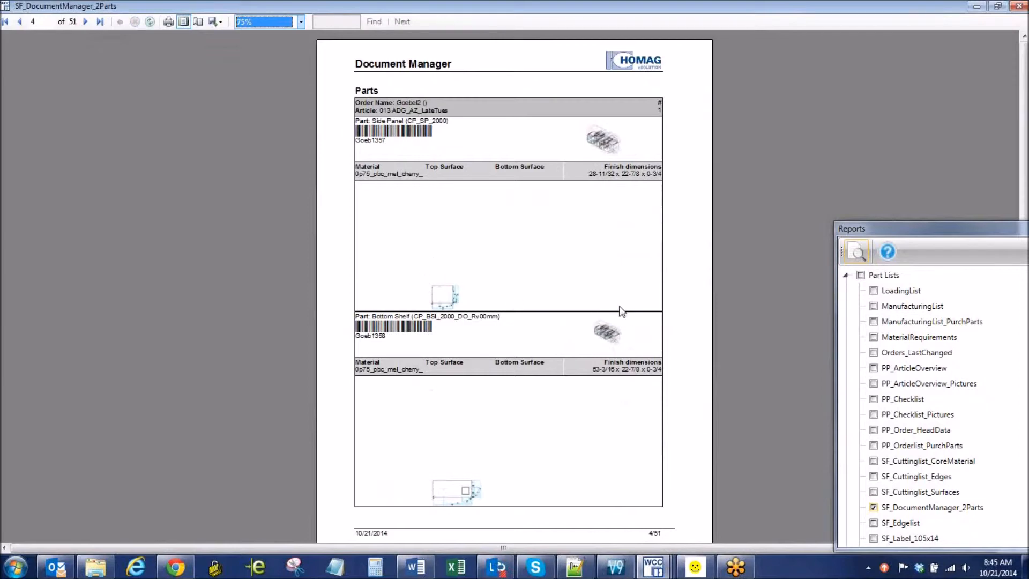
pyautogui.click(674, 144)
pyautogui.click(86, 22)
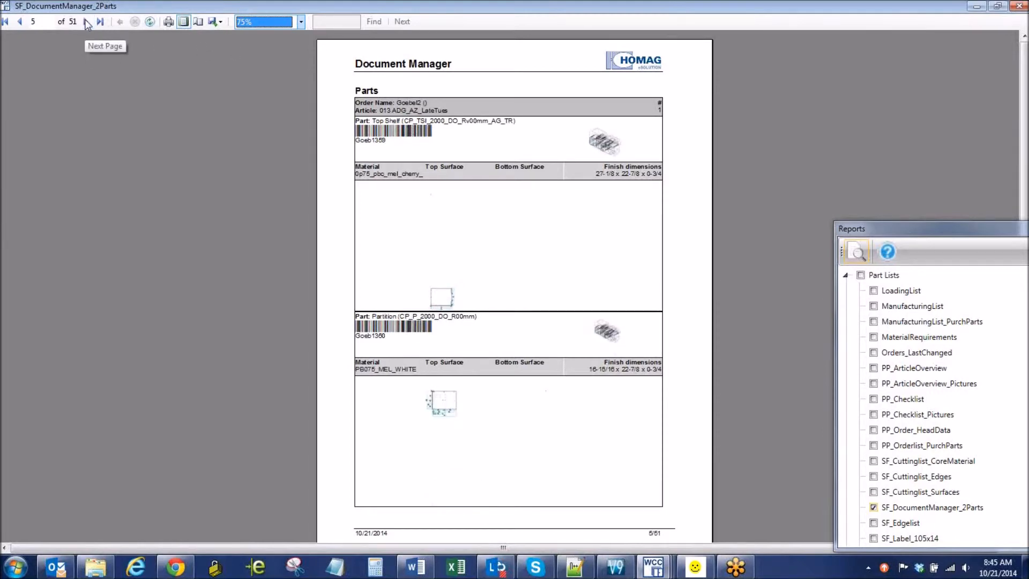
pyautogui.click(86, 22)
pyautogui.click(86, 22)
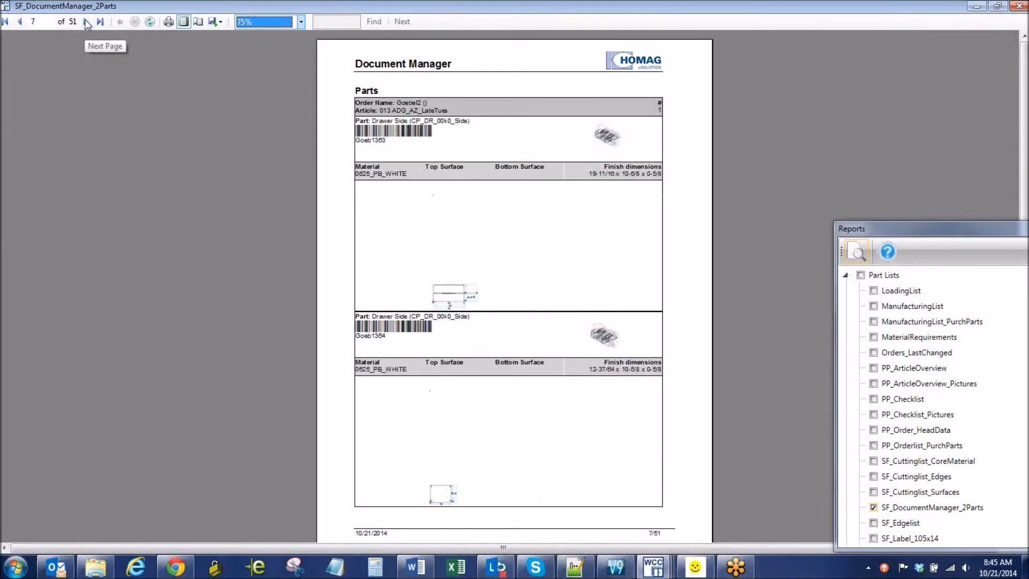
pyautogui.click(86, 22)
pyautogui.click(86, 22)
pyautogui.click(86, 22)
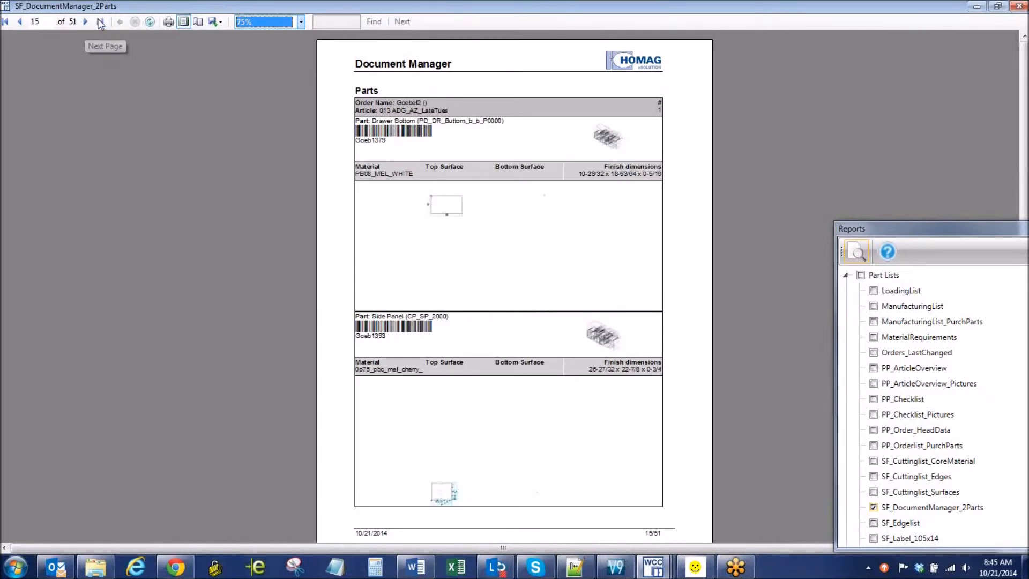
# Check the SPP3 entry among the purchased parts on the report's last page, and close the report preview and the report list.
pyautogui.click(100, 21)
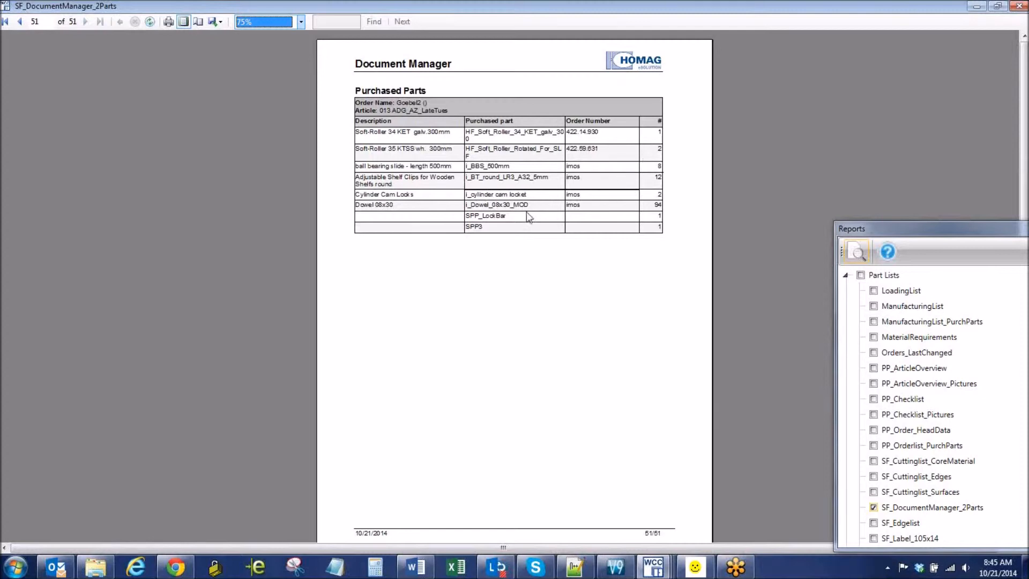
pyautogui.click(479, 226)
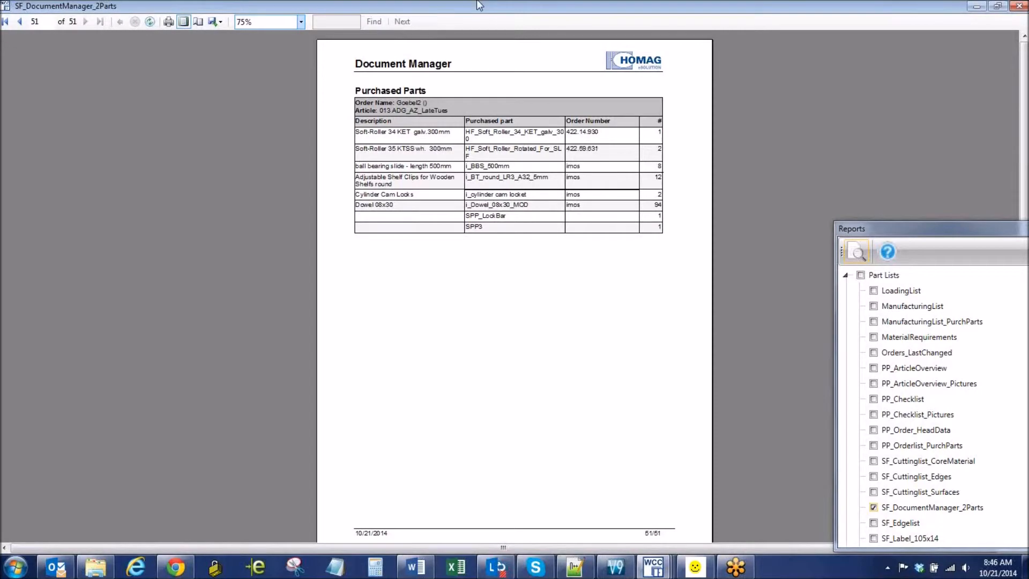
pyautogui.click(1017, 5)
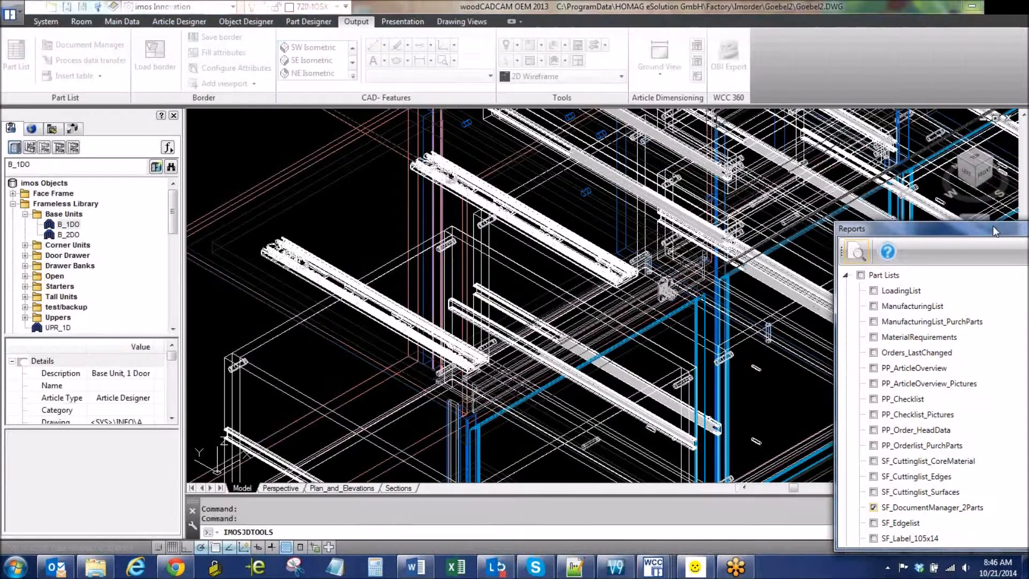
pyautogui.moveTo(995, 231); pyautogui.dragTo(753, 193)
pyautogui.click(806, 191)
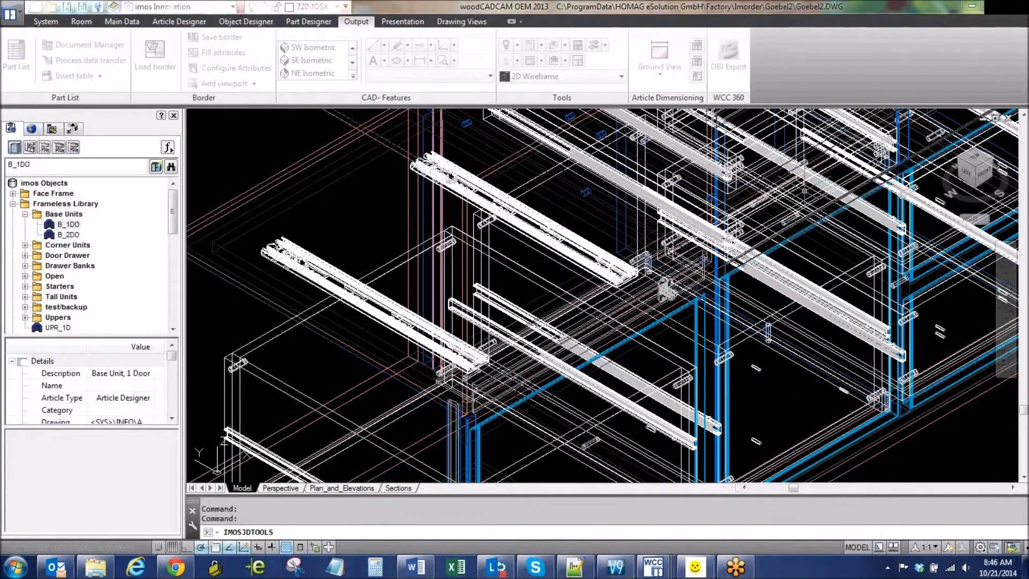
# List the drawing's elements and select the ADG_AZ_LateTues article to show its properties.
pyautogui.scroll(-4, 332, 220)
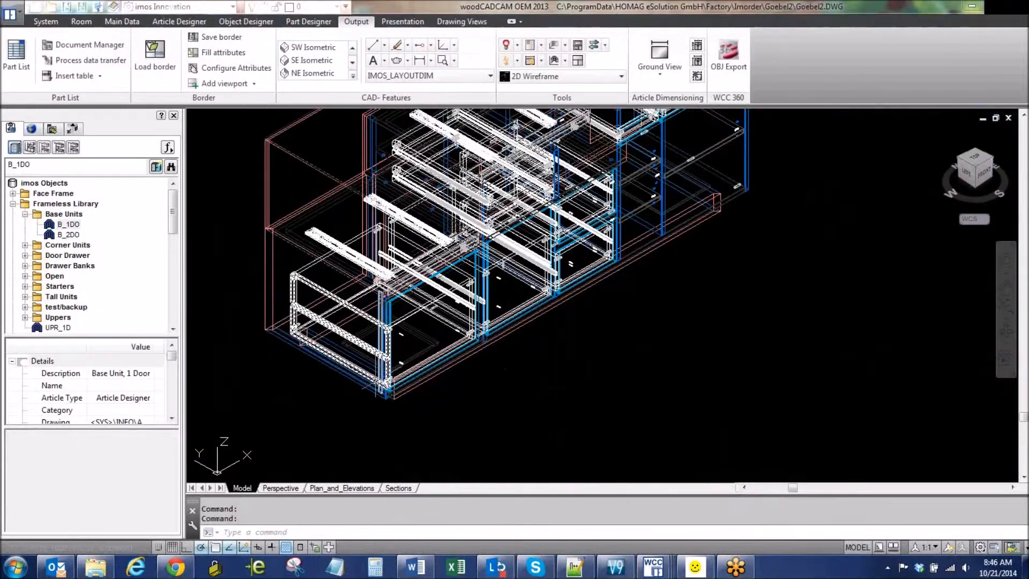
pyautogui.scroll(4, 375, 378)
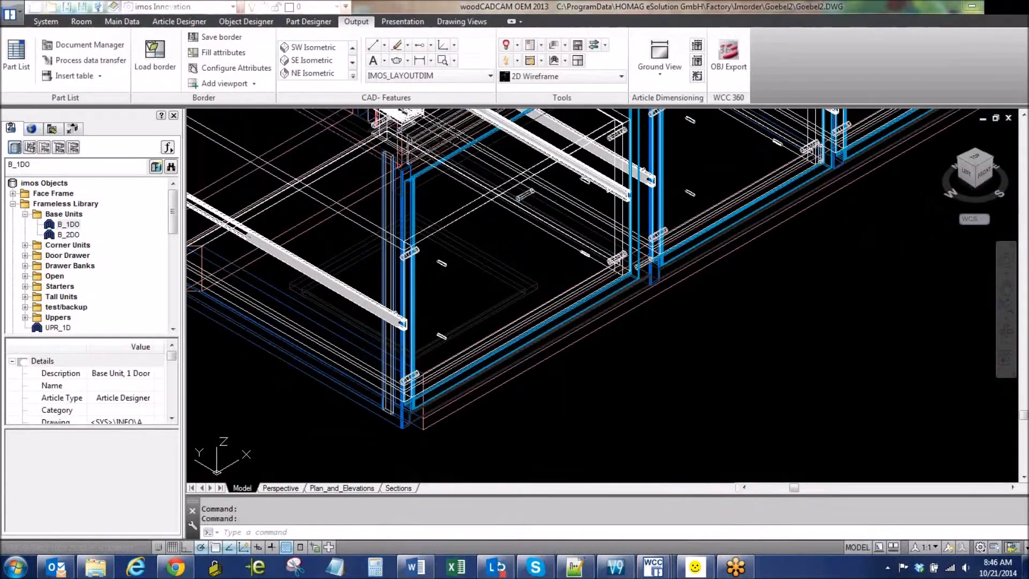
pyautogui.click(467, 322)
pyautogui.scroll(4, 466, 305)
pyautogui.scroll(-4, 466, 305)
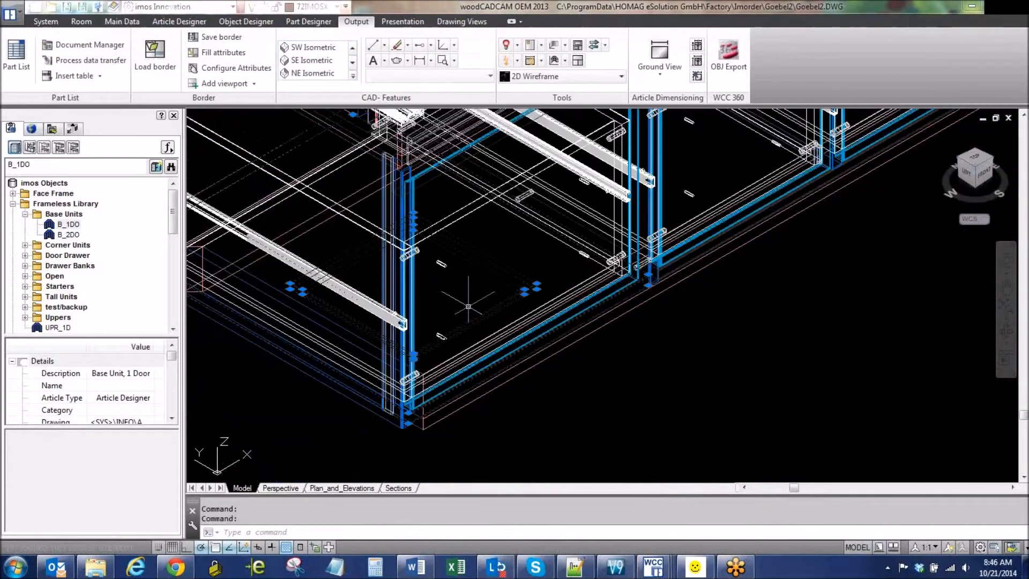
pyautogui.click(31, 128)
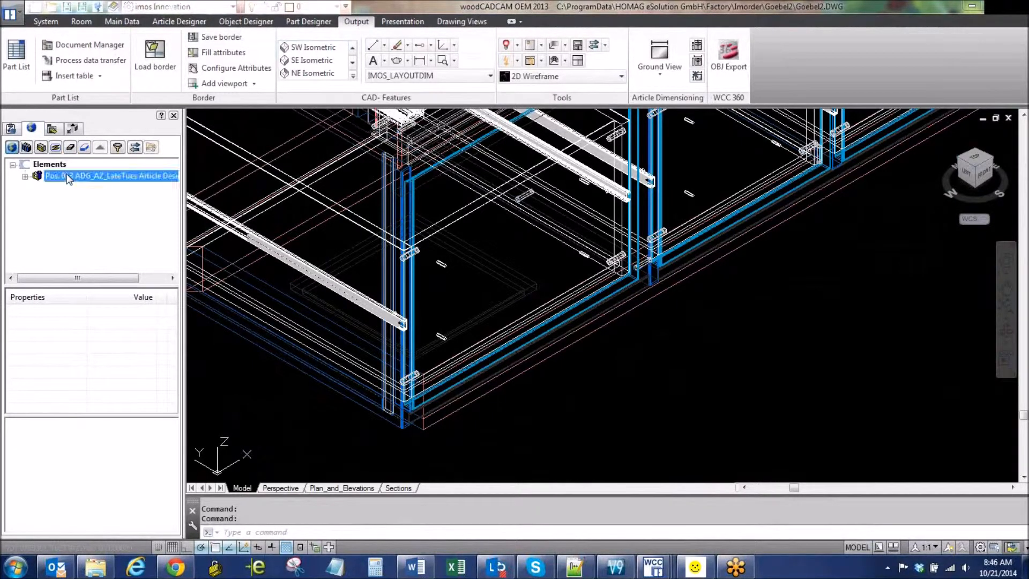
pyautogui.click(107, 176)
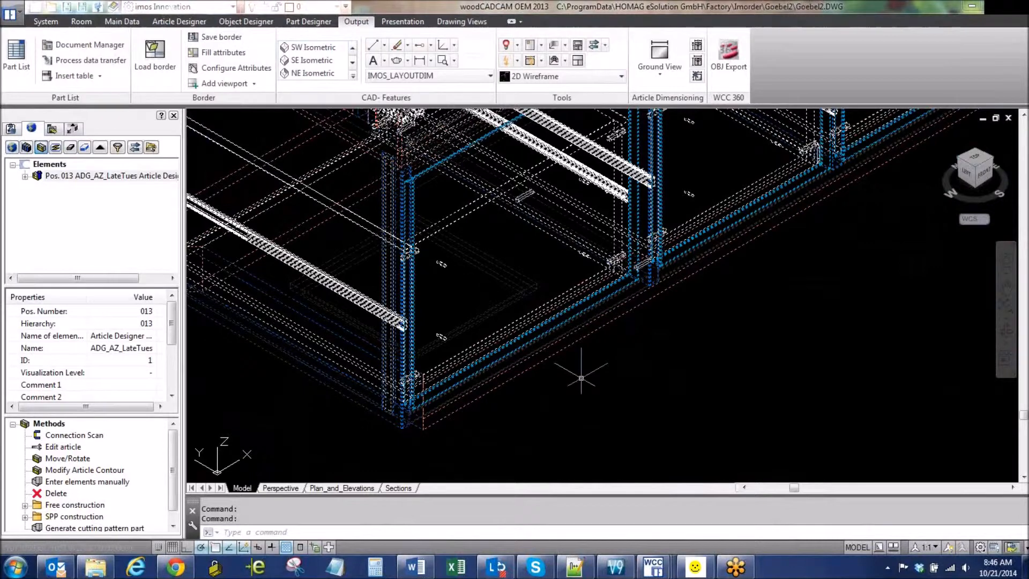
# Isolate the bottom shelf with the rectangular cutout from the rest of the cabinet drawing.
pyautogui.click(511, 309)
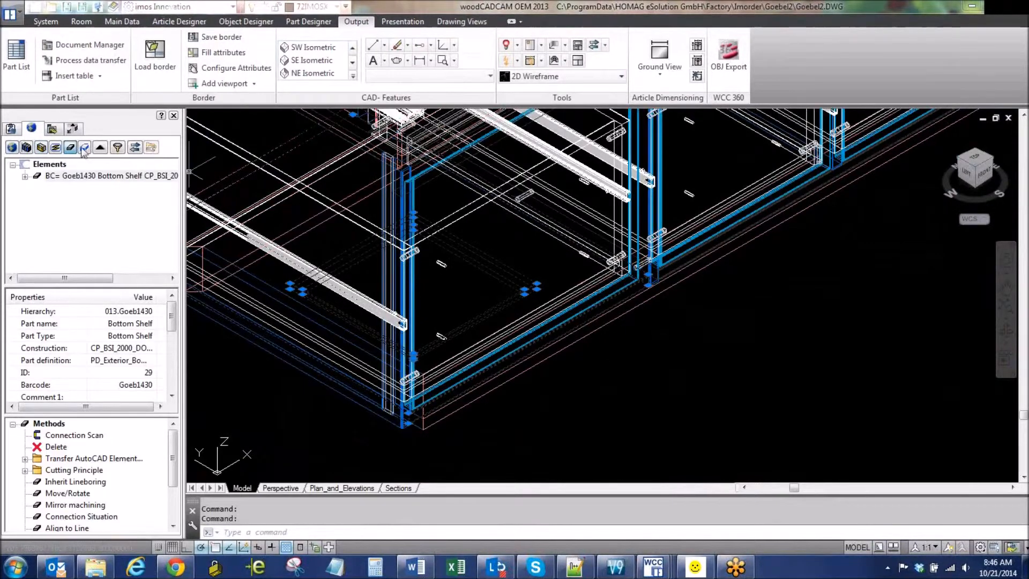
pyautogui.click(80, 177)
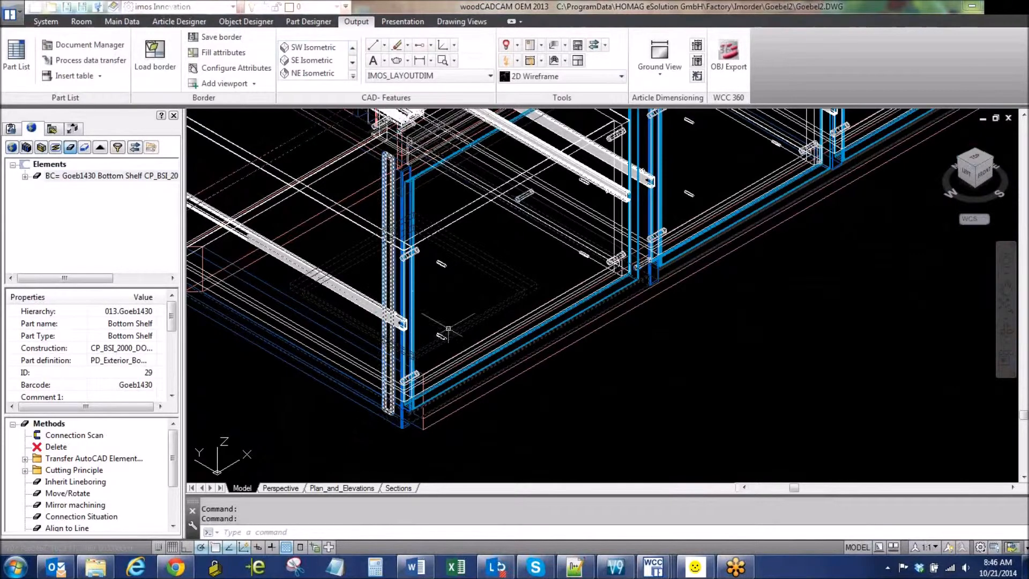
pyautogui.rightClick(472, 305)
pyautogui.moveTo(558, 185)
pyautogui.click(635, 184)
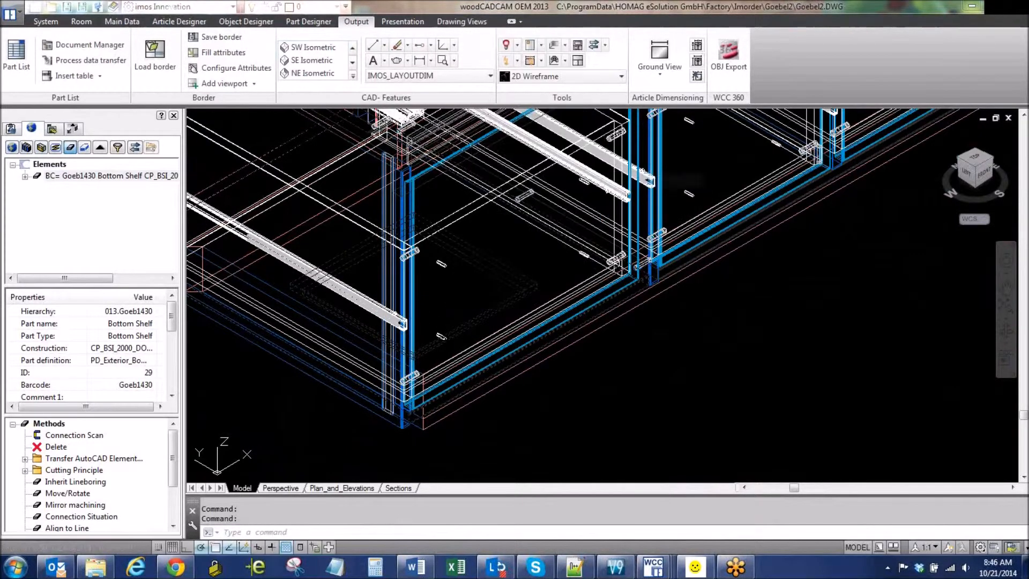
pyautogui.click(504, 305)
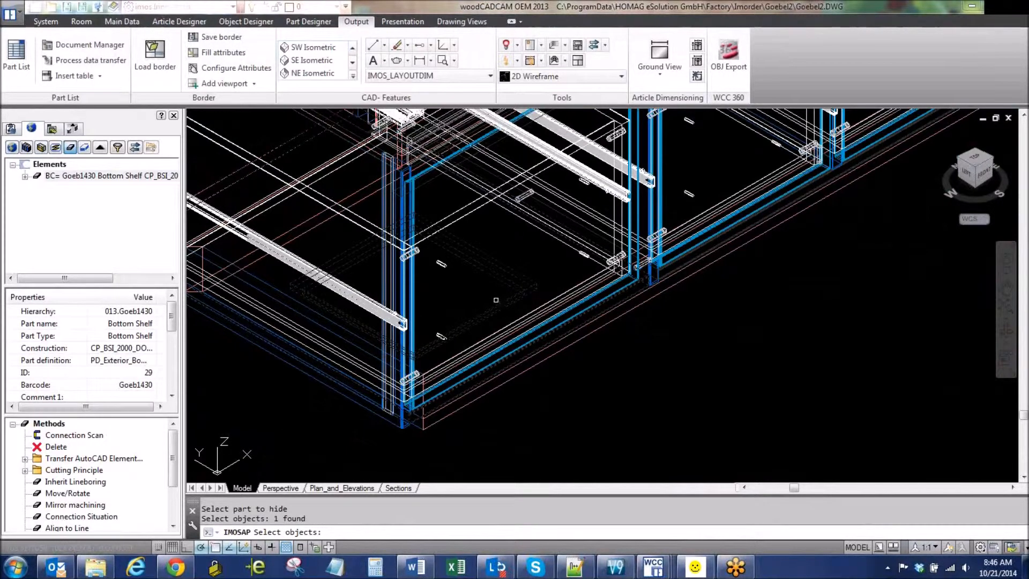
pyautogui.rightClick(494, 345)
pyautogui.scroll(-4, 494, 345)
pyautogui.scroll(4, 434, 331)
pyautogui.moveTo(435, 333); pyautogui.dragTo(487, 332, button='middle')
# Turn on 3D workings for the isolated bottom shelf and examine the machining around its rectangular cutout up close.
pyautogui.hotkey('ctrl', 'a')
pyautogui.rightClick(533, 307)
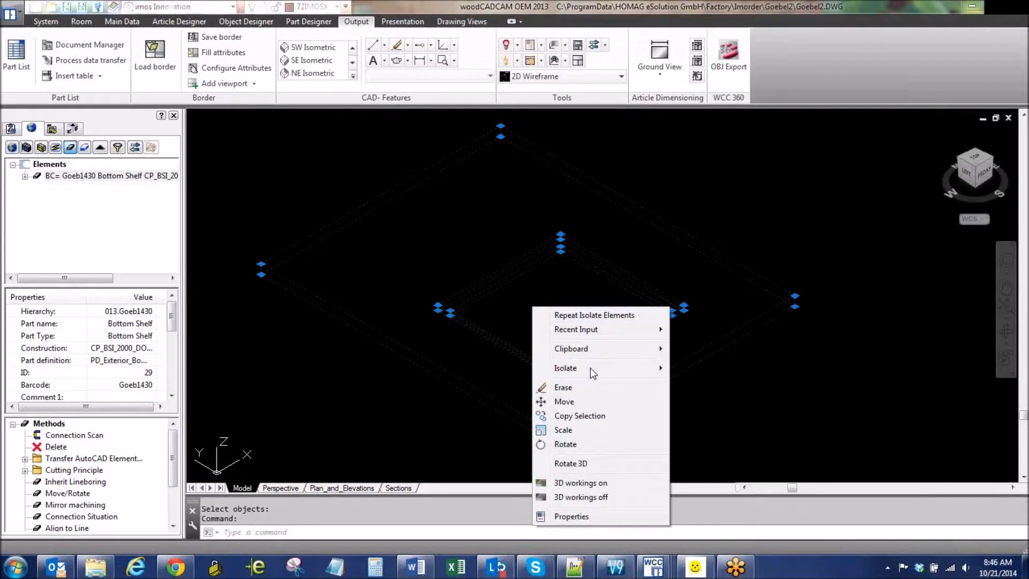
pyautogui.click(602, 484)
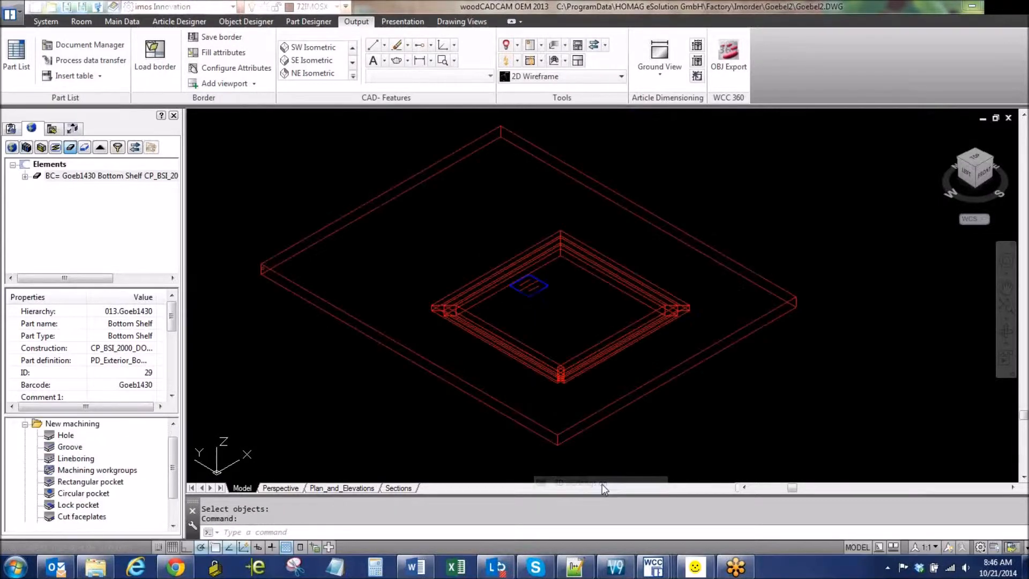
pyautogui.scroll(2, 413, 294)
pyautogui.scroll(2, 519, 278)
pyautogui.scroll(2, 616, 328)
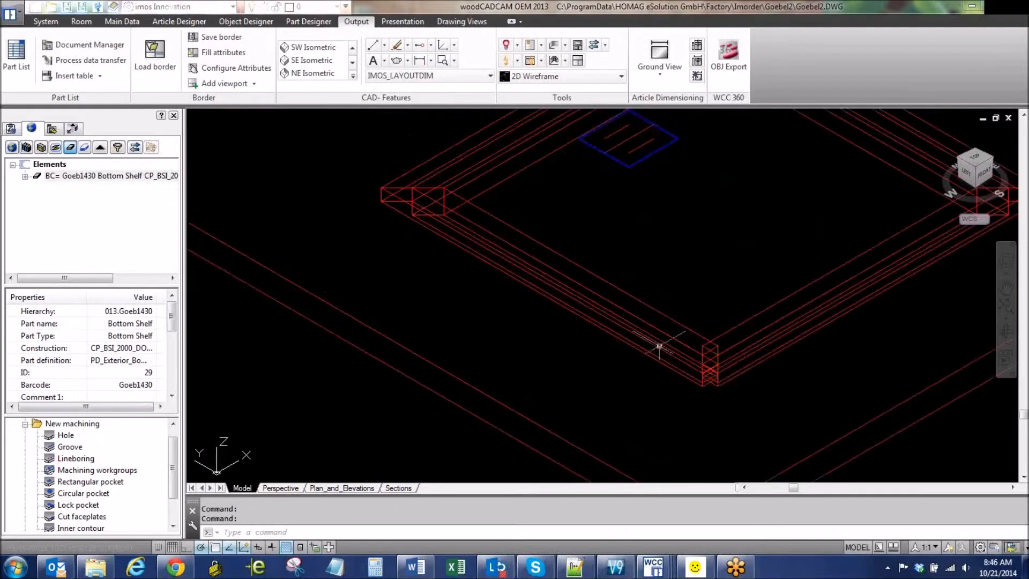
pyautogui.moveTo(843, 291); pyautogui.dragTo(612, 382, button='middle')
pyautogui.moveTo(502, 210); pyautogui.dragTo(506, 314, button='middle')
pyautogui.scroll(-3, 459, 287)
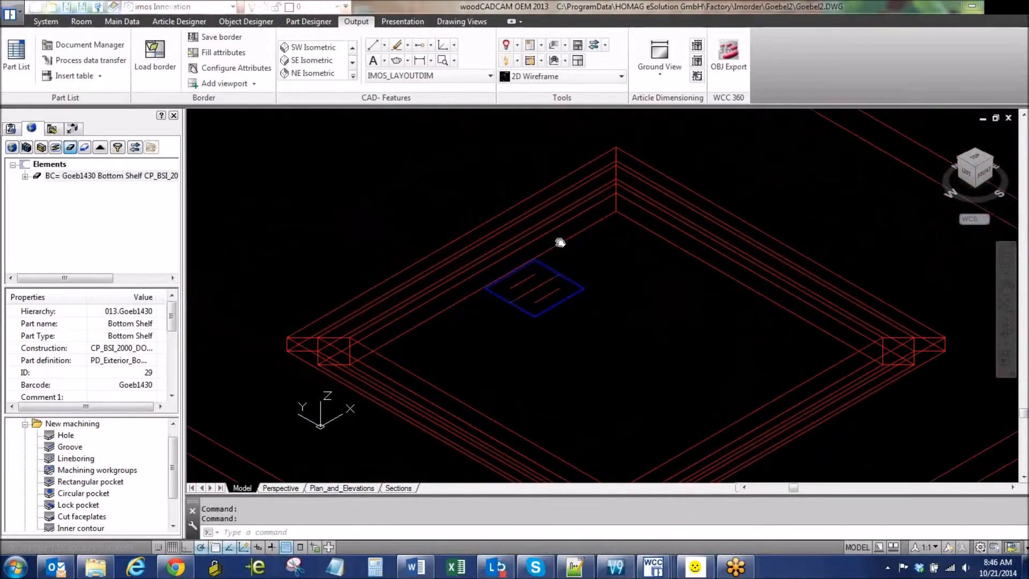
pyautogui.moveTo(354, 365); pyautogui.dragTo(403, 345, button='middle')
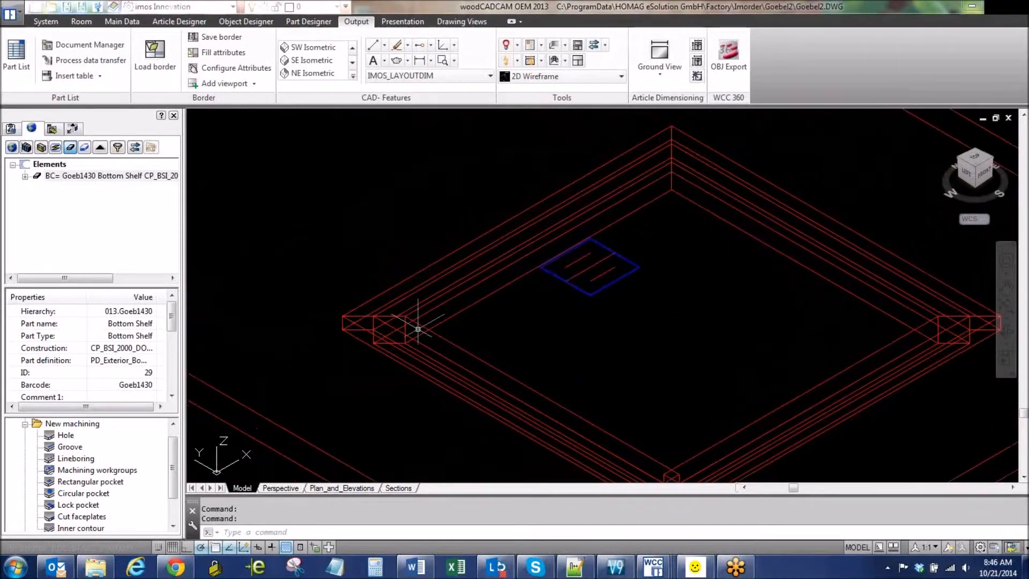
pyautogui.moveTo(634, 315); pyautogui.dragTo(600, 308, button='middle')
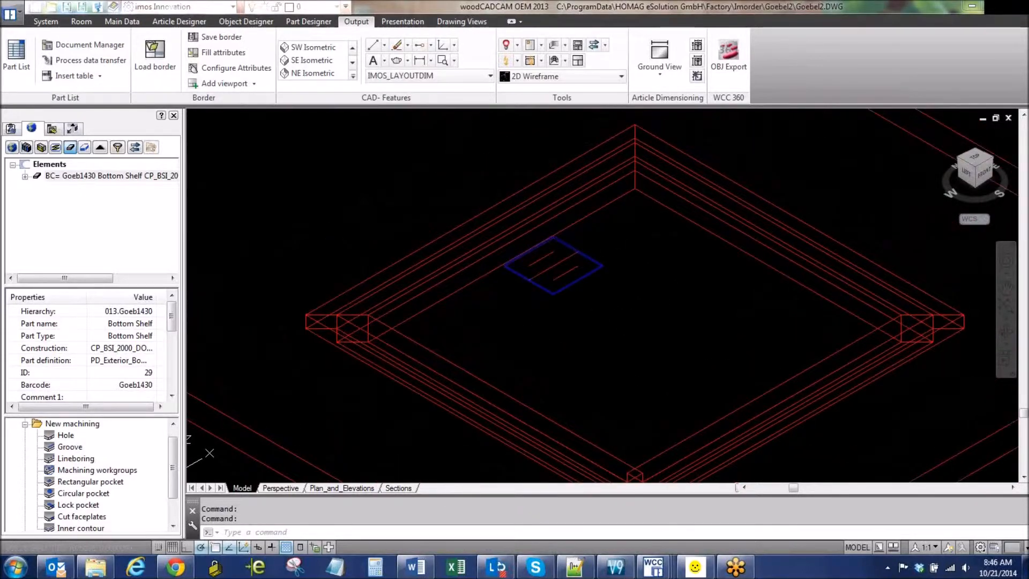
pyautogui.scroll(-4, 601, 312)
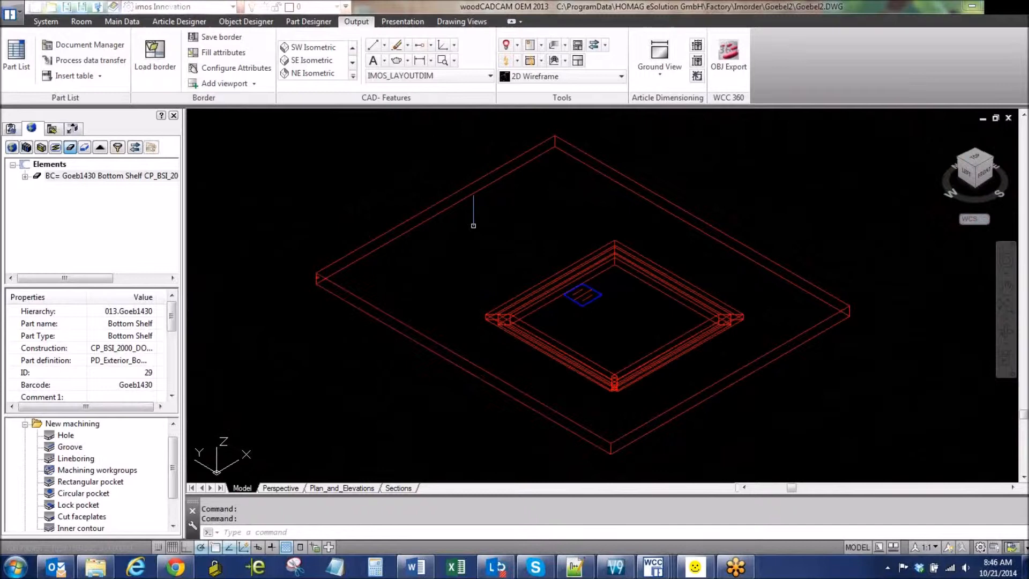
# Turn off the bottom shelf's 3D workings and show all the hidden cabinet elements again.
pyautogui.click(409, 223)
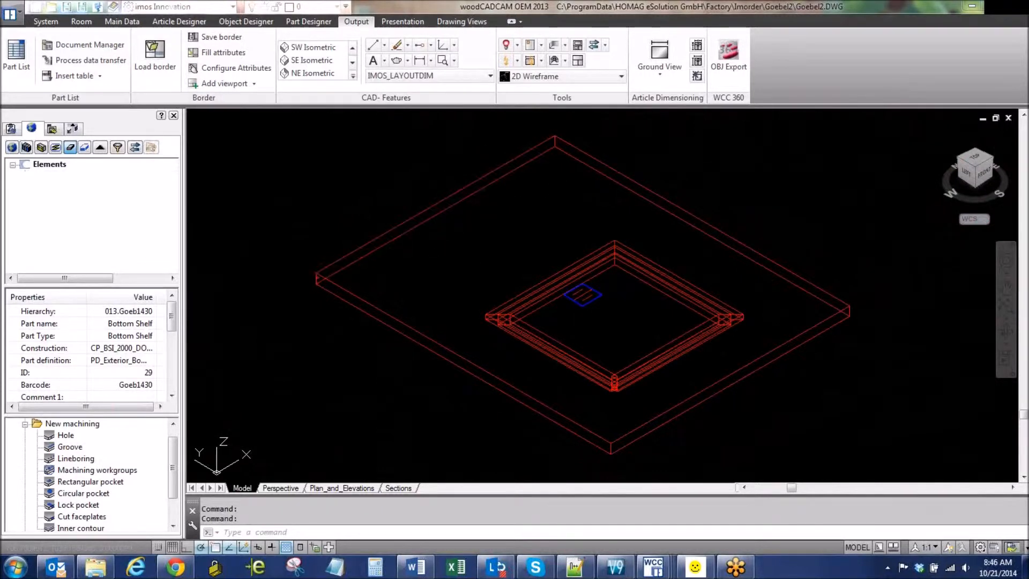
pyautogui.rightClick(477, 210)
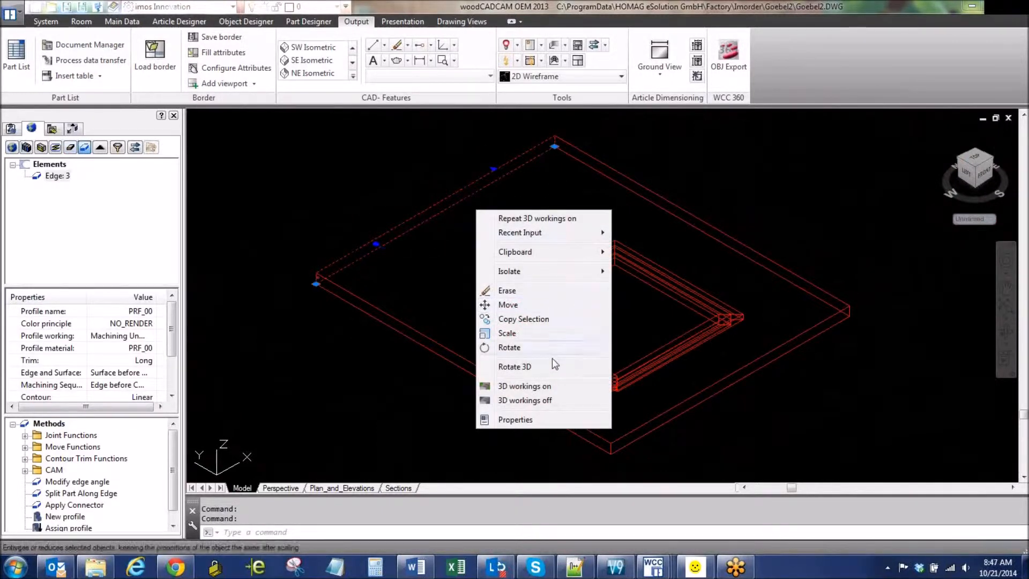
pyautogui.click(547, 399)
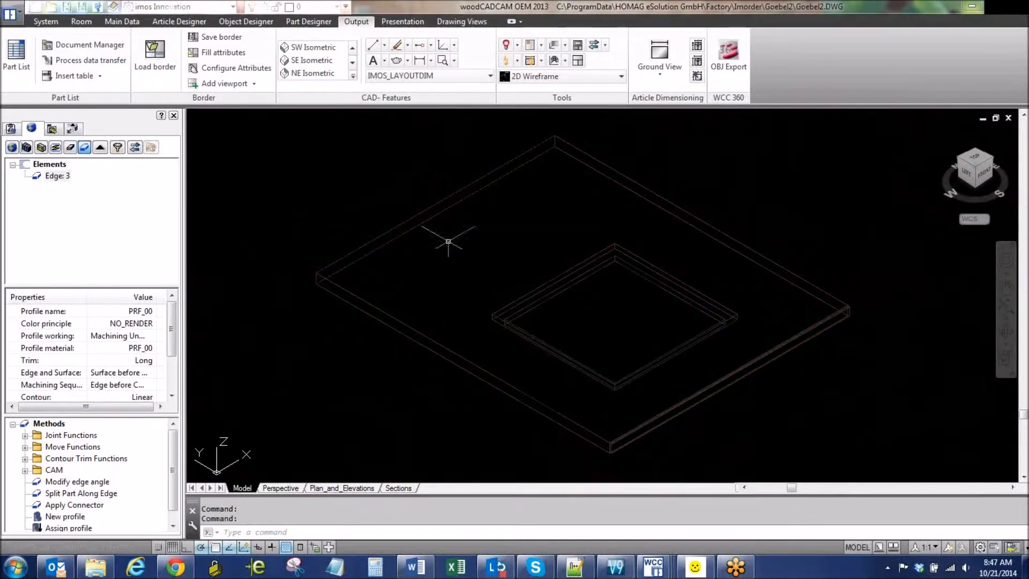
pyautogui.click(420, 209)
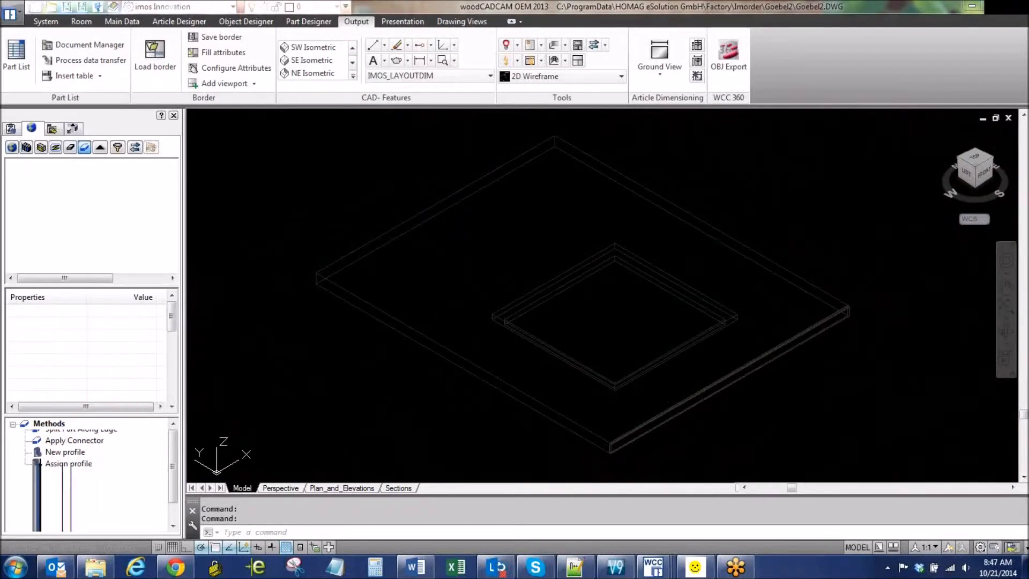
pyautogui.rightClick(468, 207)
pyautogui.moveTo(573, 268)
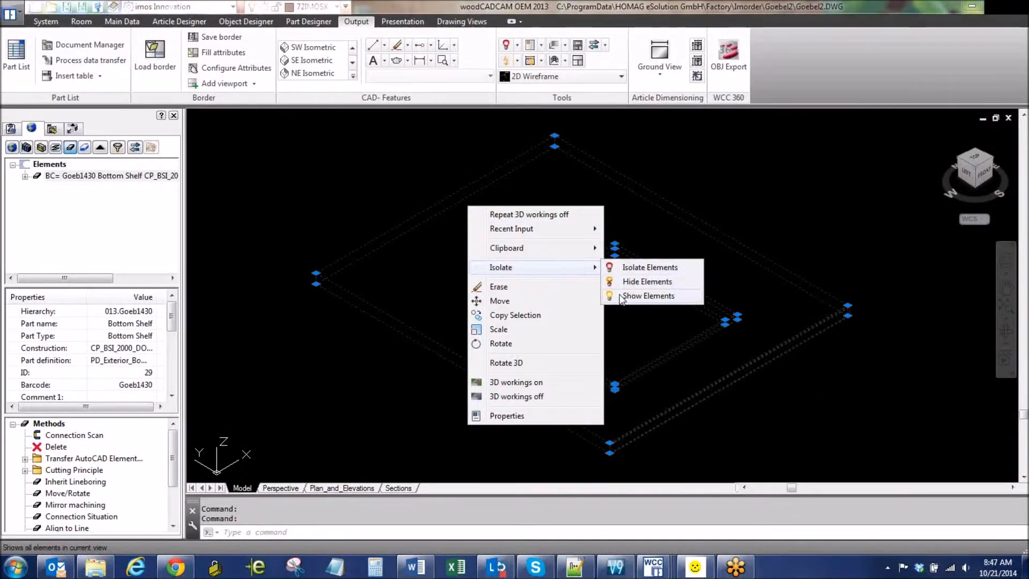
pyautogui.click(625, 296)
# Examine the complete cabinet wireframe up close around the bottom shelf and as a whole.
pyautogui.scroll(-4, 712, 317)
pyautogui.moveTo(741, 278); pyautogui.dragTo(398, 424, button='middle')
pyautogui.scroll(2, 410, 412)
pyautogui.moveTo(561, 383); pyautogui.dragTo(275, 405, button='middle')
pyautogui.moveTo(418, 332); pyautogui.dragTo(535, 225, button='middle')
pyautogui.scroll(4, 534, 225)
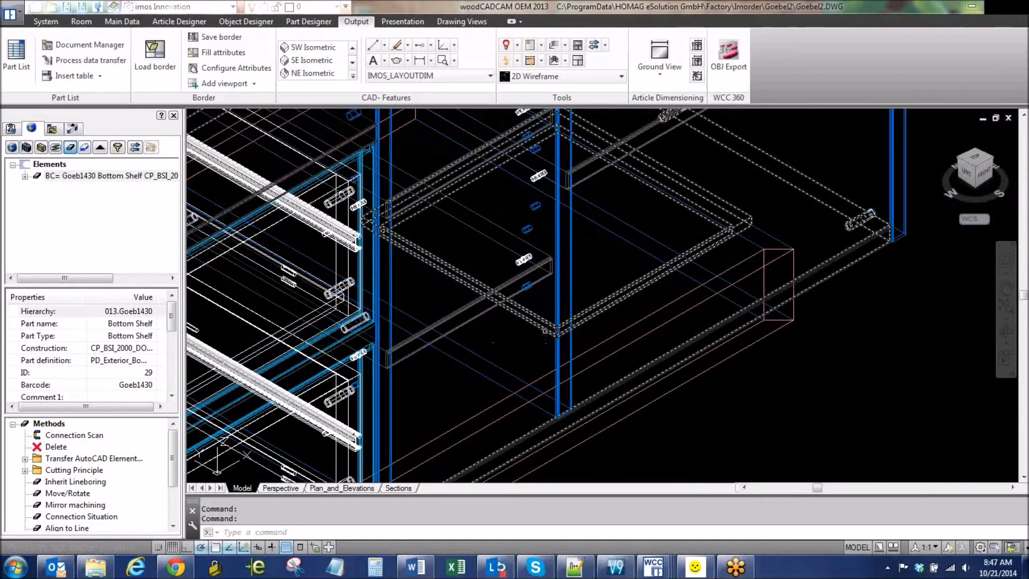
pyautogui.scroll(-5, 519, 358)
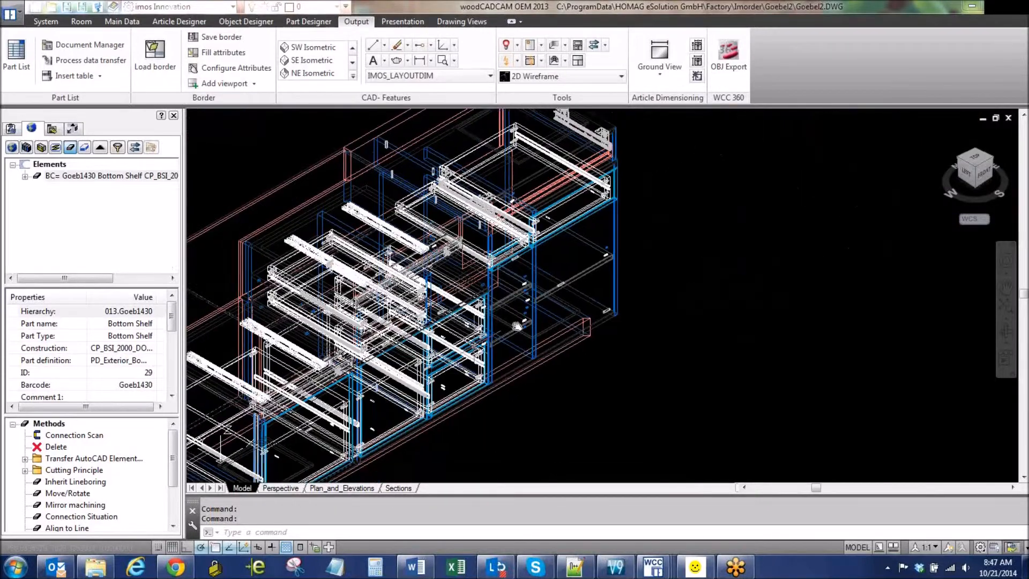
pyautogui.scroll(-2, 623, 309)
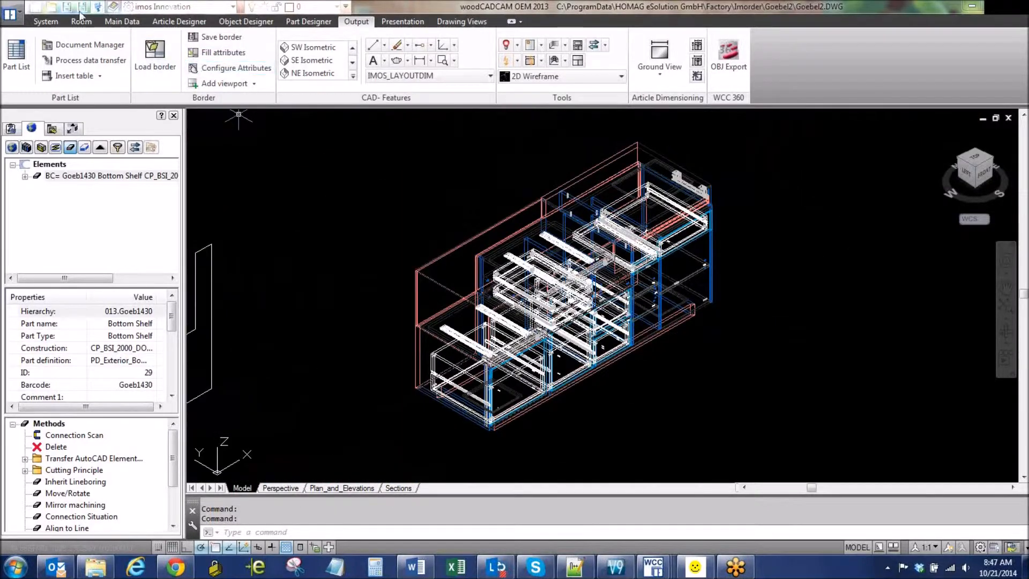
# Open the Visu Manager and review the Detail_Engineering type visualization settings of the Engineering Details mode.
pyautogui.click(46, 22)
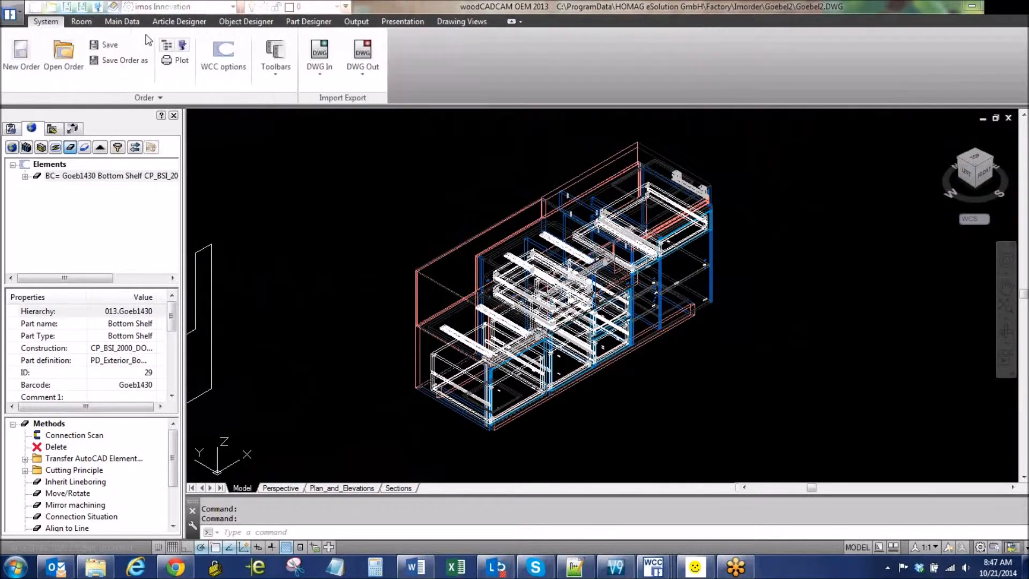
pyautogui.click(183, 46)
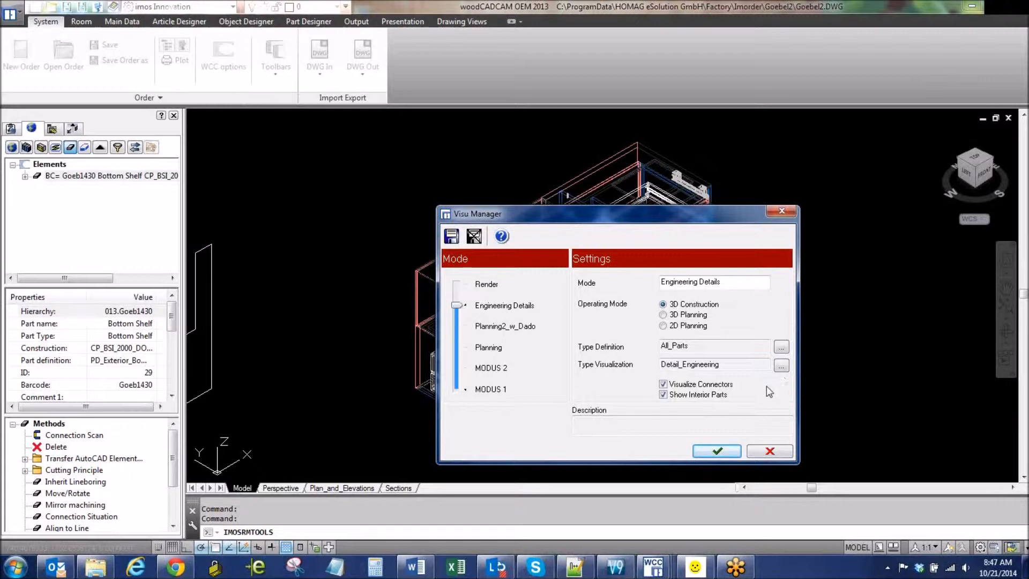
pyautogui.click(781, 366)
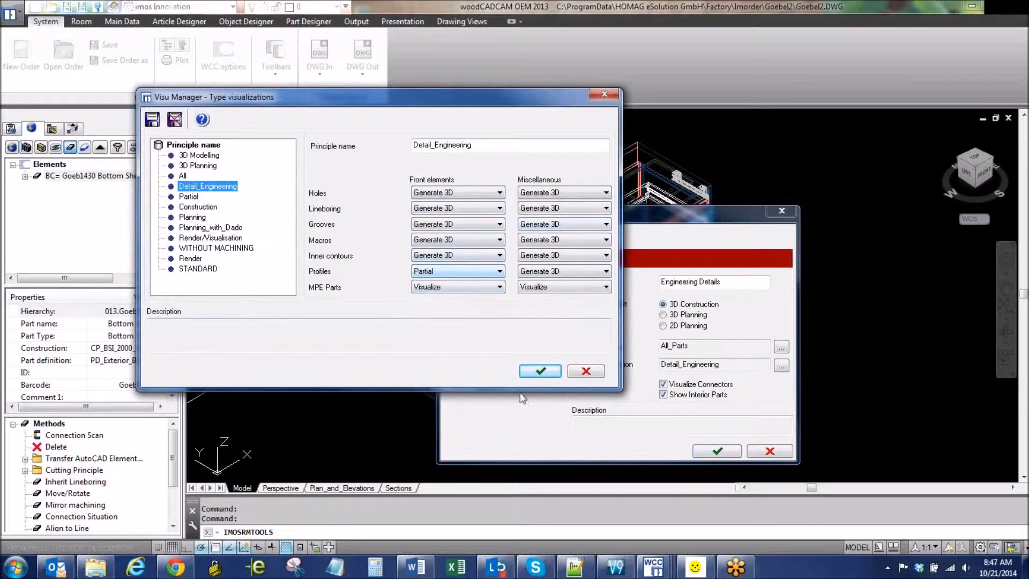
pyautogui.click(587, 371)
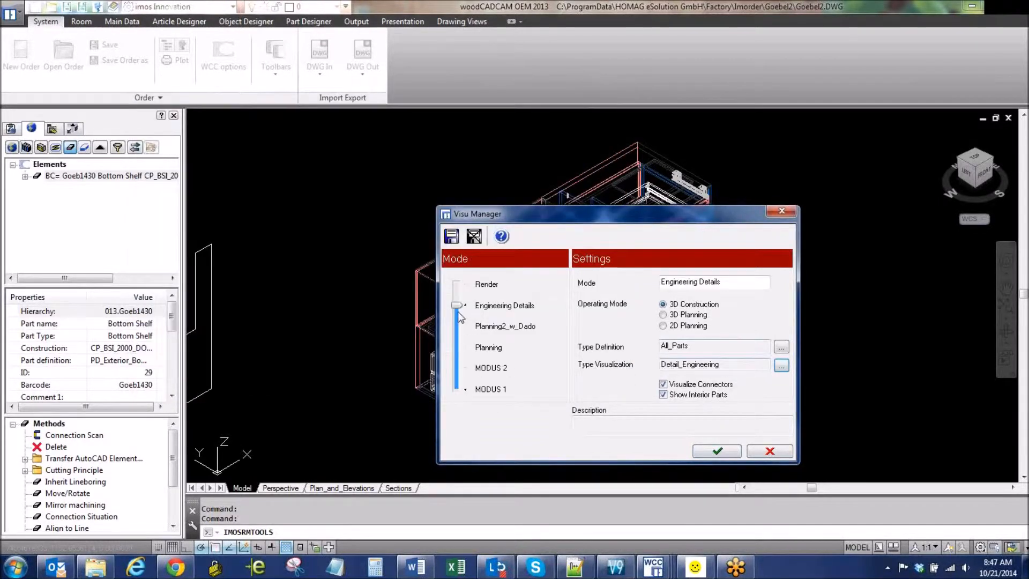
# Choose the Planning mode in the Visu Manager and review its type visualization settings without changing them.
pyautogui.moveTo(456, 305); pyautogui.dragTo(456, 347)
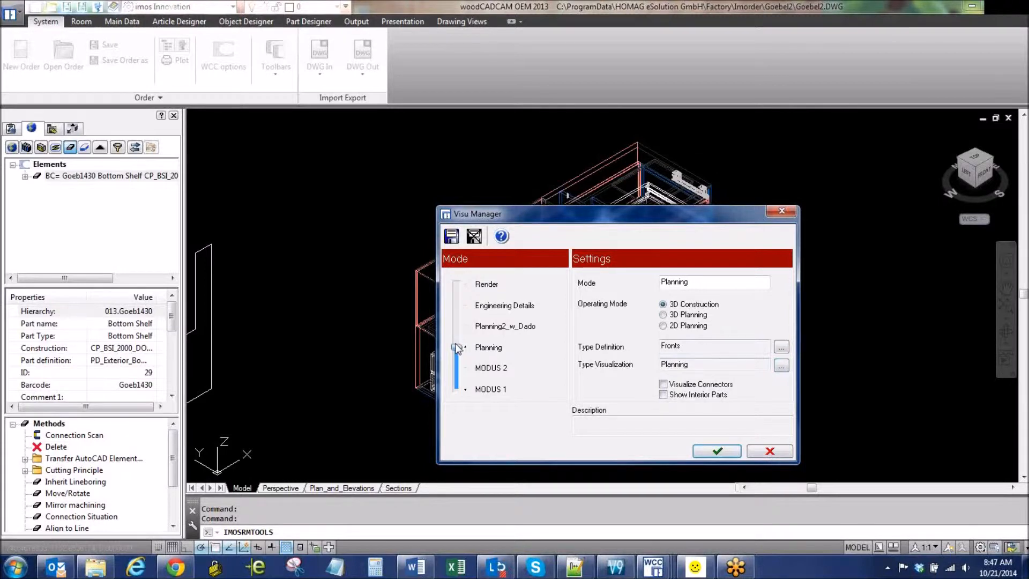
pyautogui.click(785, 368)
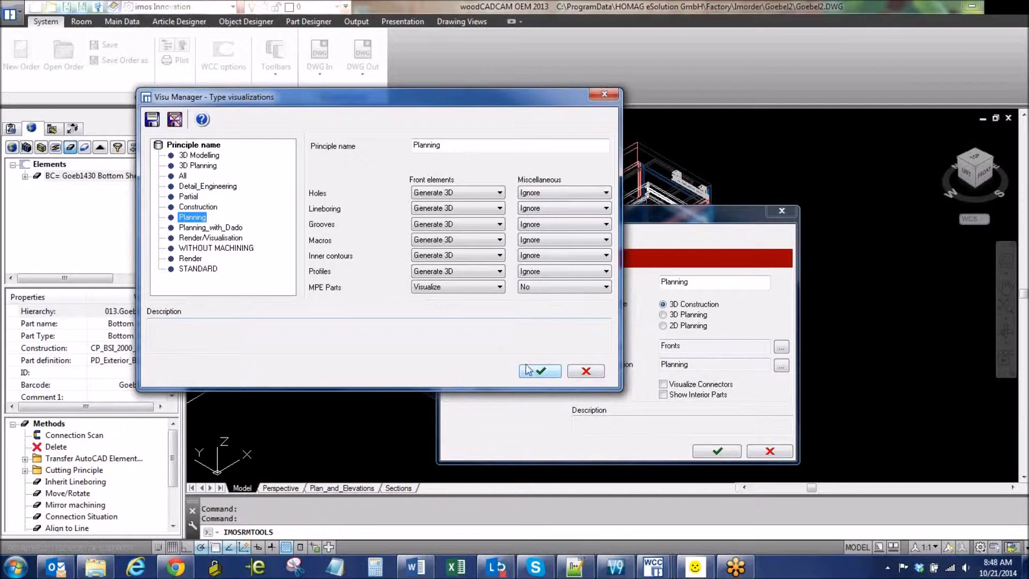
pyautogui.click(590, 373)
# Switch the visualization to MODUS 1 for all existing articles, accepting the first section update and declining the second.
pyautogui.moveTo(457, 347); pyautogui.dragTo(457, 390)
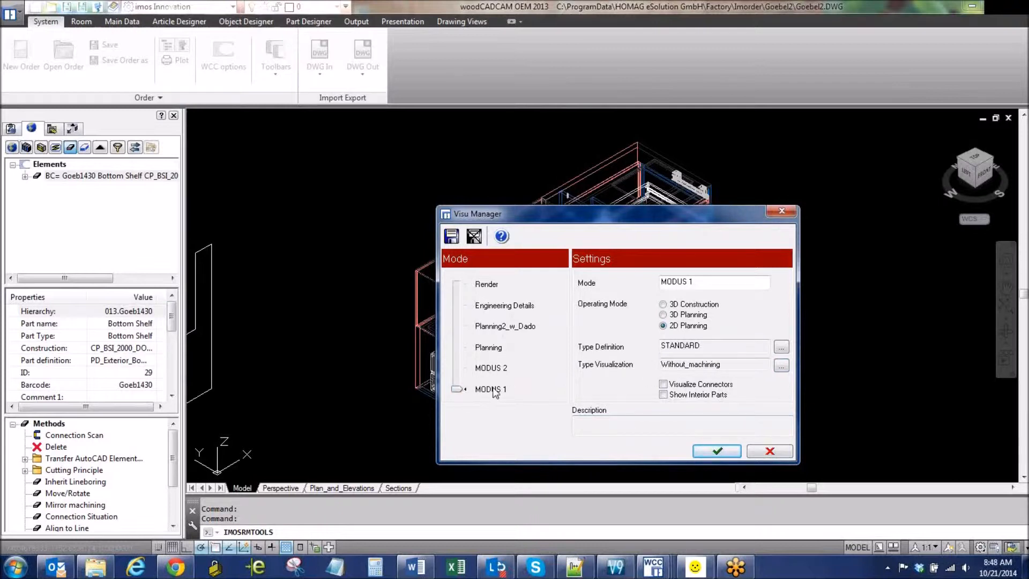
pyautogui.click(716, 451)
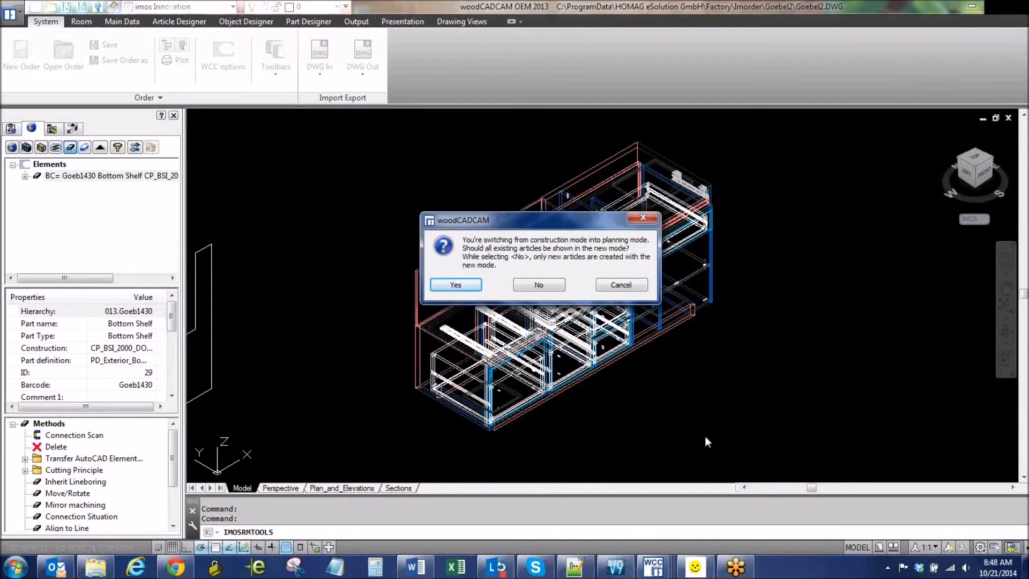
pyautogui.click(455, 284)
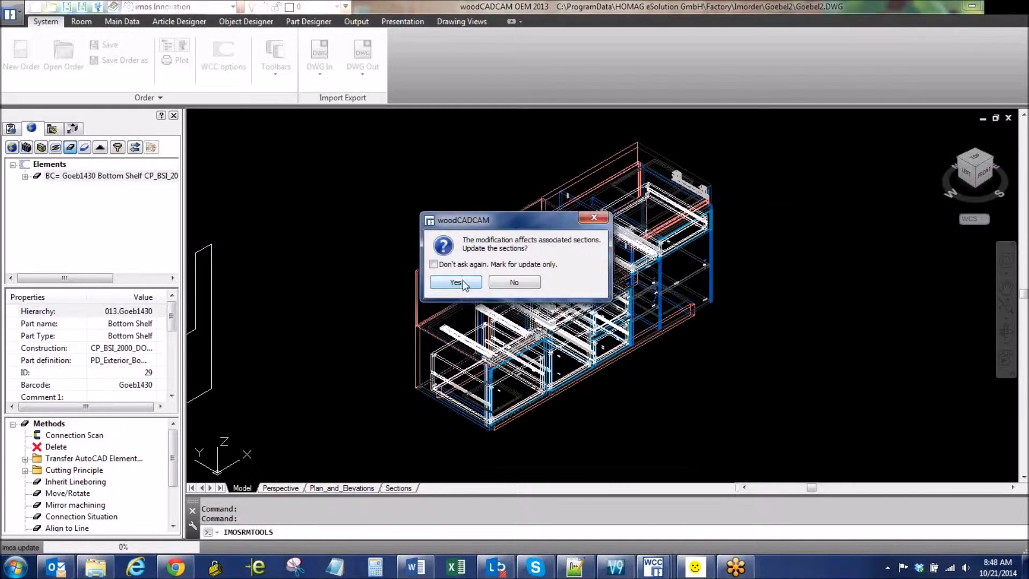
pyautogui.click(462, 279)
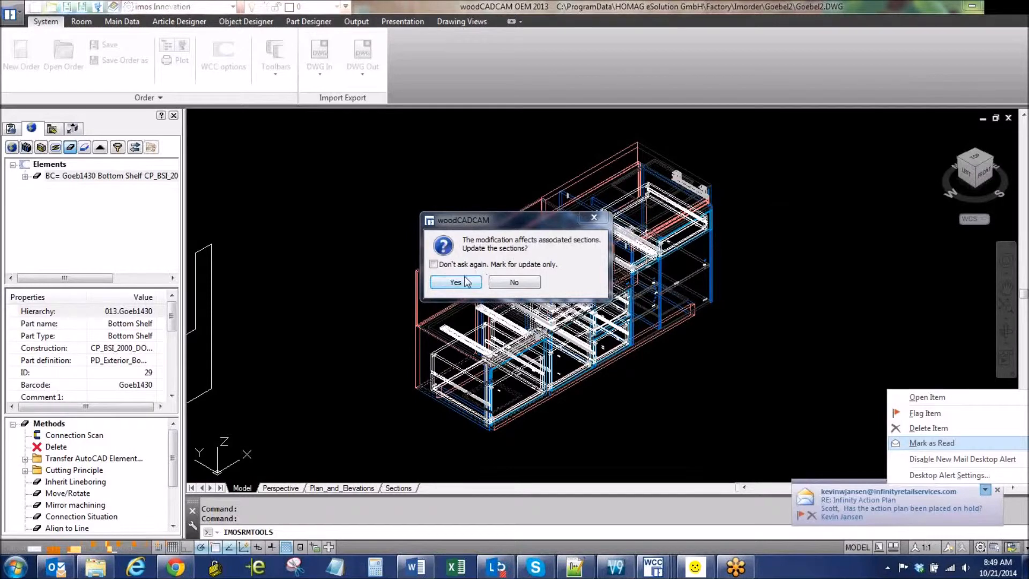
pyautogui.click(516, 280)
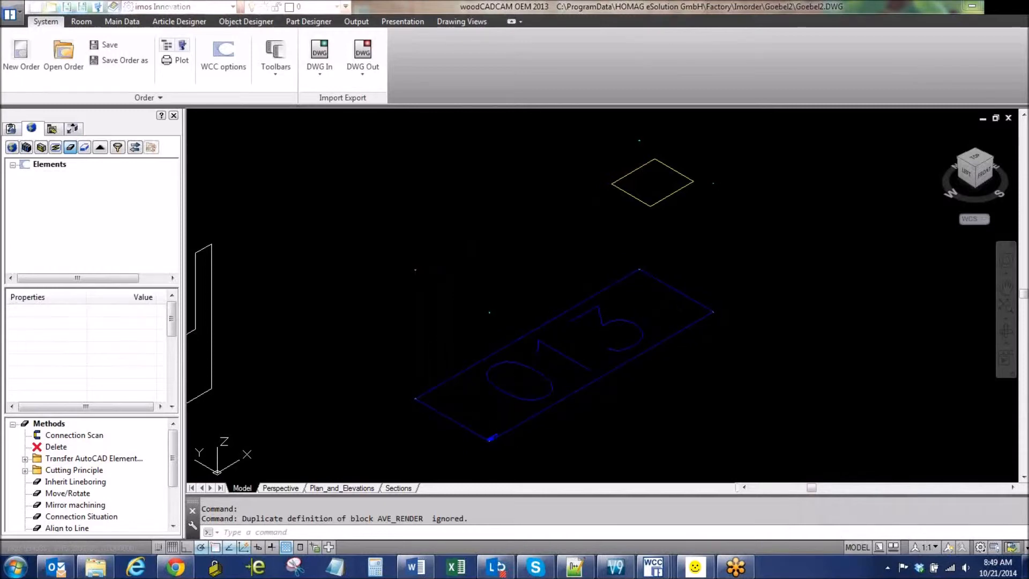
# Select the article at position 013 and examine its 2D planning outline and label in the drawing.
pyautogui.click(490, 429)
pyautogui.scroll(3, 495, 426)
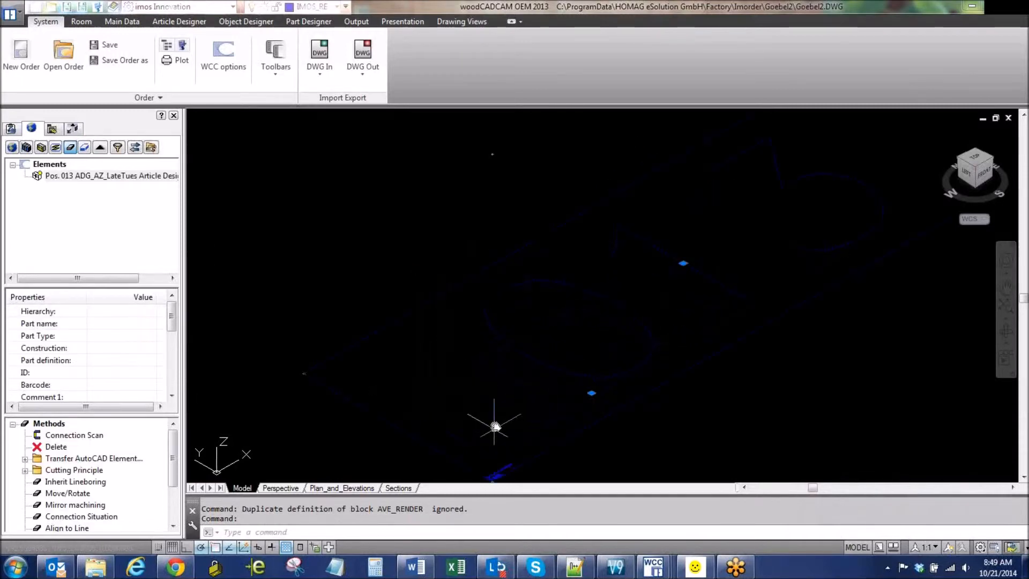
pyautogui.moveTo(495, 426)
pyautogui.mouseDown(button='middle')
pyautogui.moveTo(499, 369)
pyautogui.moveTo(361, 464)
pyautogui.moveTo(478, 377)
pyautogui.mouseUp(button='middle')
pyautogui.scroll(8, 457, 440)
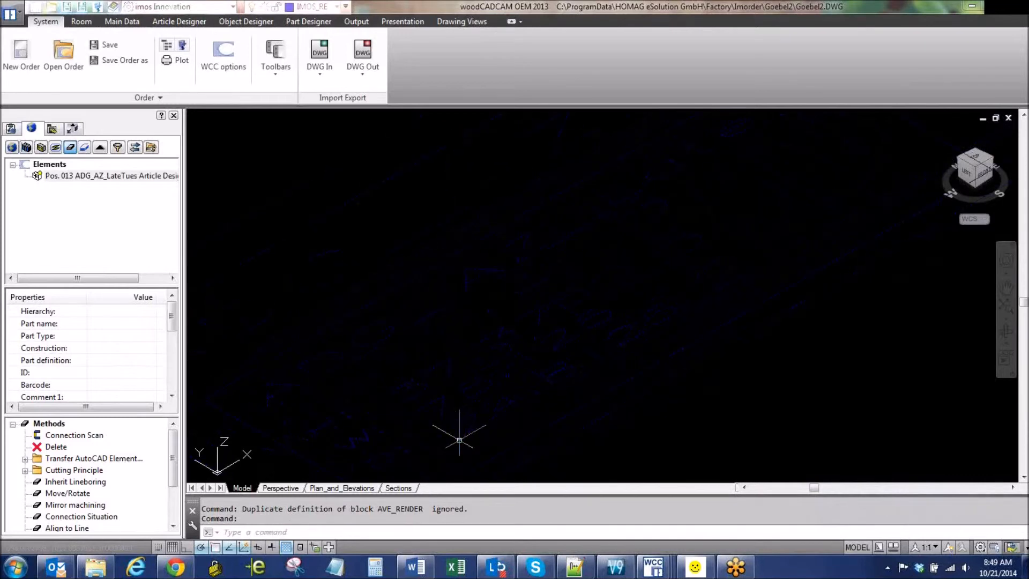
pyautogui.moveTo(449, 438)
pyautogui.mouseDown(button='middle')
pyautogui.moveTo(470, 419)
pyautogui.moveTo(405, 493)
pyautogui.mouseUp(button='middle')
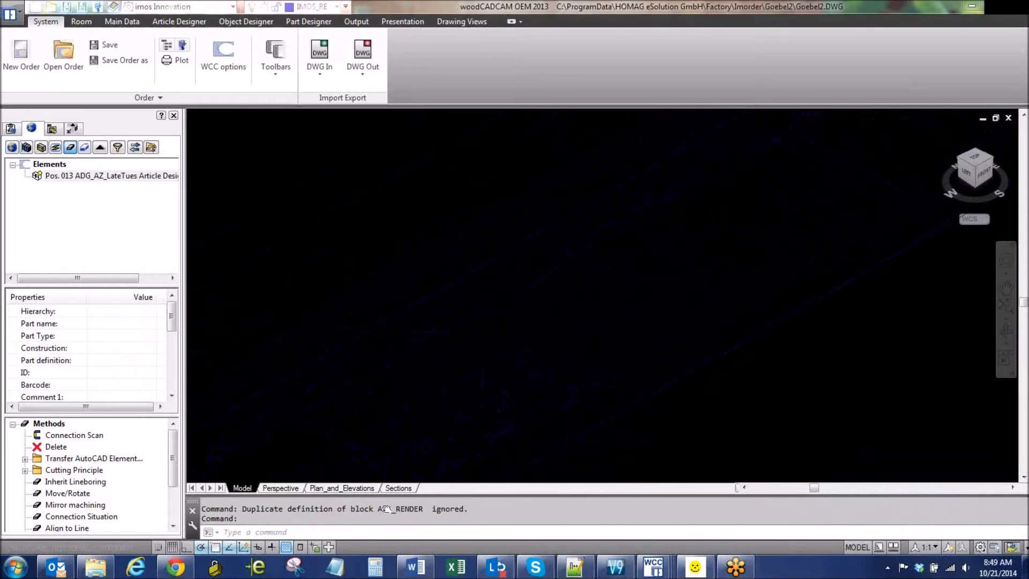
pyautogui.scroll(-5, 521, 386)
pyautogui.moveTo(693, 201); pyautogui.dragTo(529, 402, button='middle')
pyautogui.moveTo(610, 243); pyautogui.dragTo(609, 244, button='middle')
pyautogui.moveTo(550, 259)
pyautogui.mouseDown(button='middle')
pyautogui.moveTo(410, 350)
pyautogui.moveTo(449, 328)
pyautogui.moveTo(492, 332)
pyautogui.moveTo(468, 373)
pyautogui.moveTo(543, 343)
pyautogui.moveTo(489, 319)
pyautogui.moveTo(437, 328)
pyautogui.mouseUp(button='middle')
pyautogui.scroll(-6, 411, 350)
pyautogui.scroll(2, 432, 307)
pyautogui.scroll(-2, 473, 356)
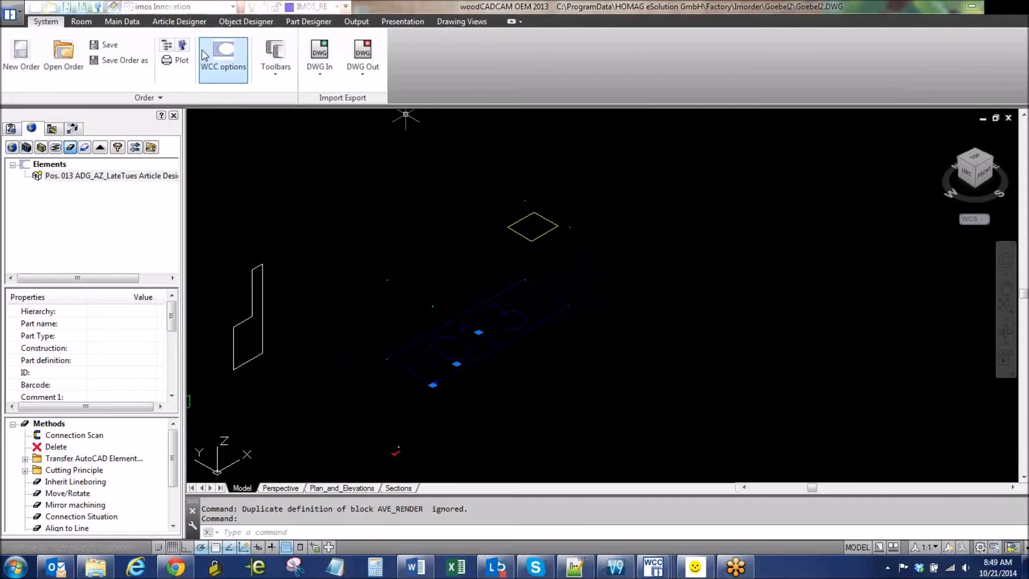
# Switch the visualization to the Render mode and show all existing articles in it.
pyautogui.click(185, 50)
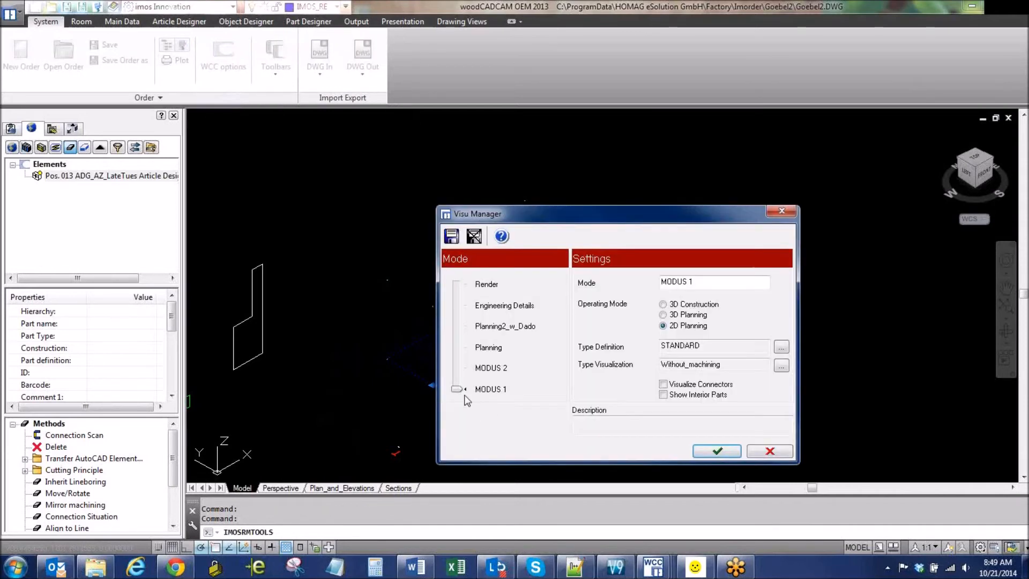
pyautogui.moveTo(459, 387); pyautogui.dragTo(460, 283)
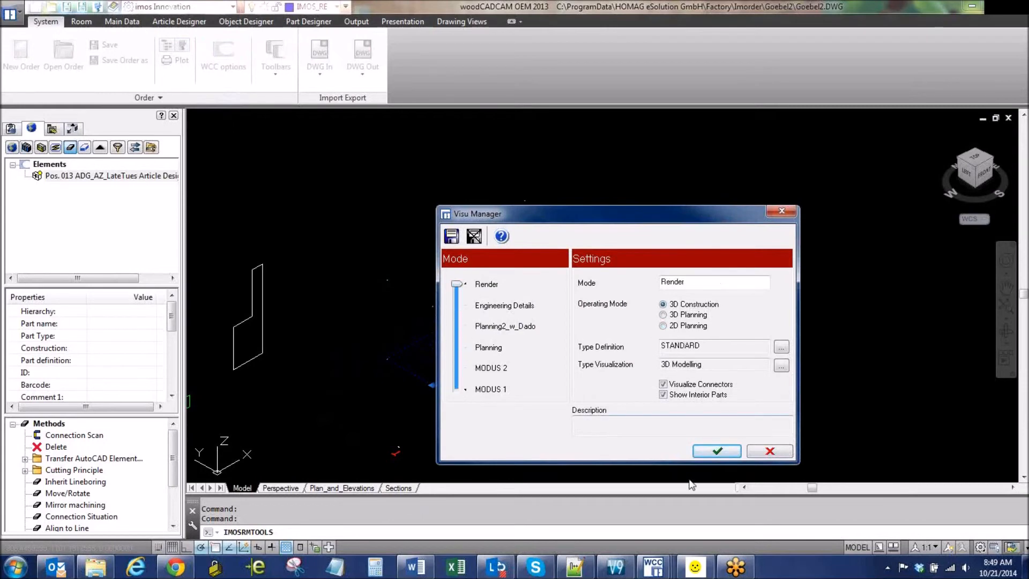
pyautogui.click(717, 452)
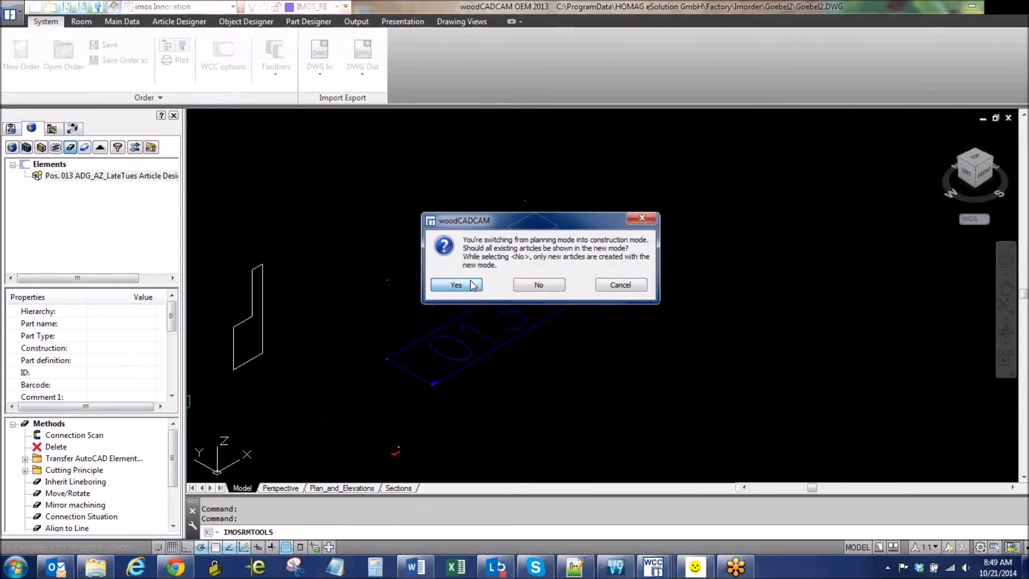
pyautogui.click(464, 284)
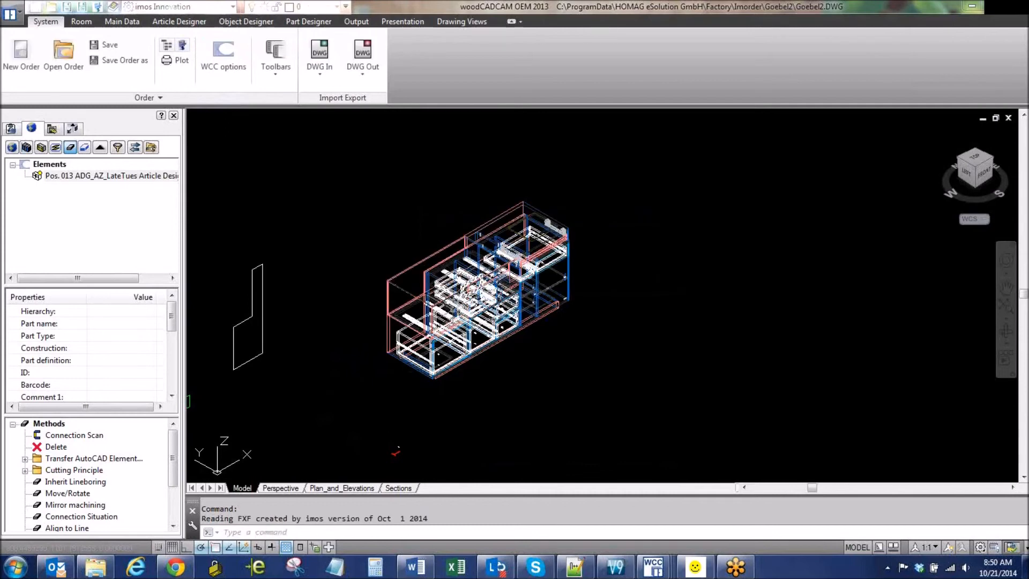
pyautogui.scroll(4, 421, 402)
pyautogui.moveTo(470, 436); pyautogui.dragTo(521, 408, button='middle')
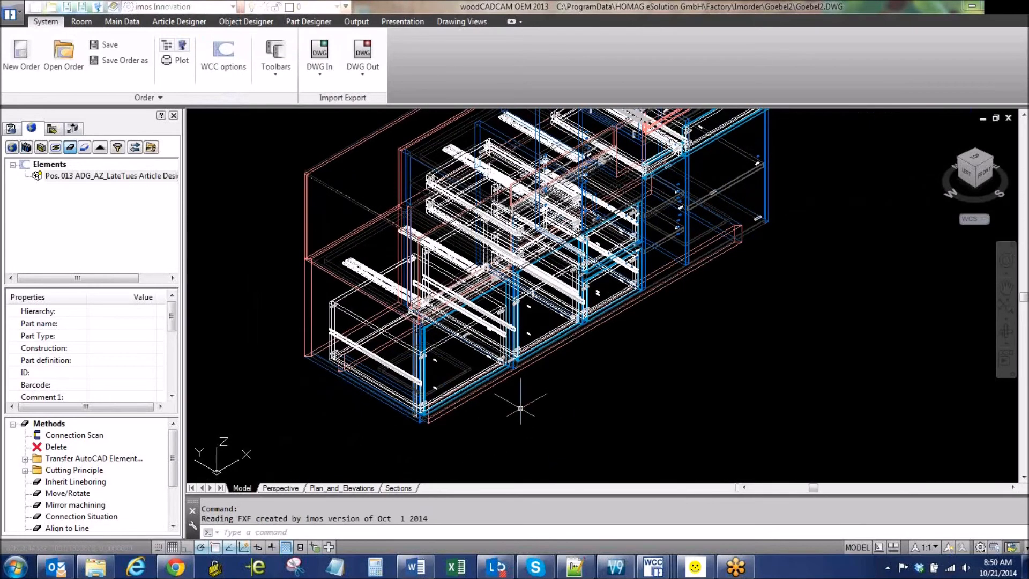